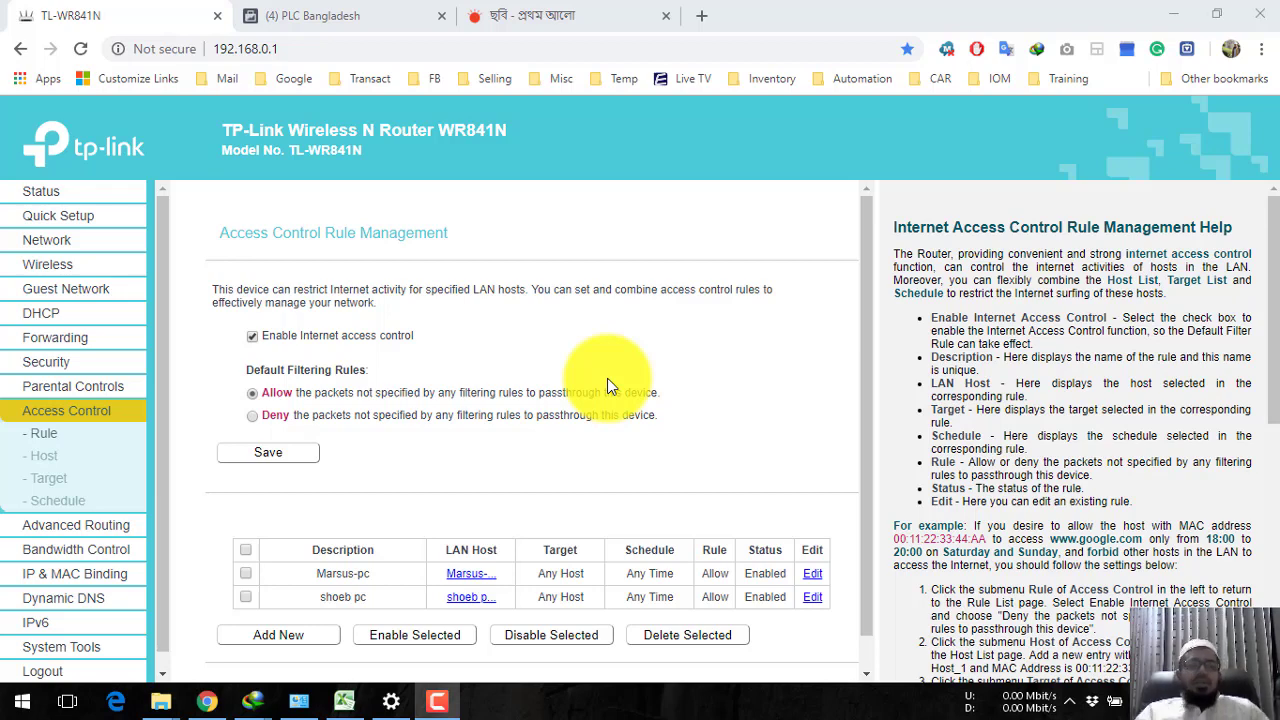
Step: Open the router admin at 192.168.0.1 in a new browser tab
click(701, 16)
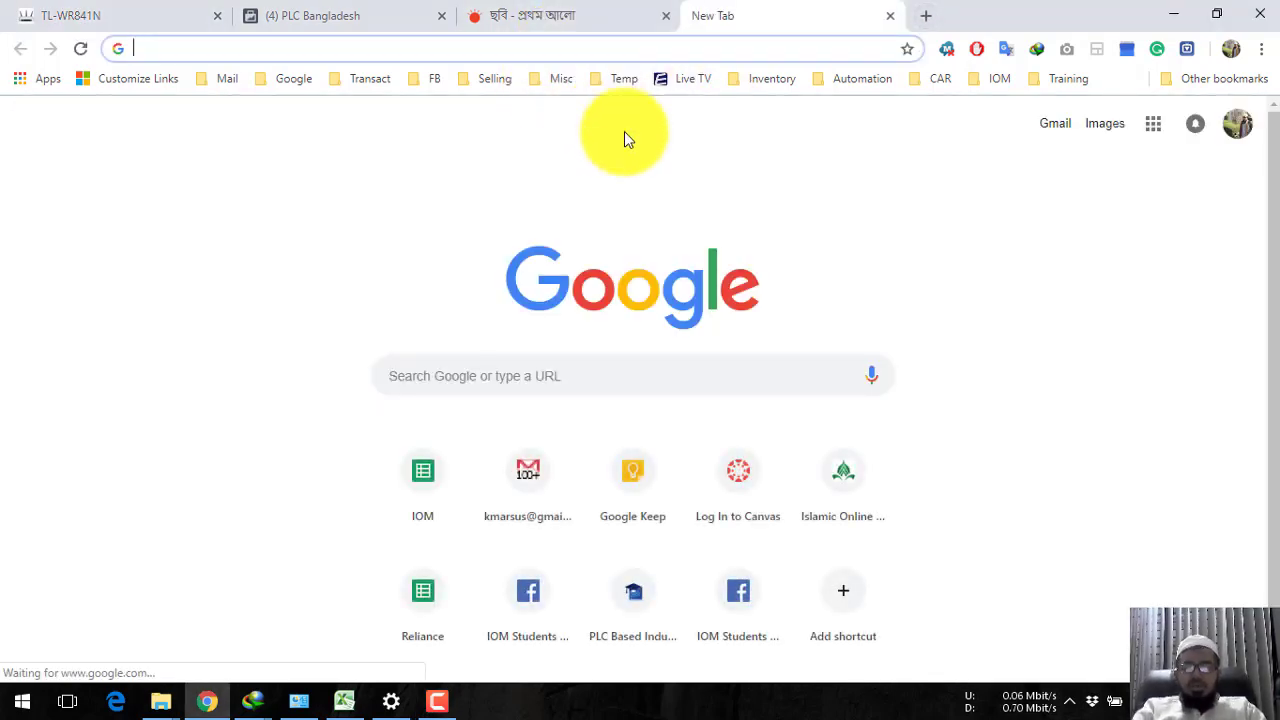
text(19)
key(Return)
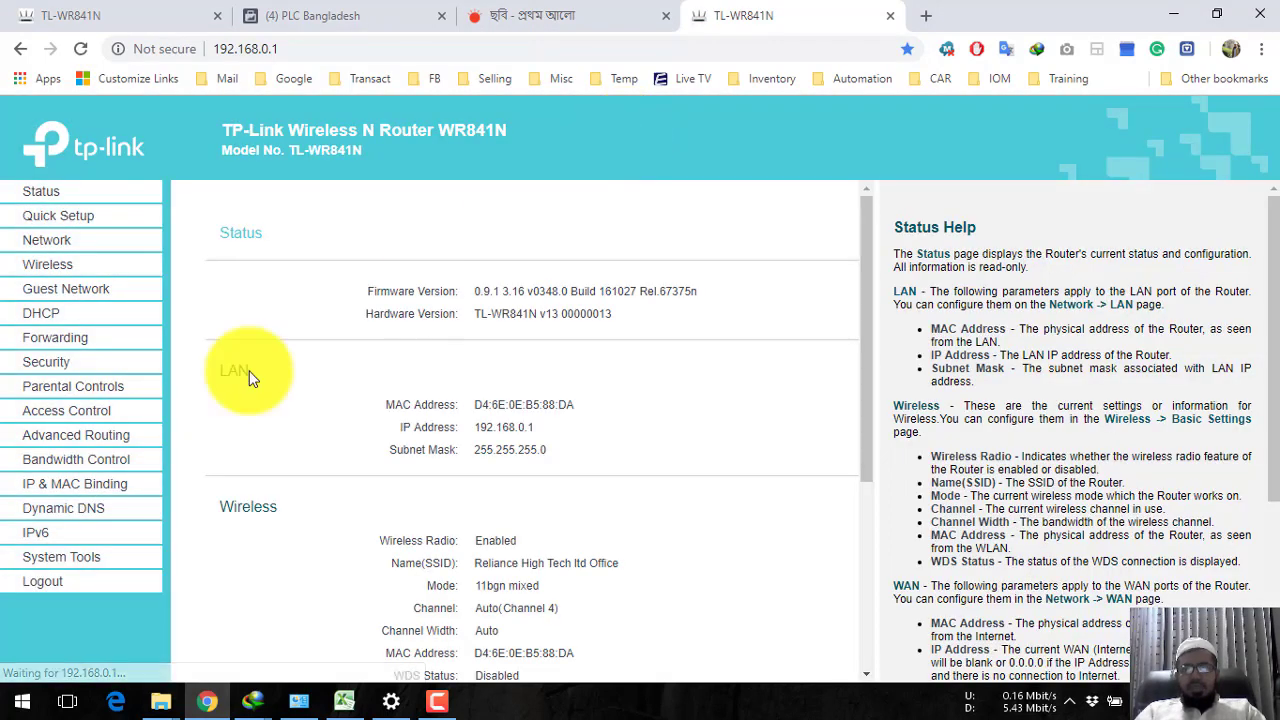
Step: Log out of the router admin, close the Prothom Alo news tab, and log back in
click(42, 581)
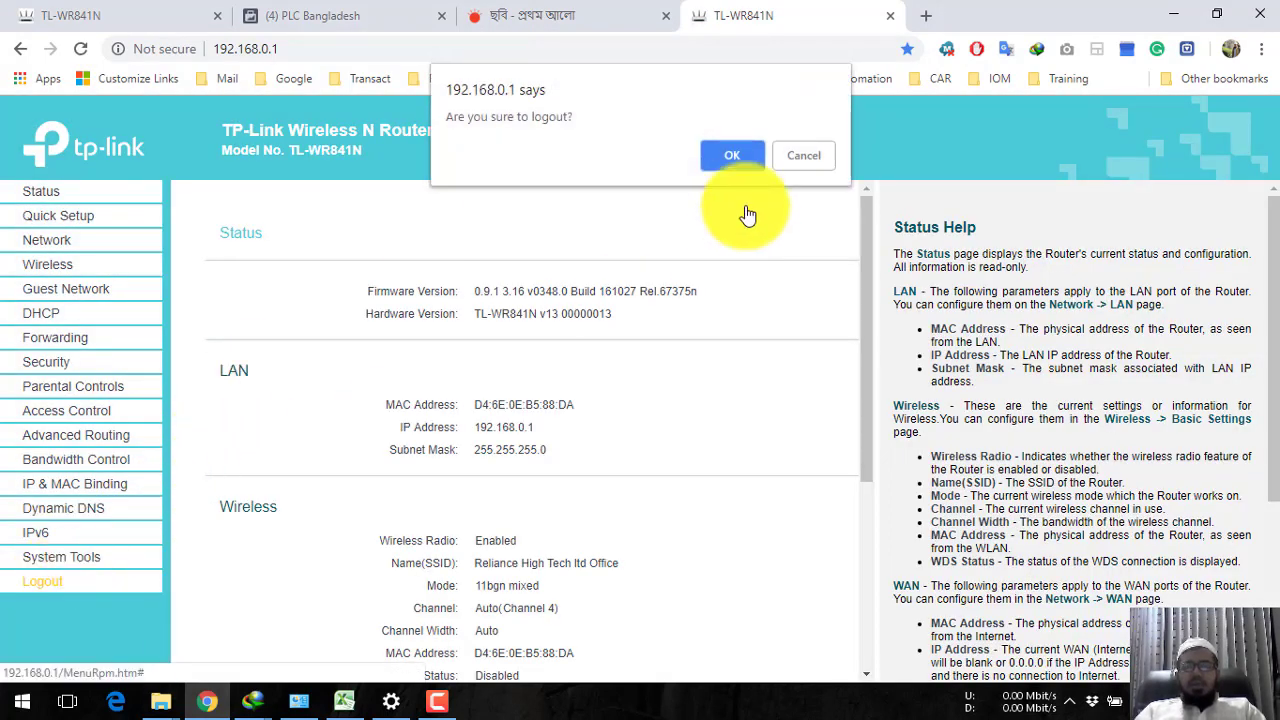
click(733, 157)
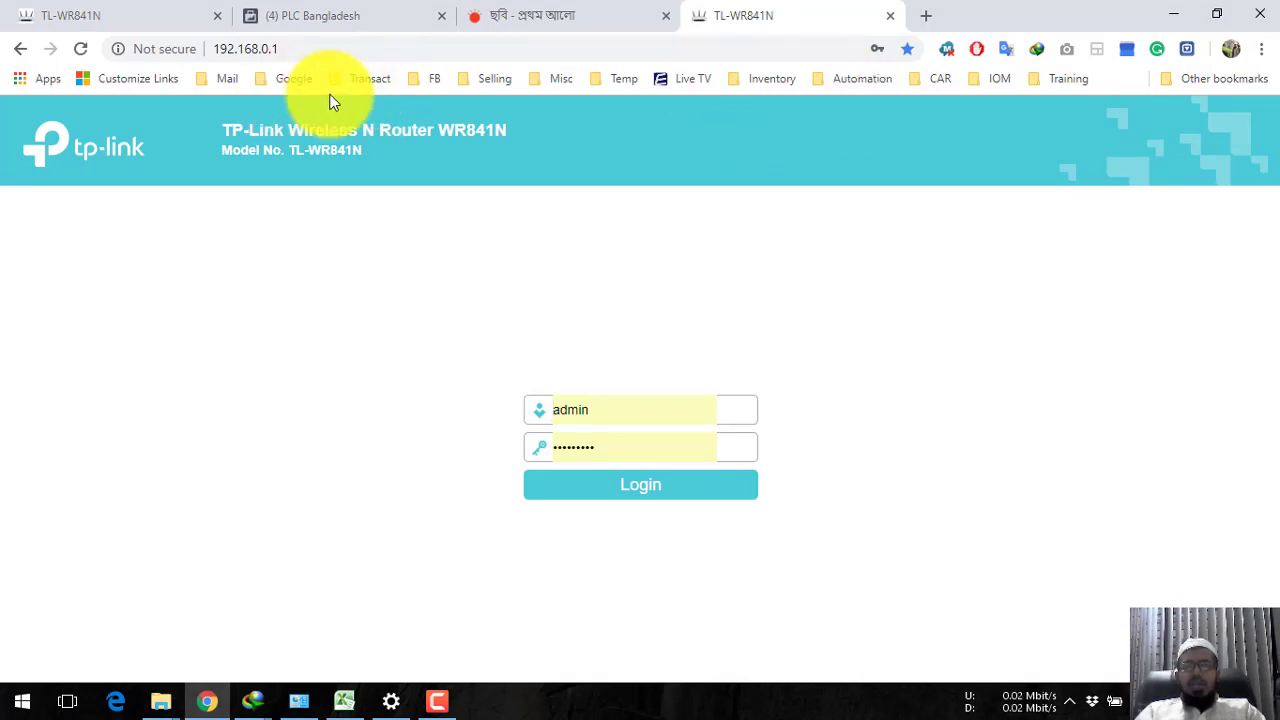
click(667, 15)
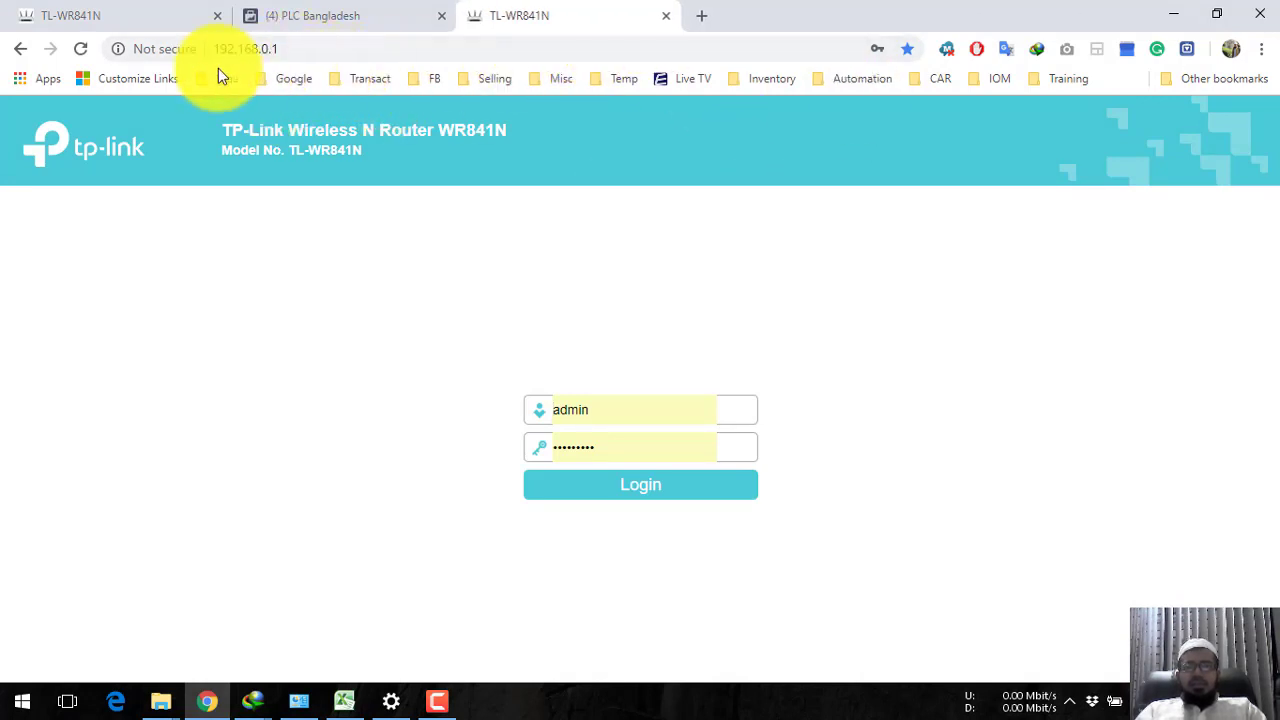
click(303, 48)
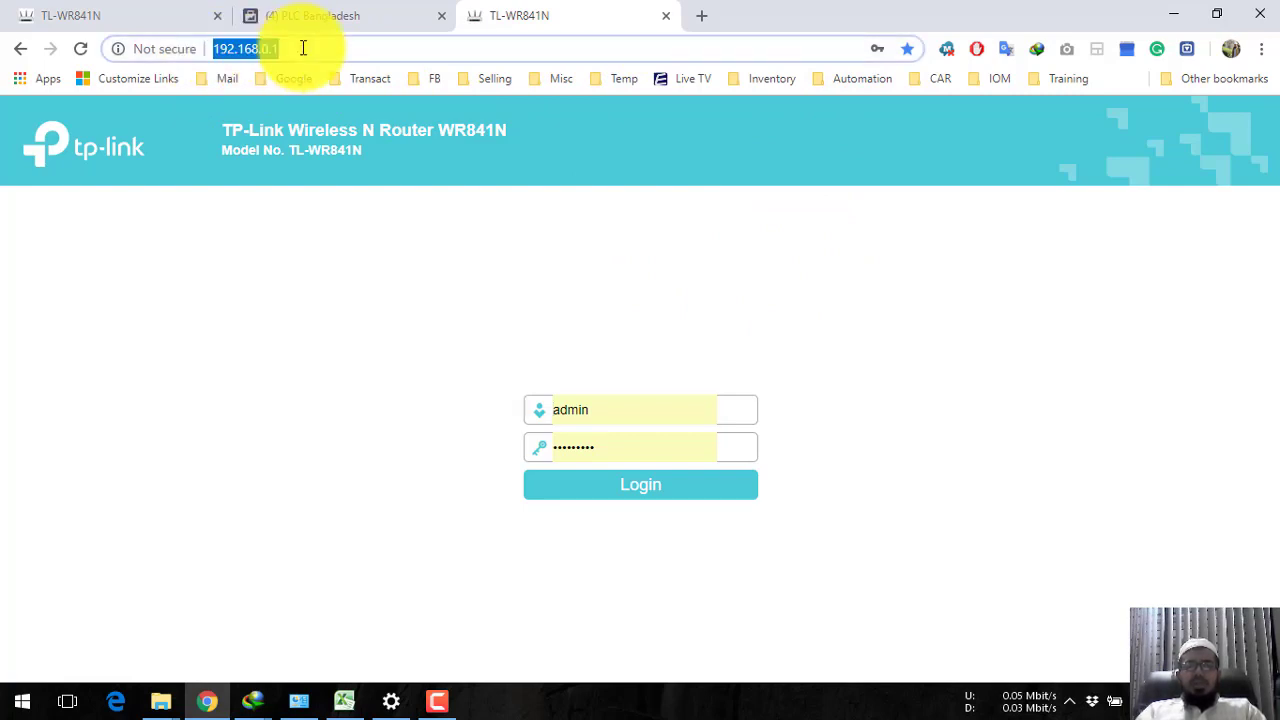
click(695, 300)
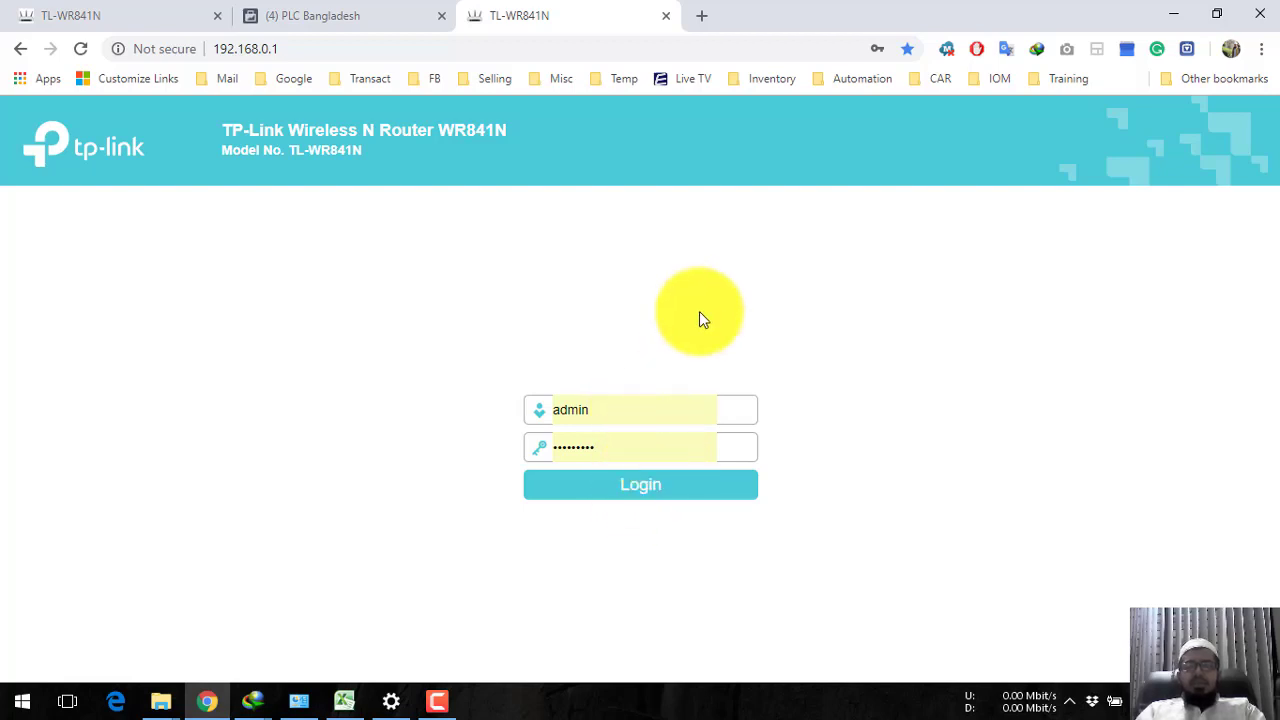
click(695, 490)
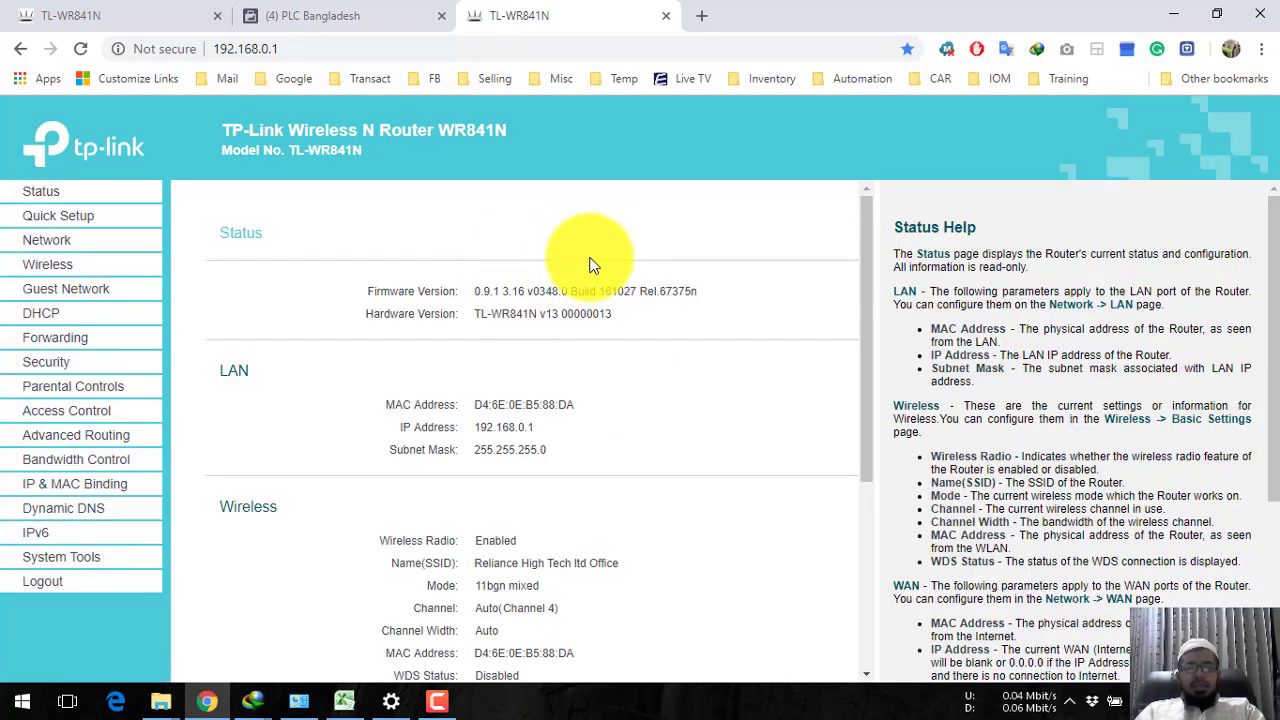
Step: Review the Access Control Rule, Host, Target and Schedule pages
scroll(567, 250, down, 3)
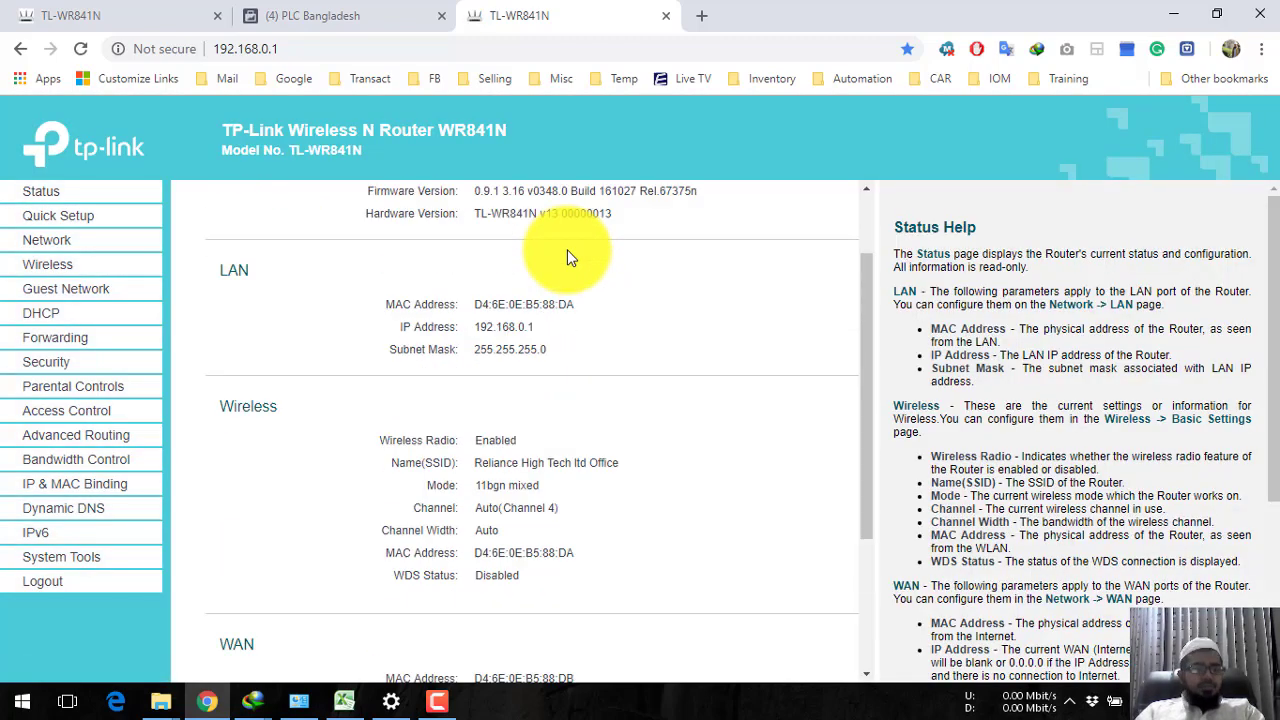
scroll(567, 250, up, 3)
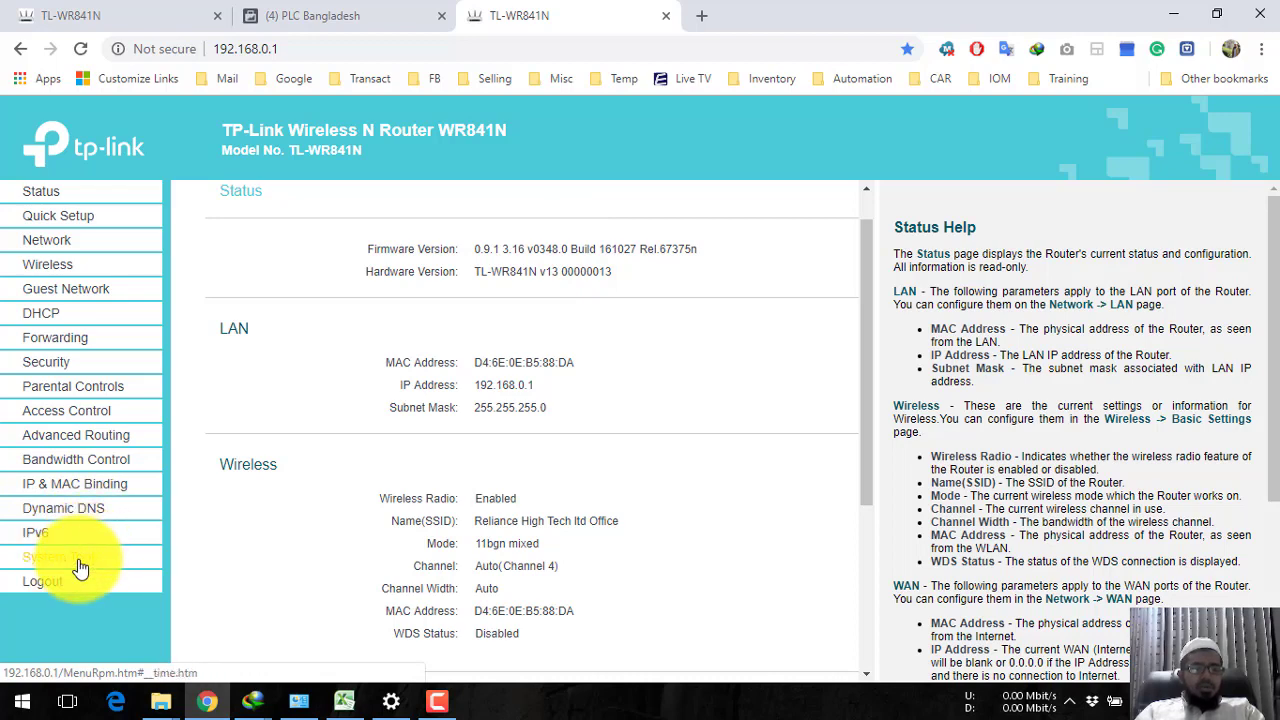
click(65, 416)
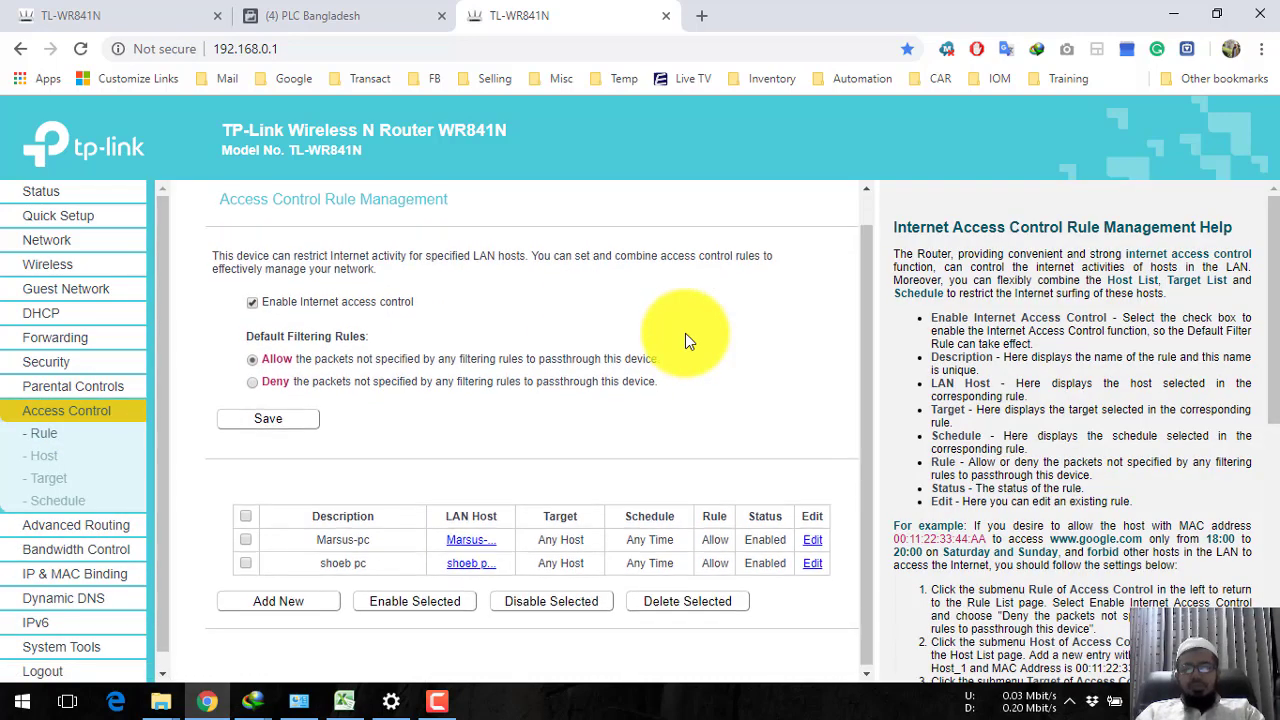
scroll(685, 340, down, 1)
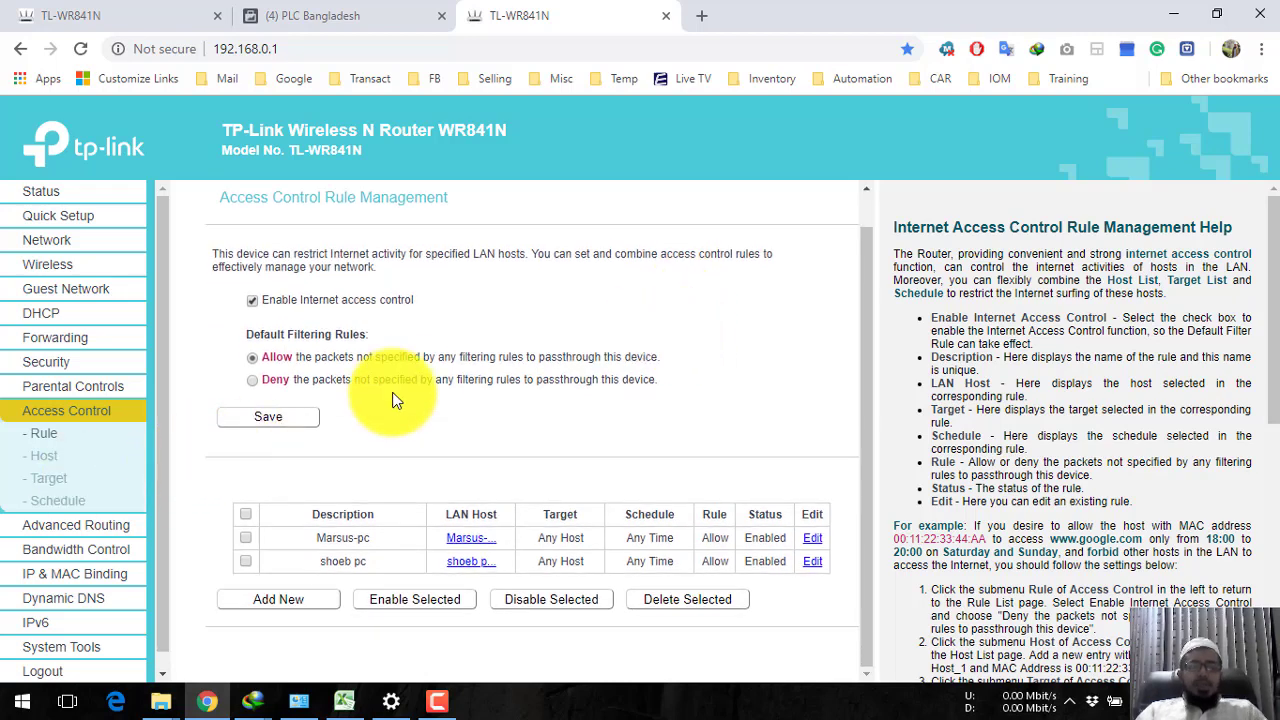
click(47, 459)
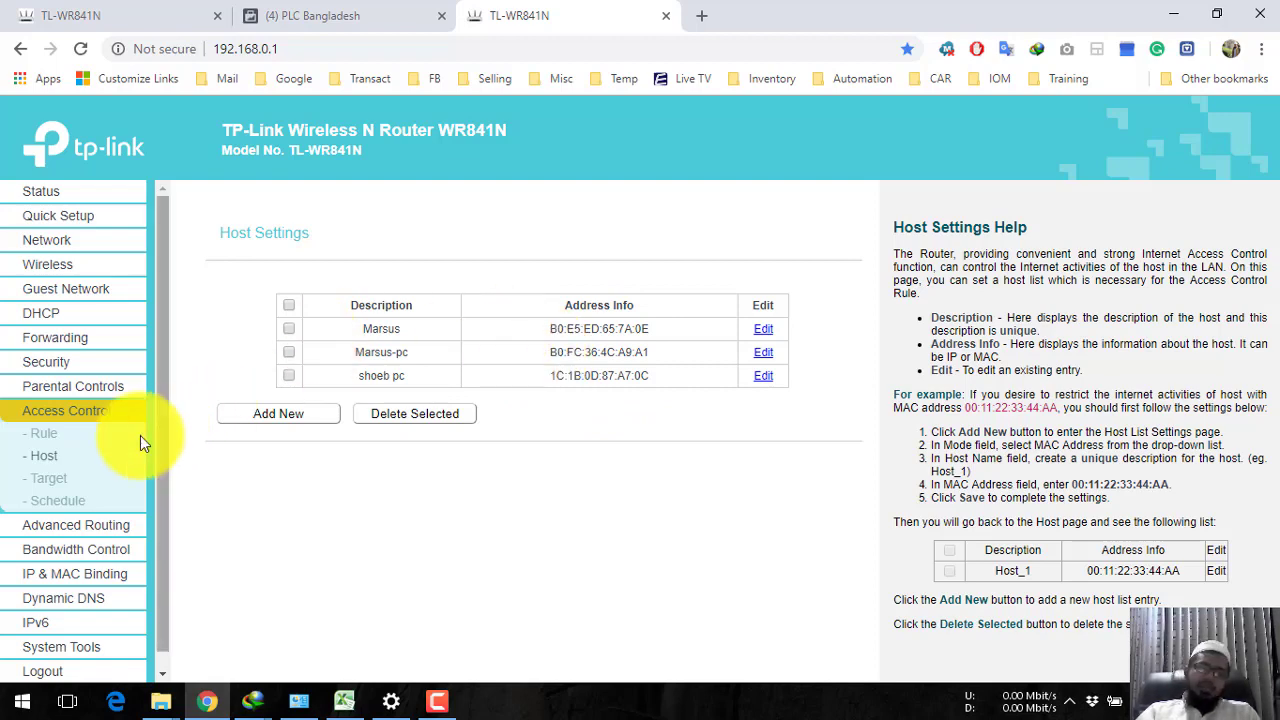
click(48, 478)
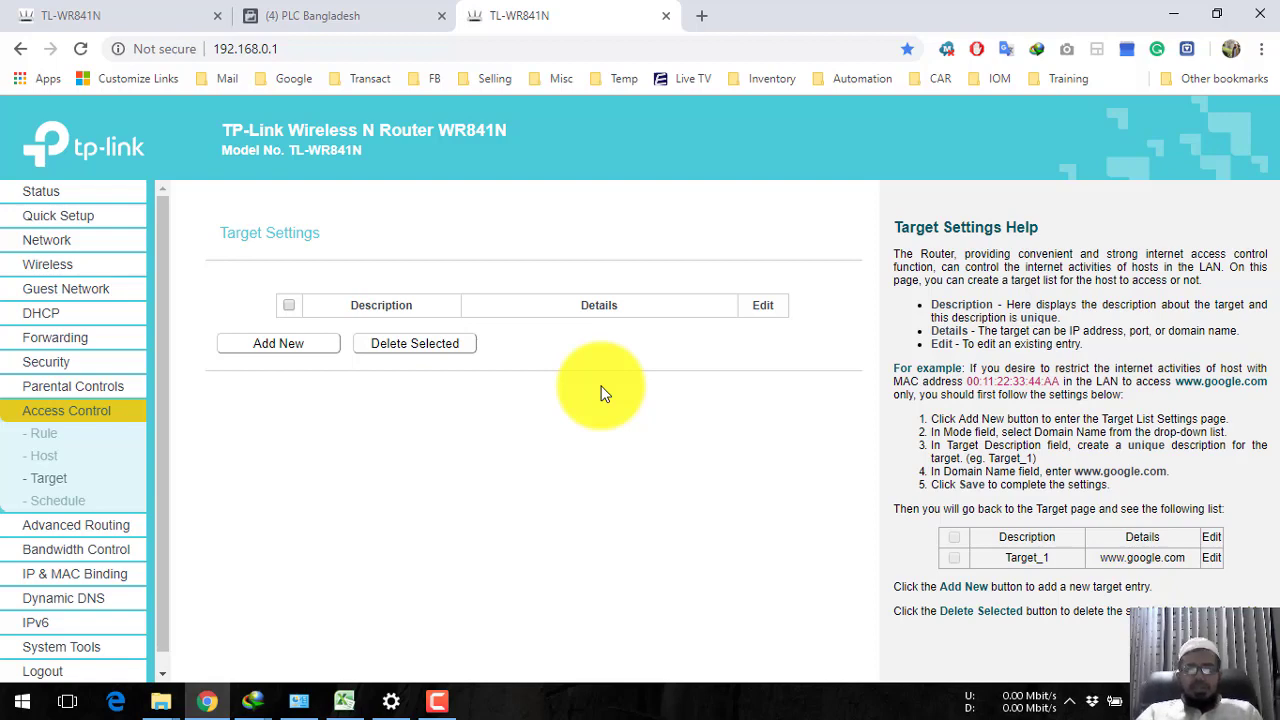
click(55, 500)
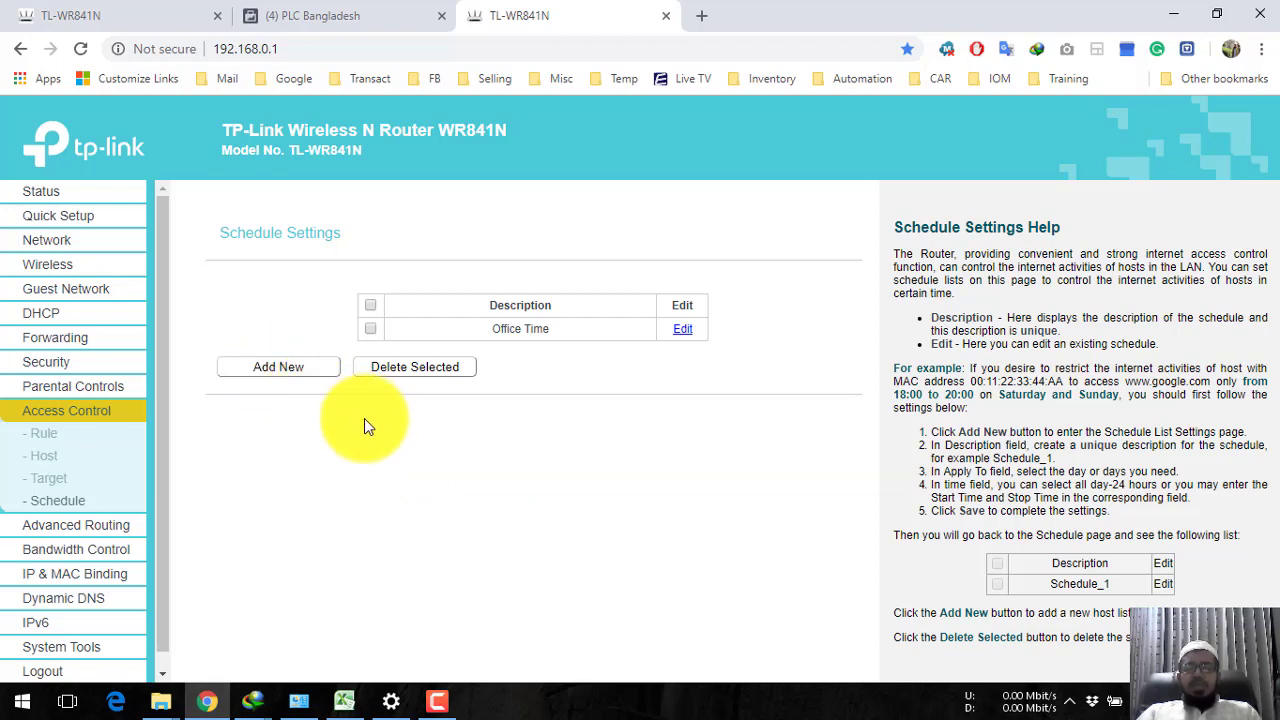
Step: Start a new schedule entry with the description 'Children-Time'
click(298, 368)
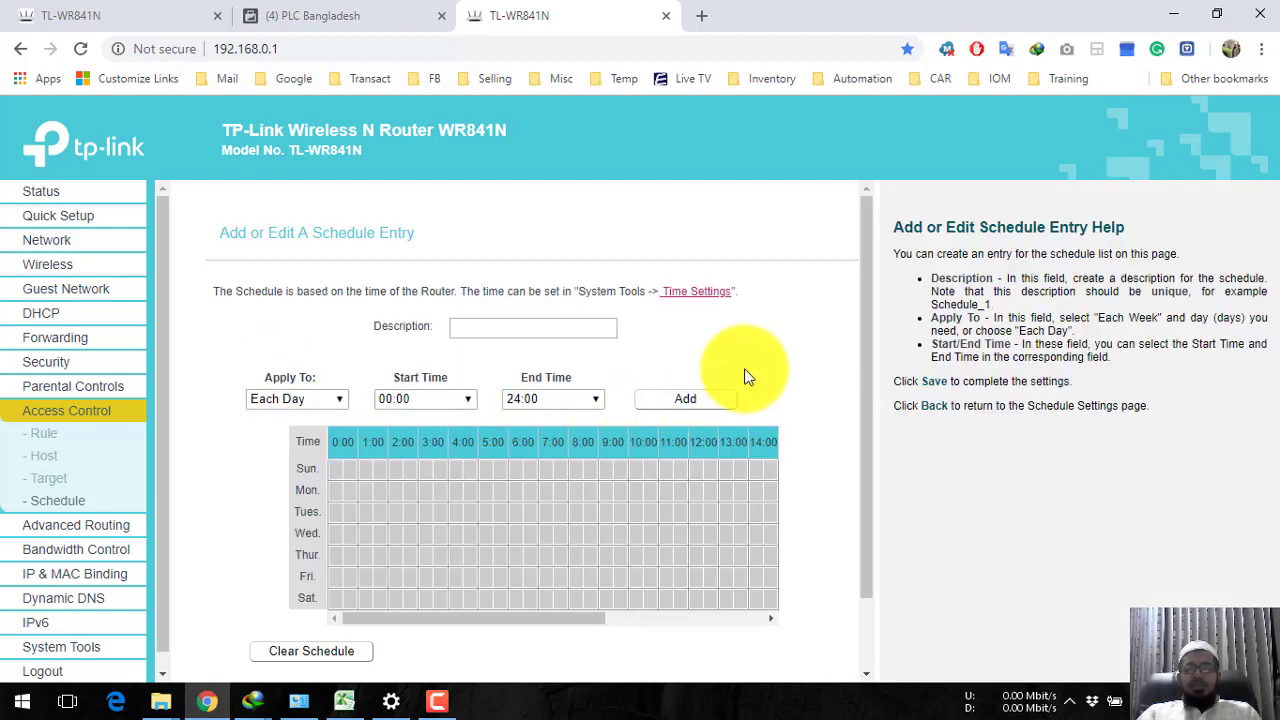
click(48, 500)
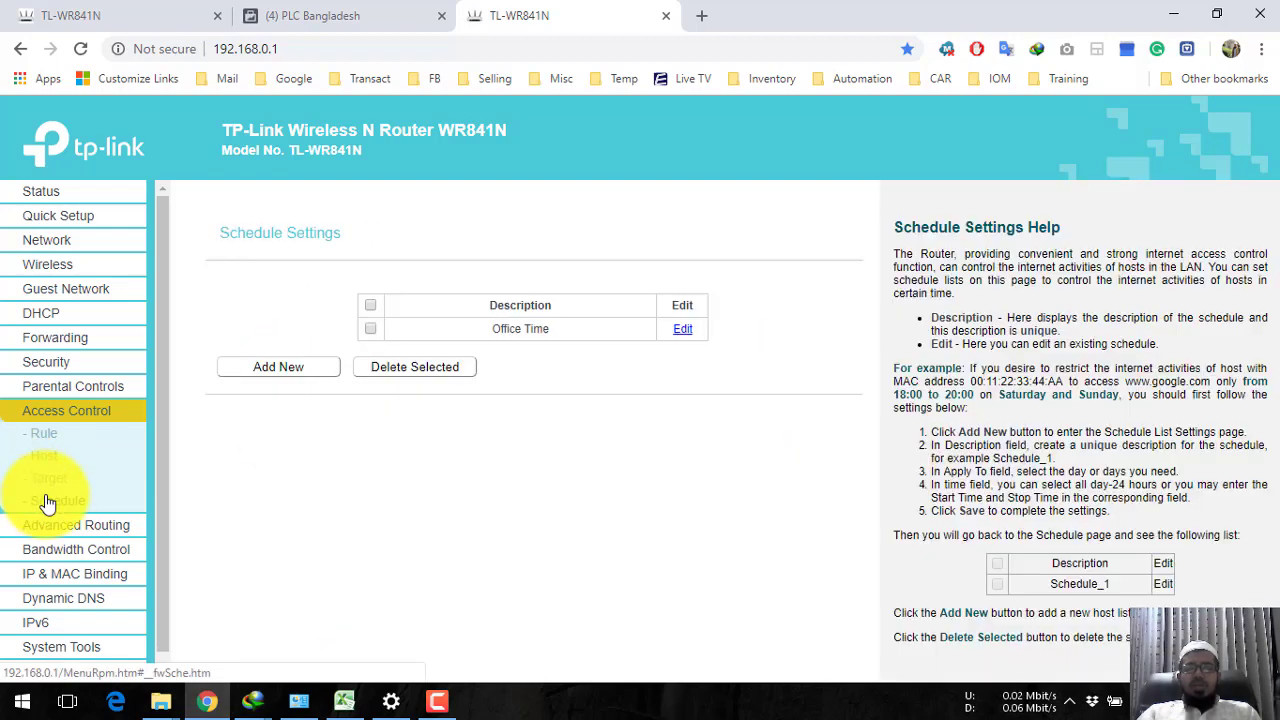
click(267, 369)
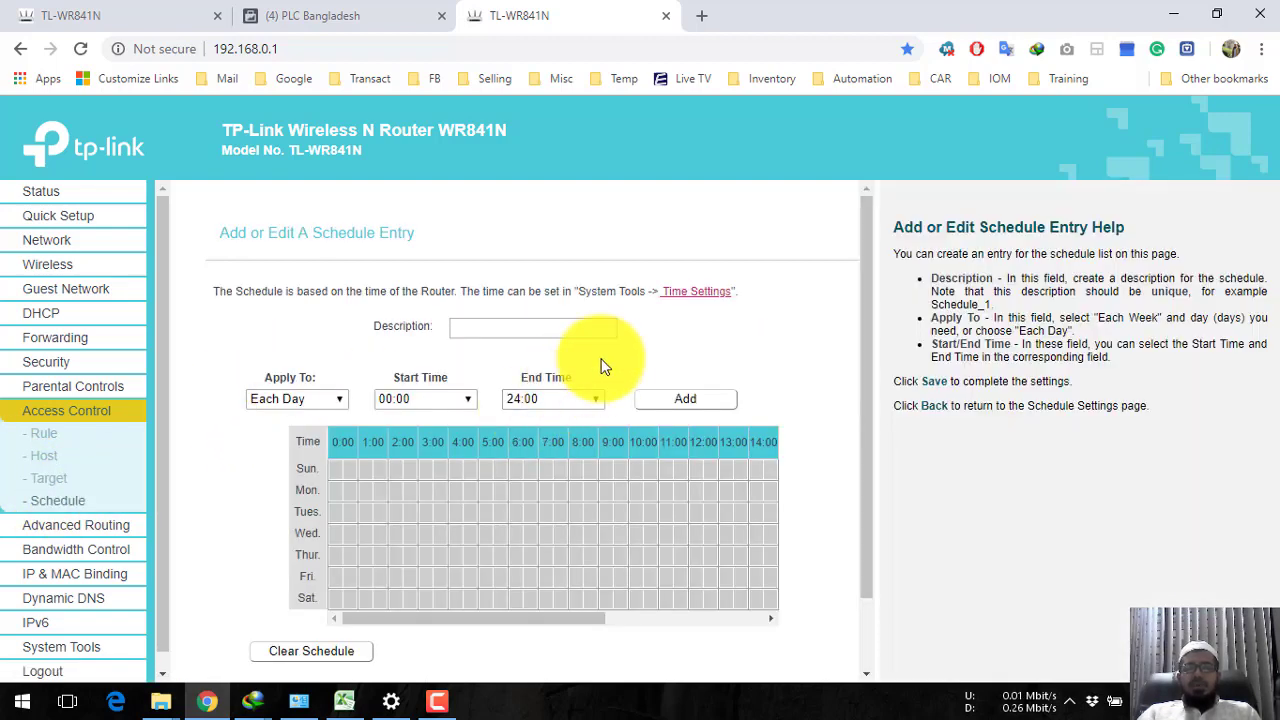
click(590, 330)
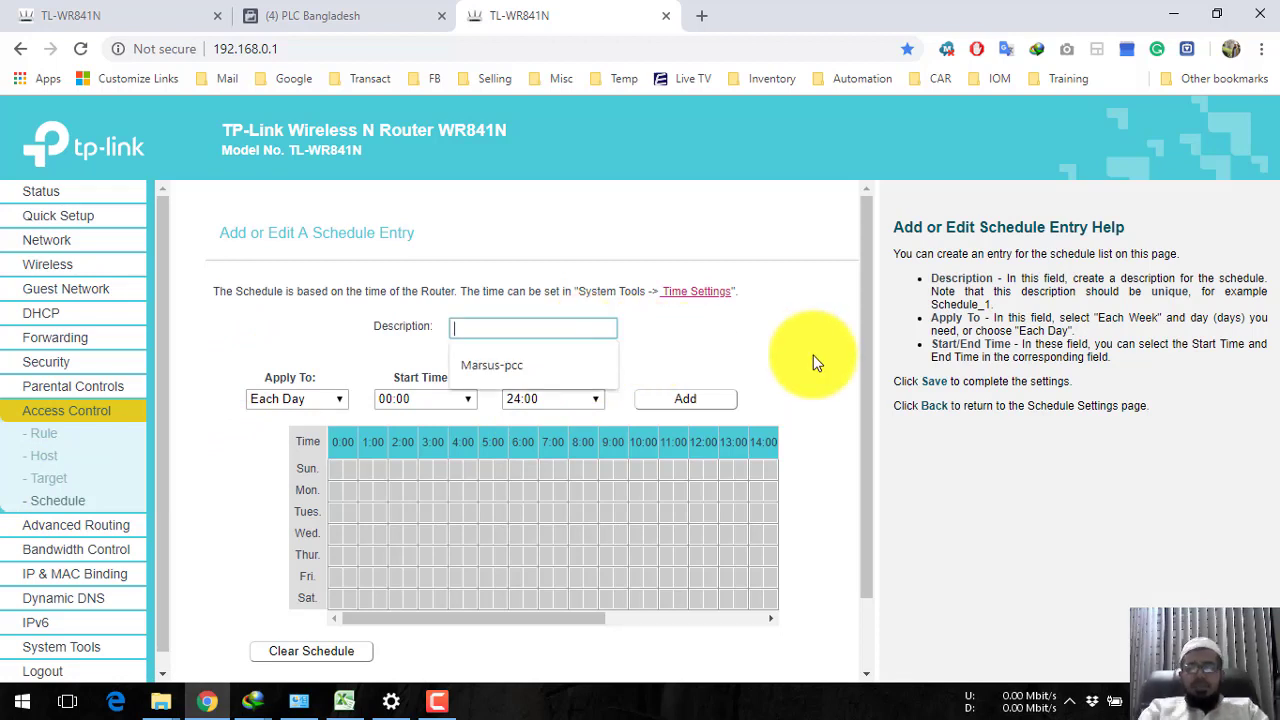
text(Childrens)
key(BackSpace)
key(BackSpace)
text(-Time)
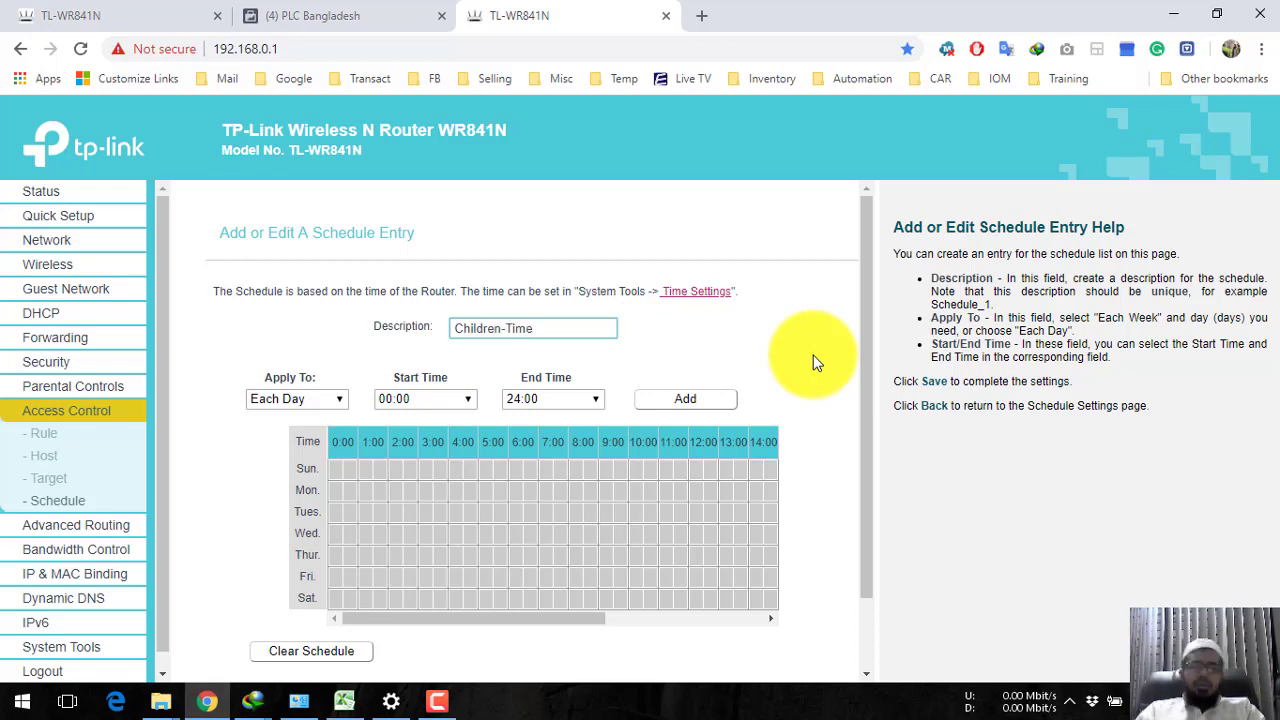
Step: Set the schedule to every day, 10:00 to 22:00, and fill the weekly grid
scroll(501, 388, down, 1)
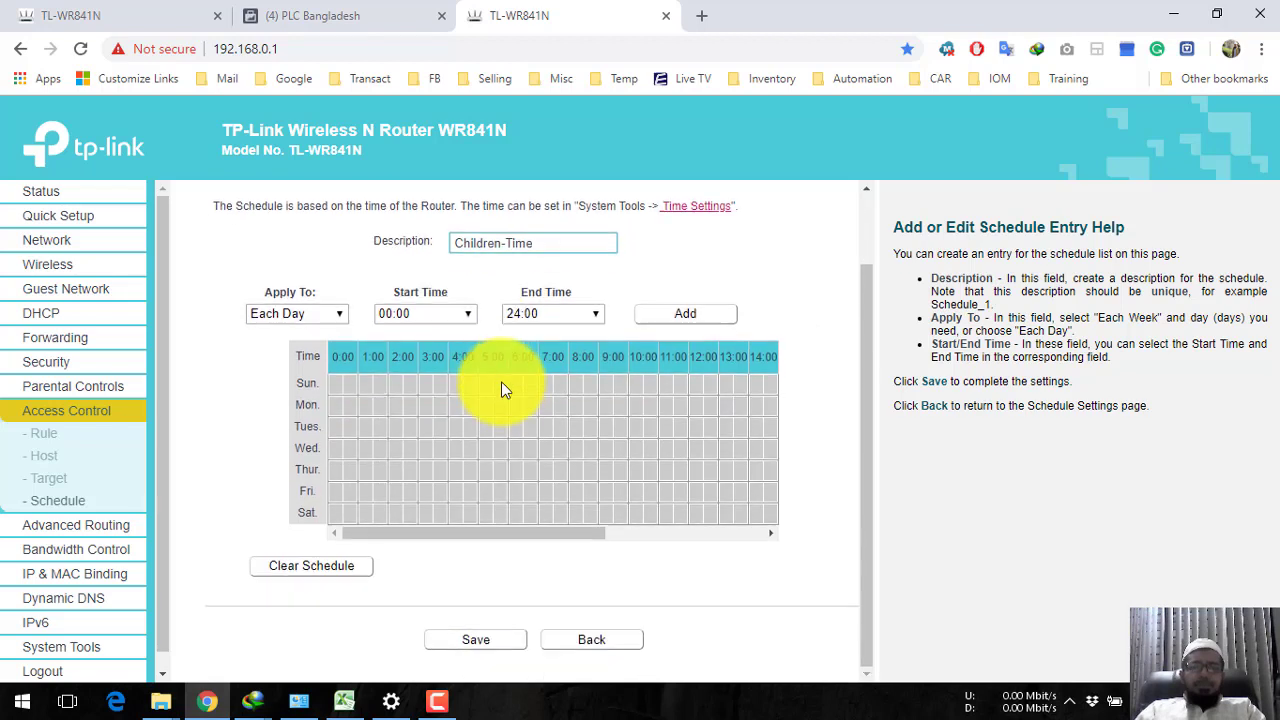
click(332, 316)
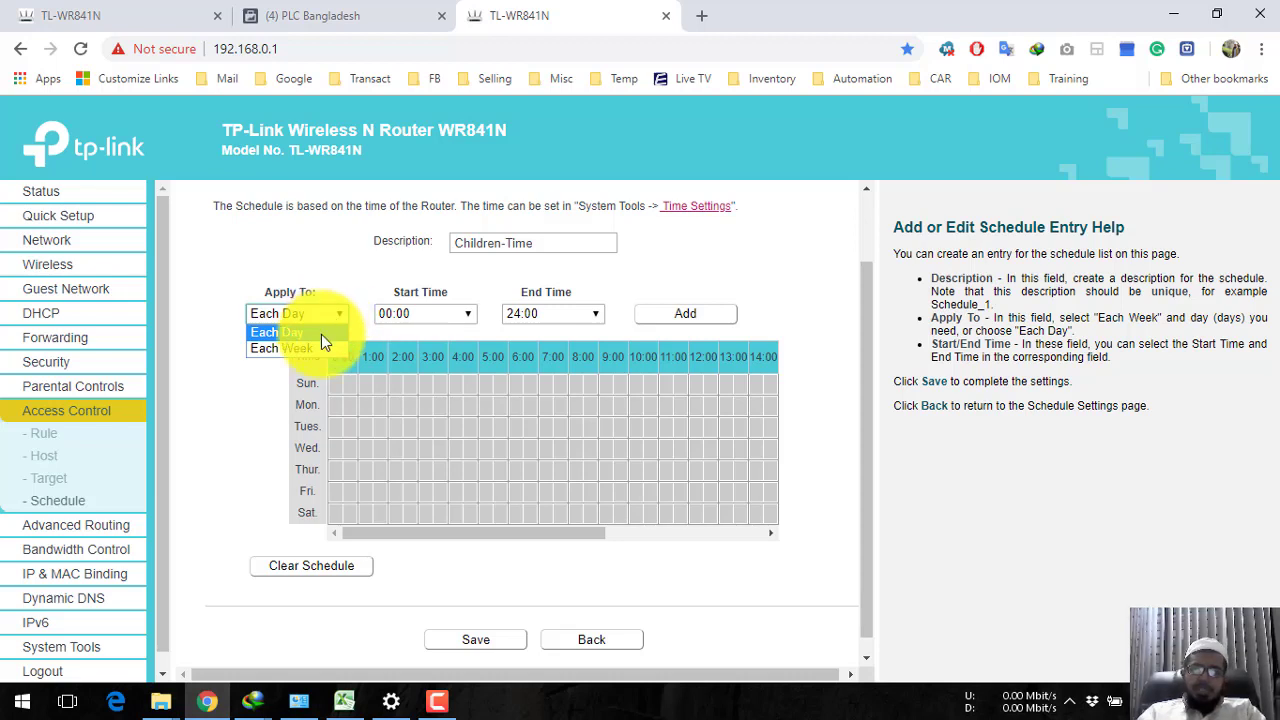
click(321, 334)
click(470, 318)
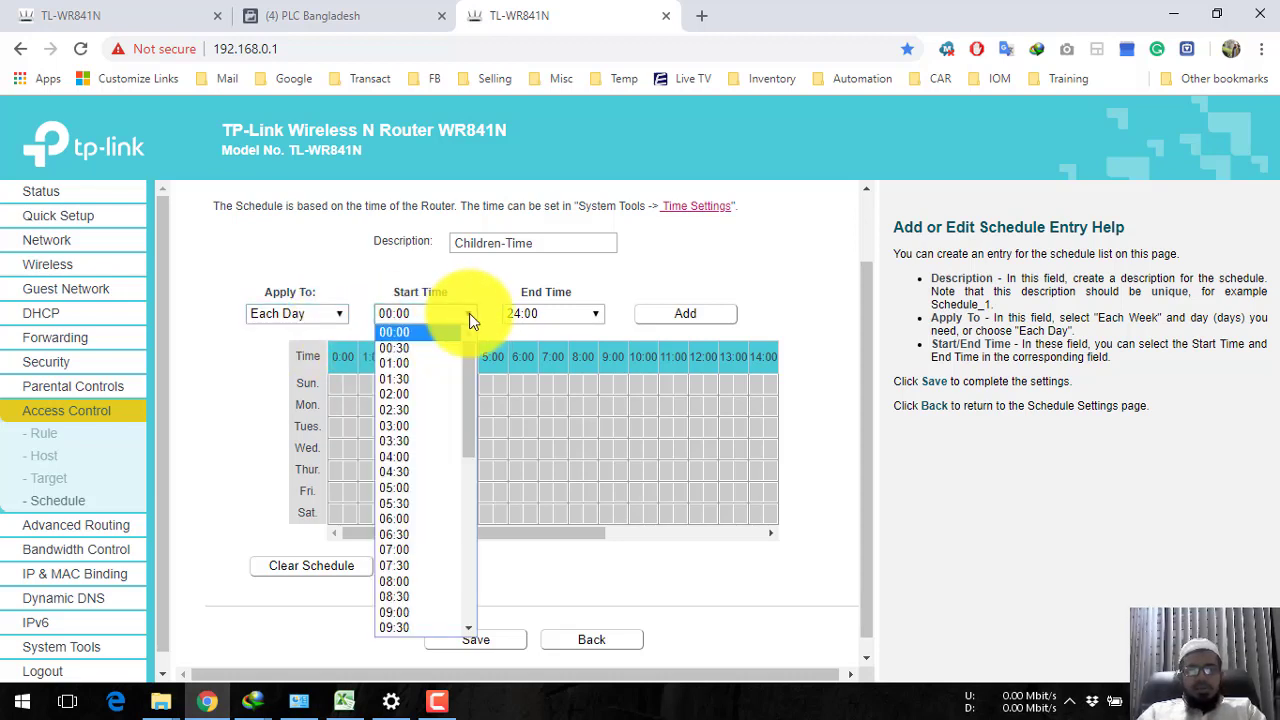
scroll(431, 480, down, 2)
scroll(431, 480, down, 2)
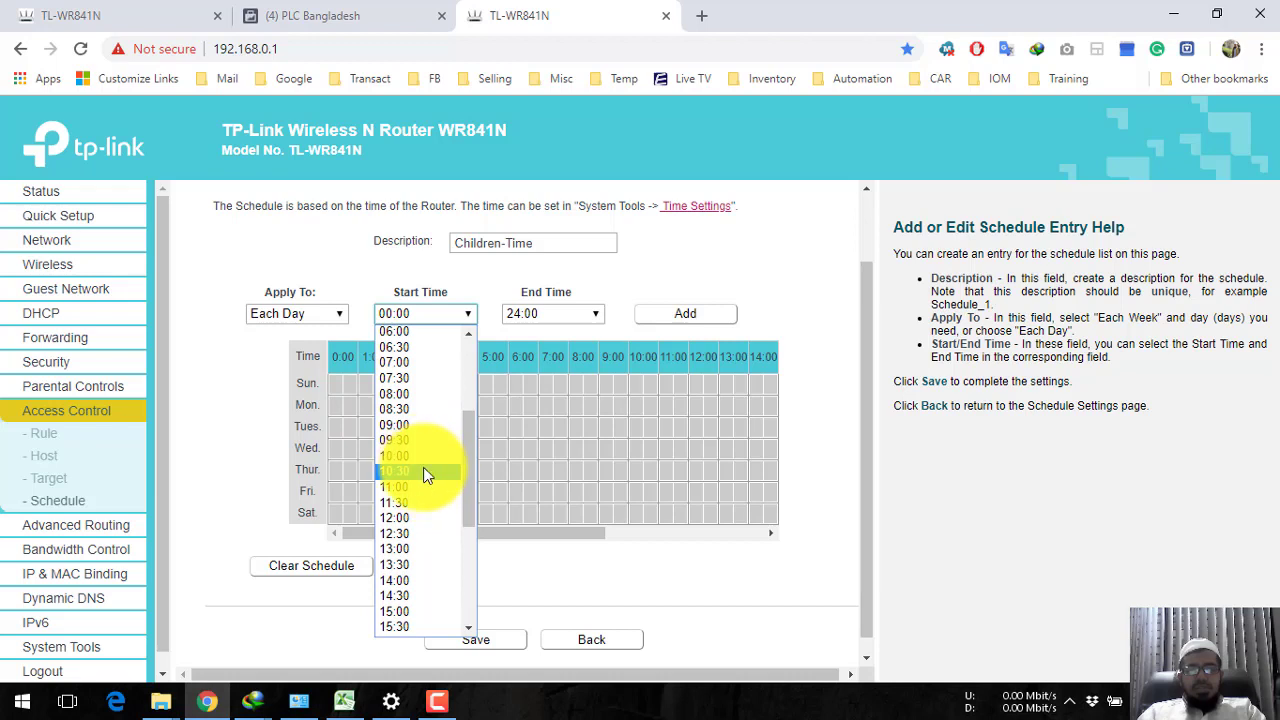
click(421, 466)
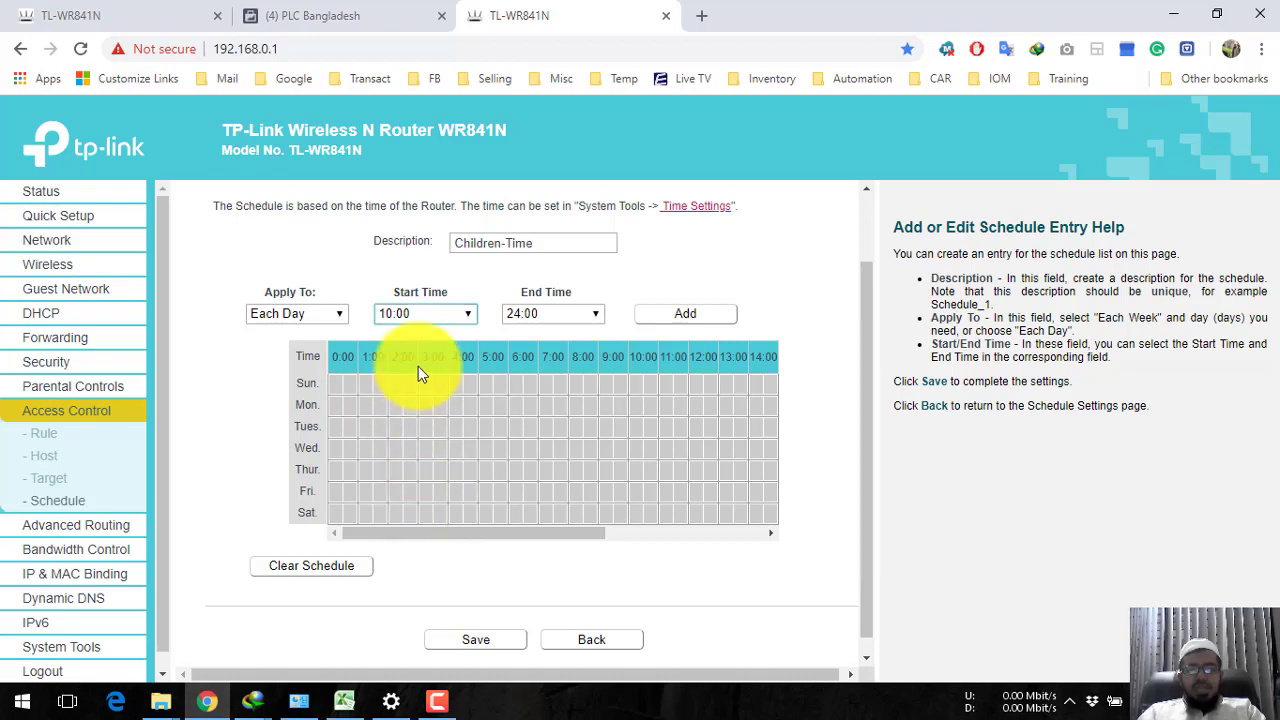
click(593, 318)
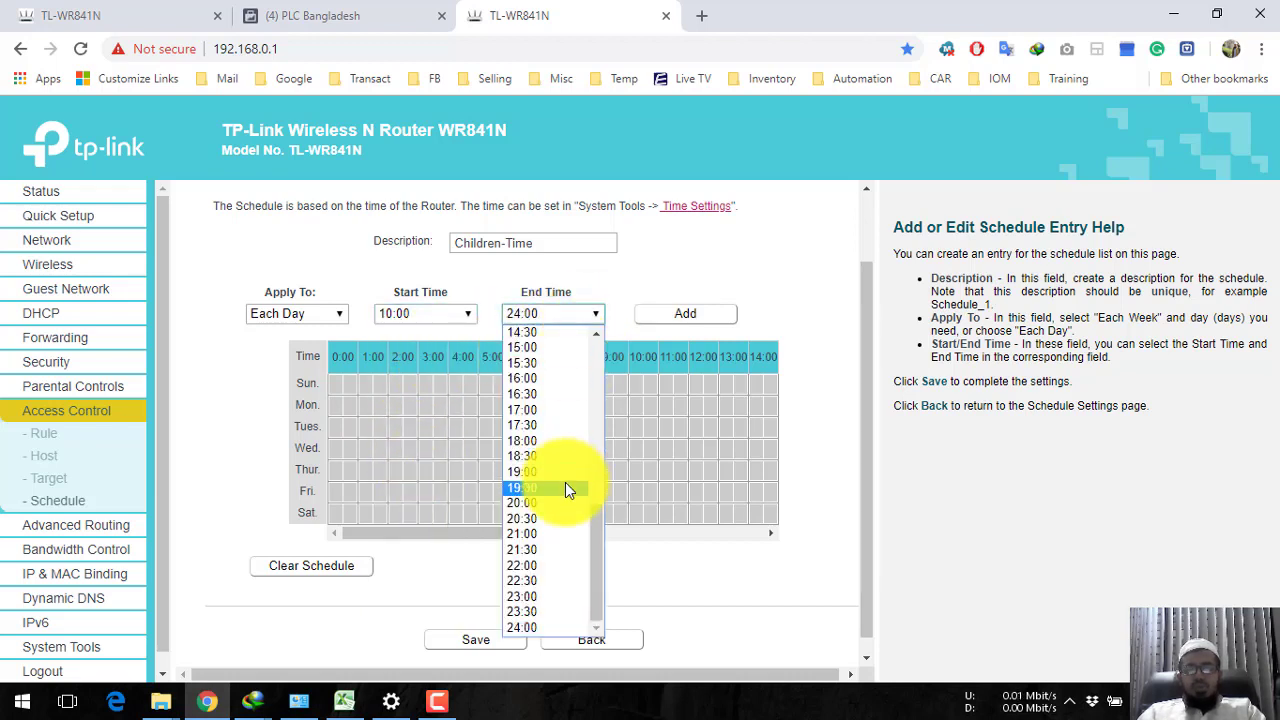
scroll(565, 482, up, 3)
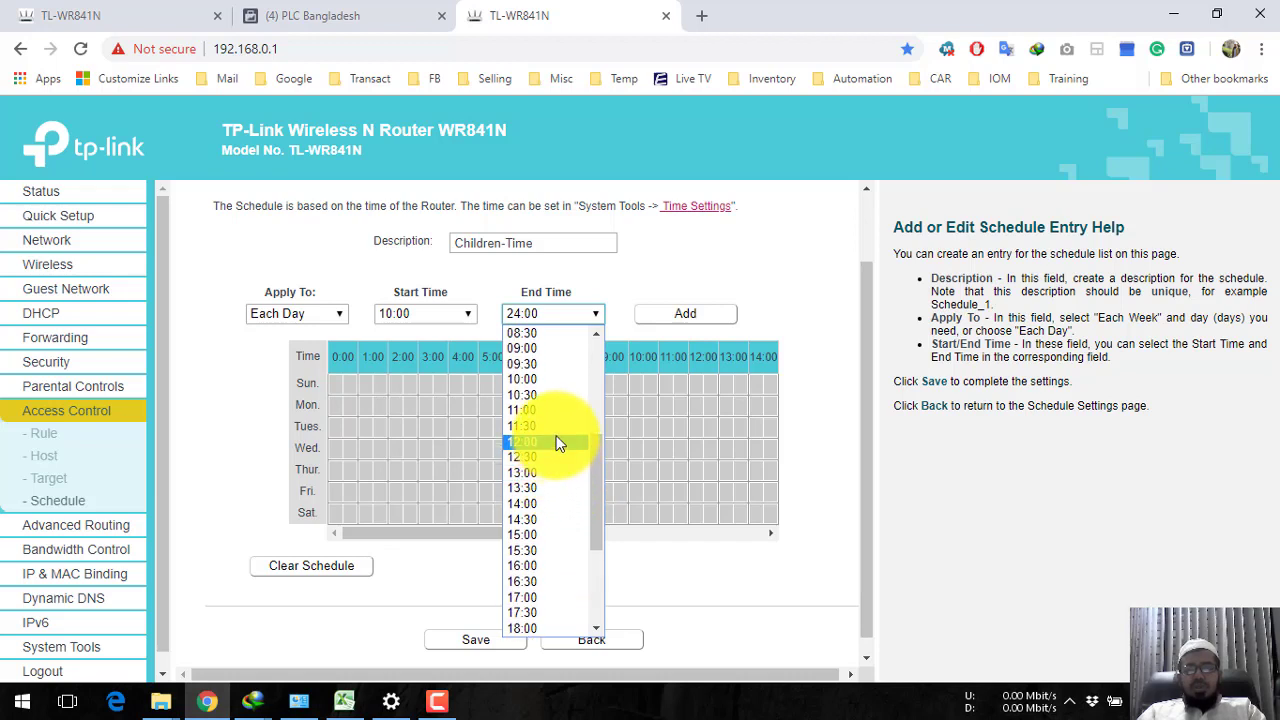
scroll(560, 450, down, 4)
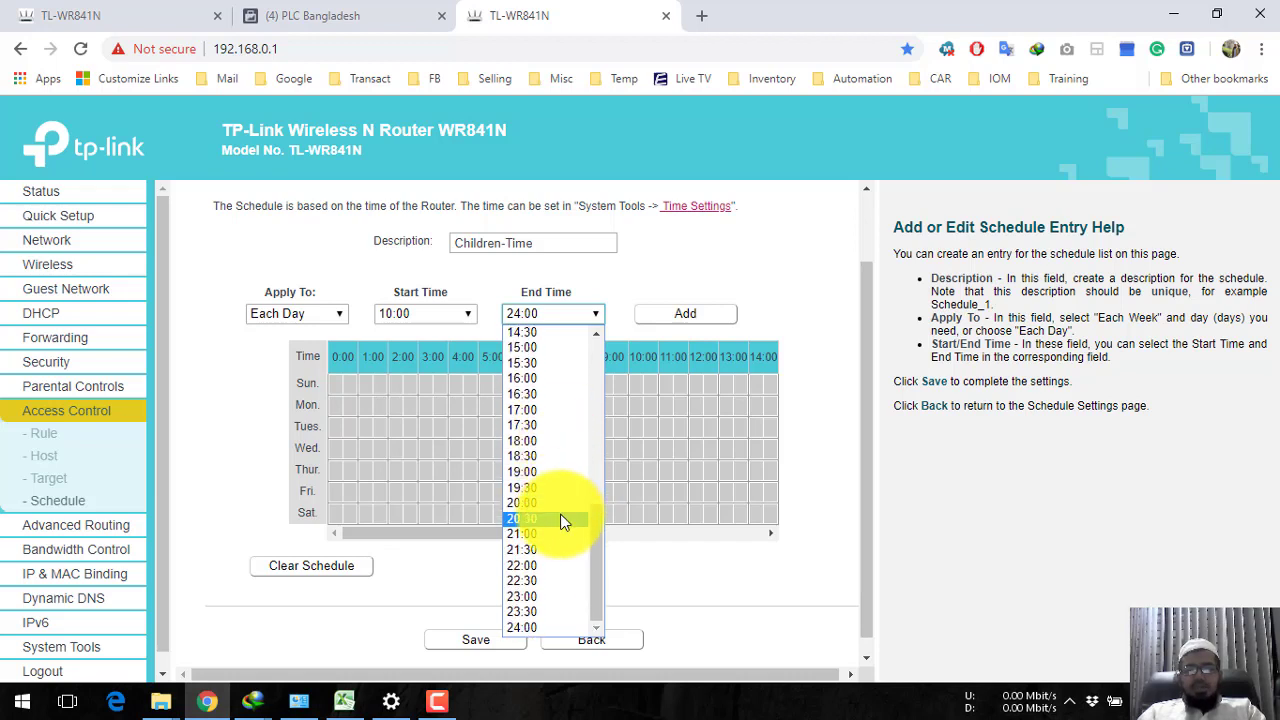
click(547, 565)
click(640, 282)
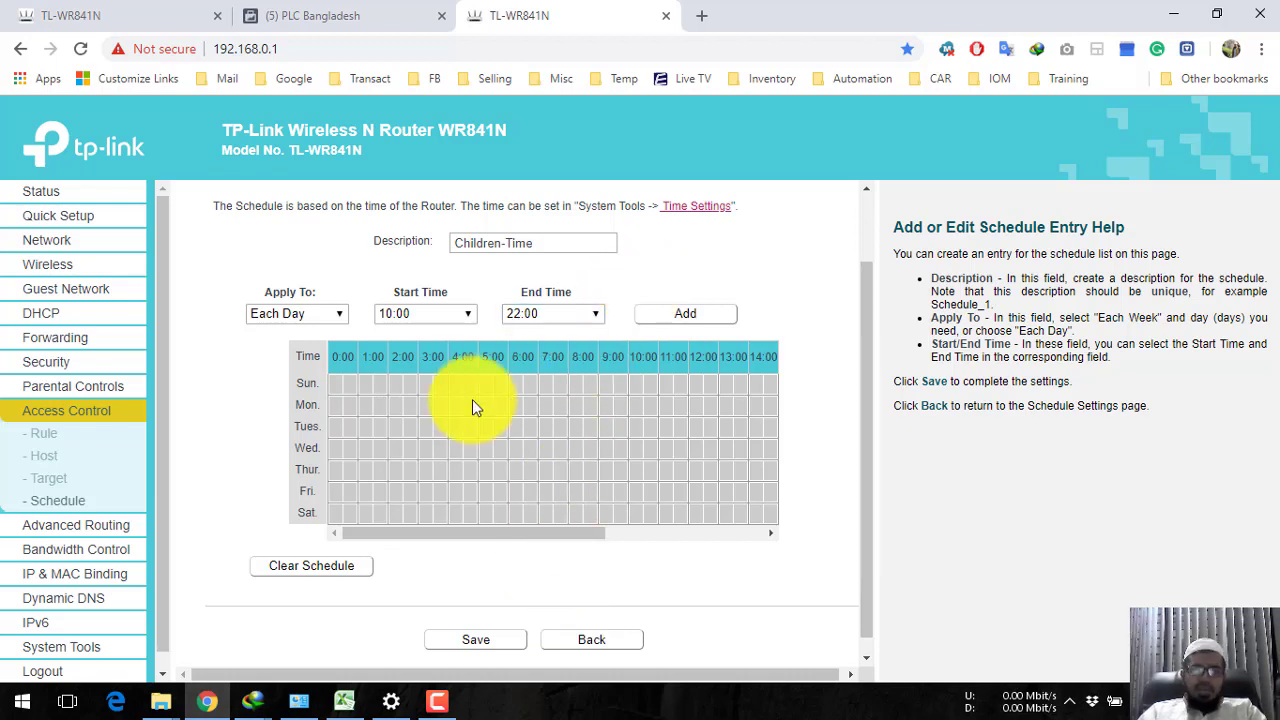
click(685, 313)
mouse_move(478, 538)
mouse_down()
mouse_move(641, 538)
mouse_move(627, 536)
mouse_up()
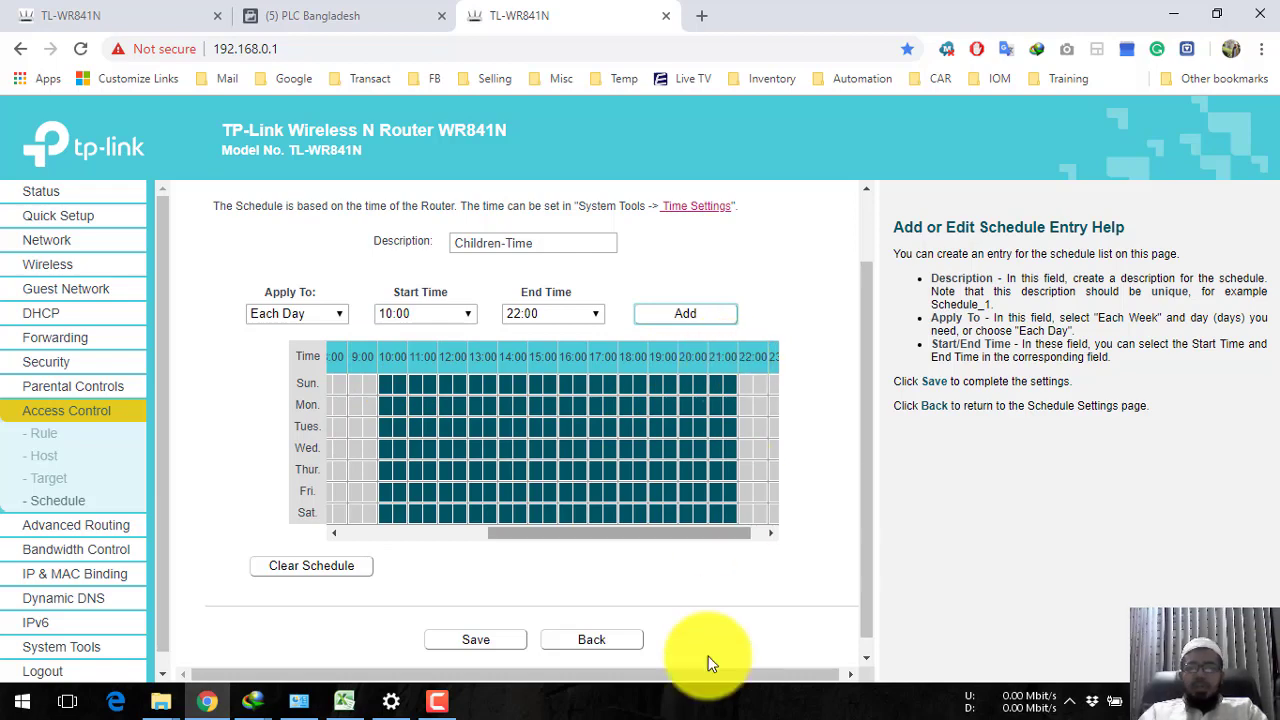
Step: Save the Children-Time schedule and go to the Access Control host list
click(515, 645)
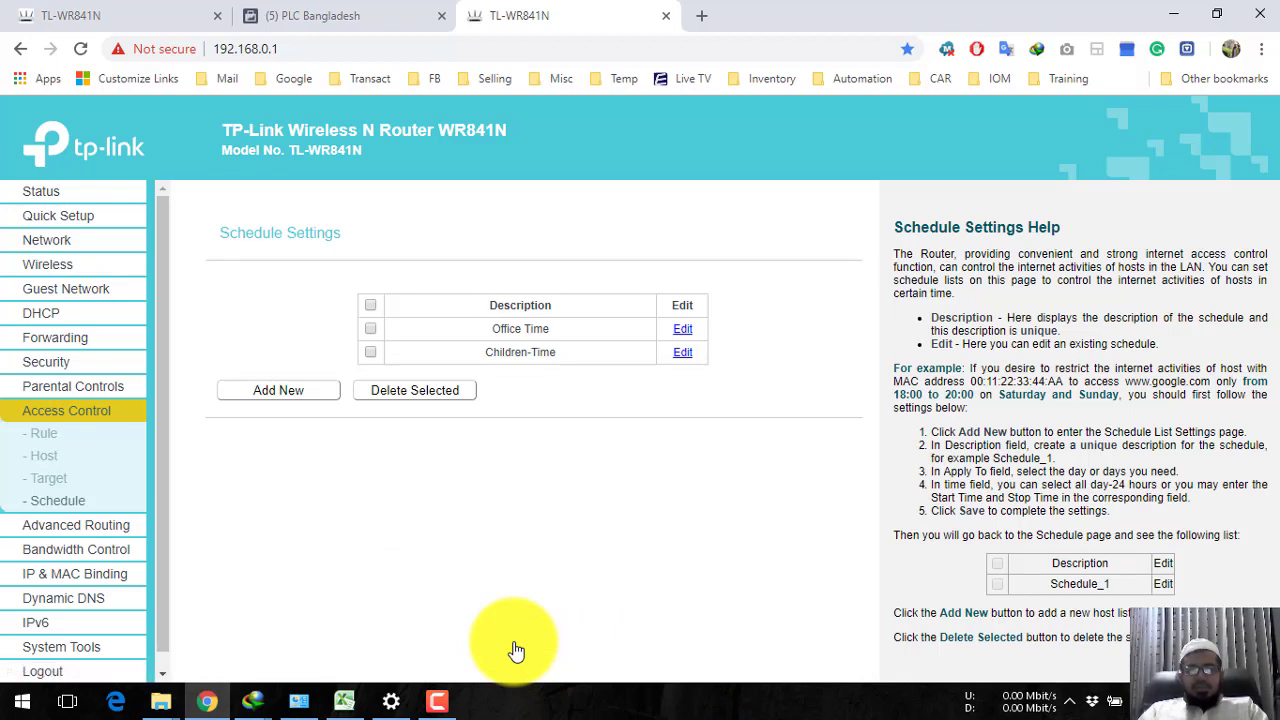
click(53, 458)
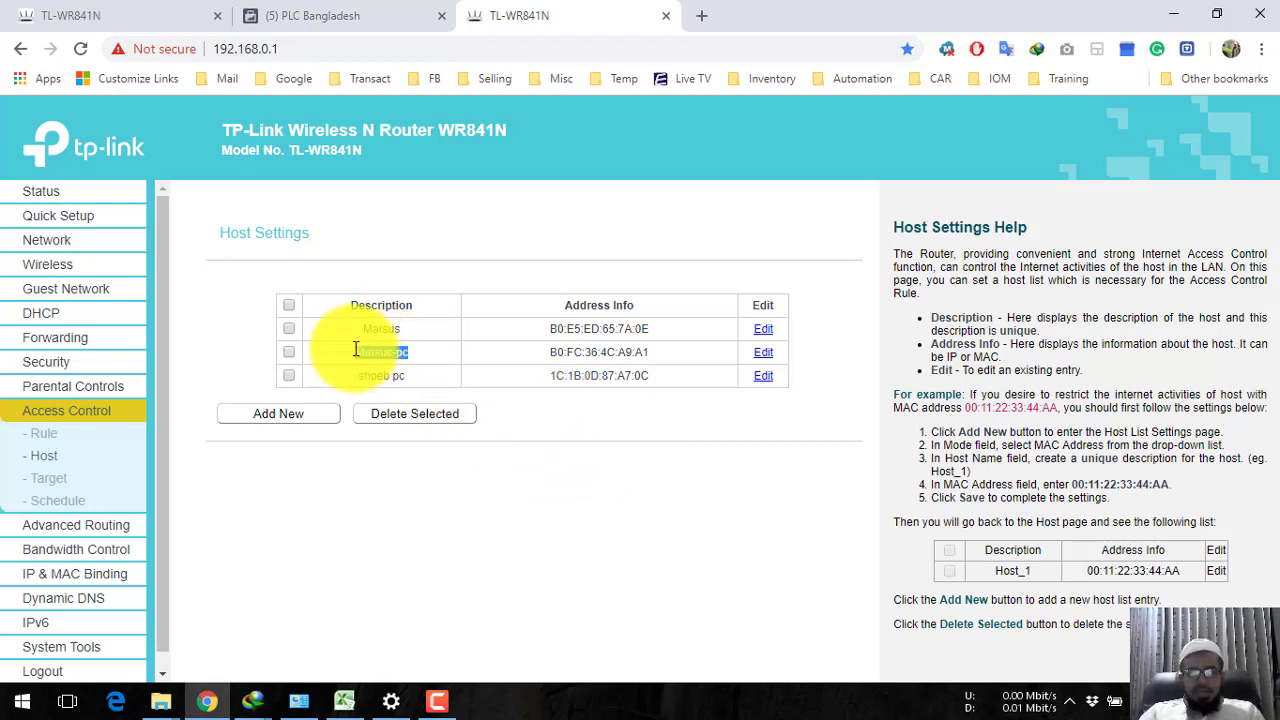
Step: Try deleting the Marsus-pc host, which fails because the host is still in use
drag(355, 351, 429, 362)
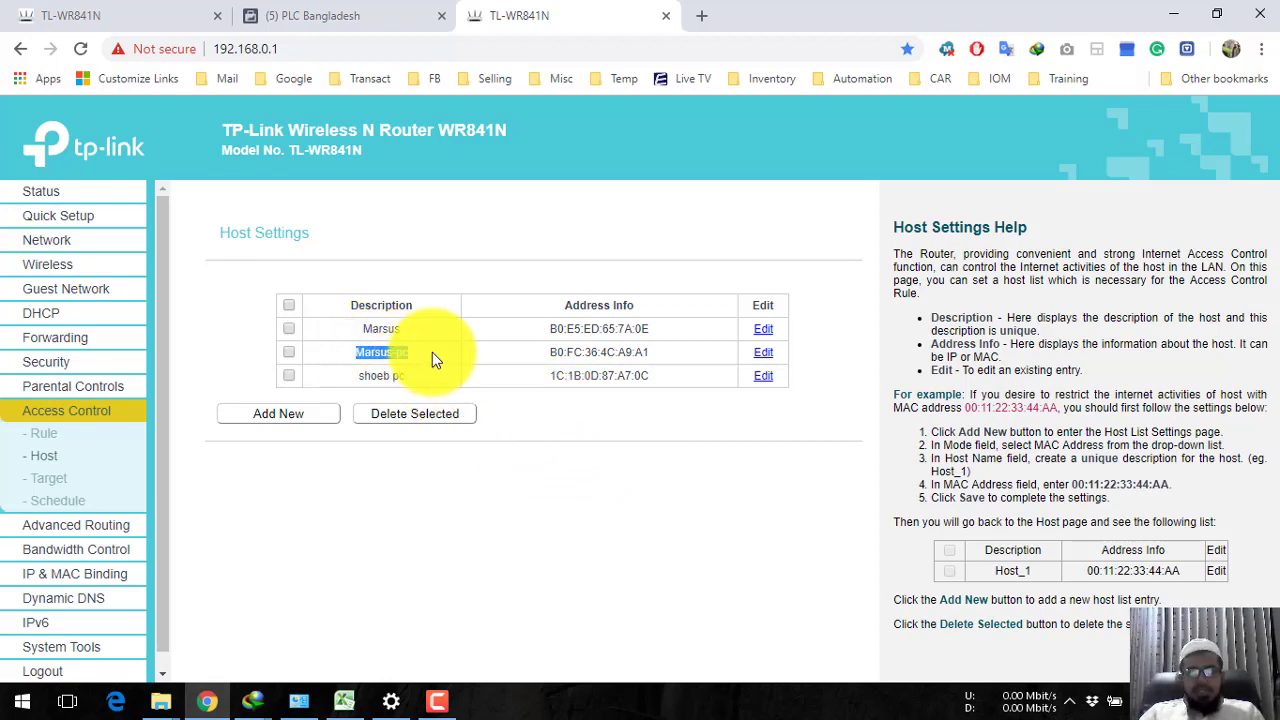
click(432, 354)
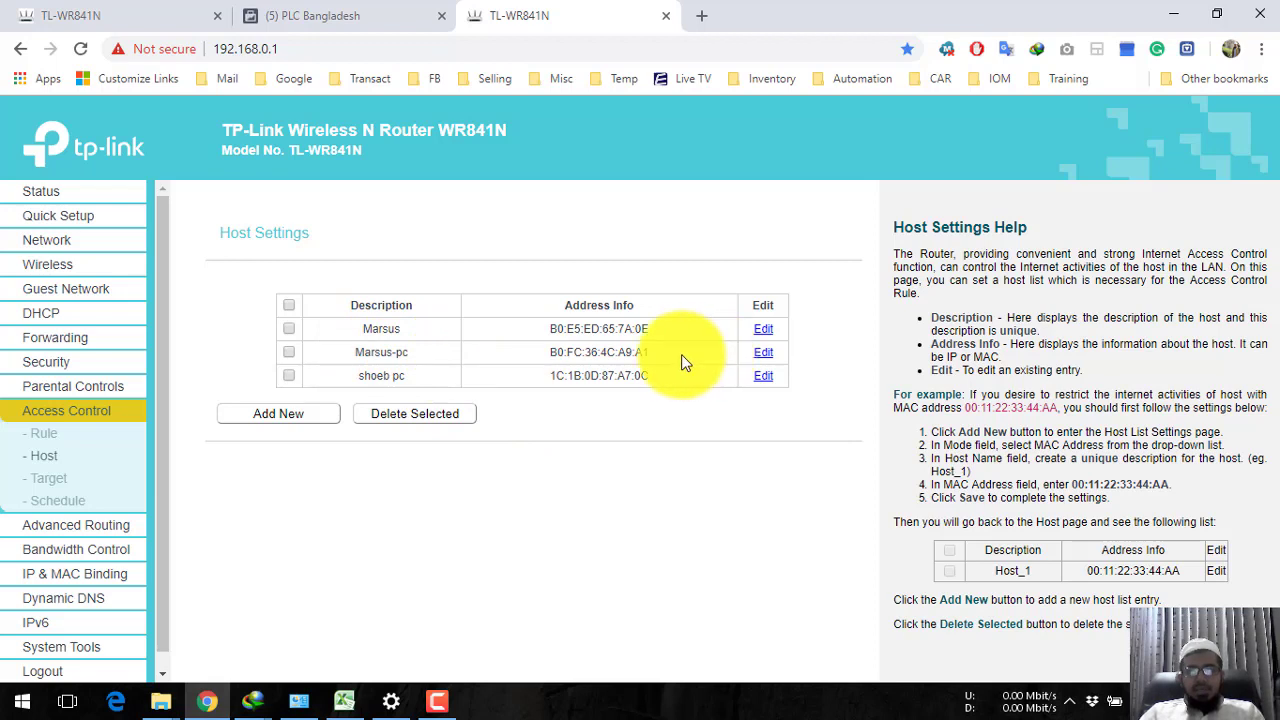
drag(410, 354, 362, 354)
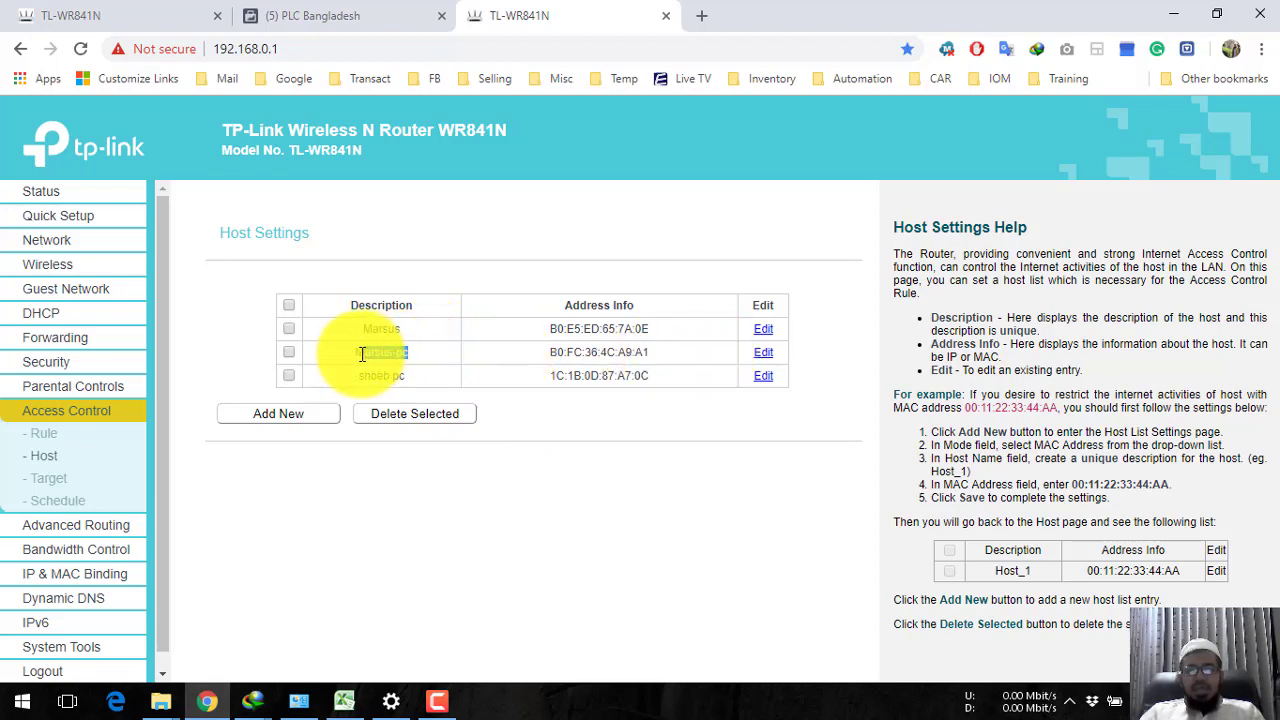
click(406, 416)
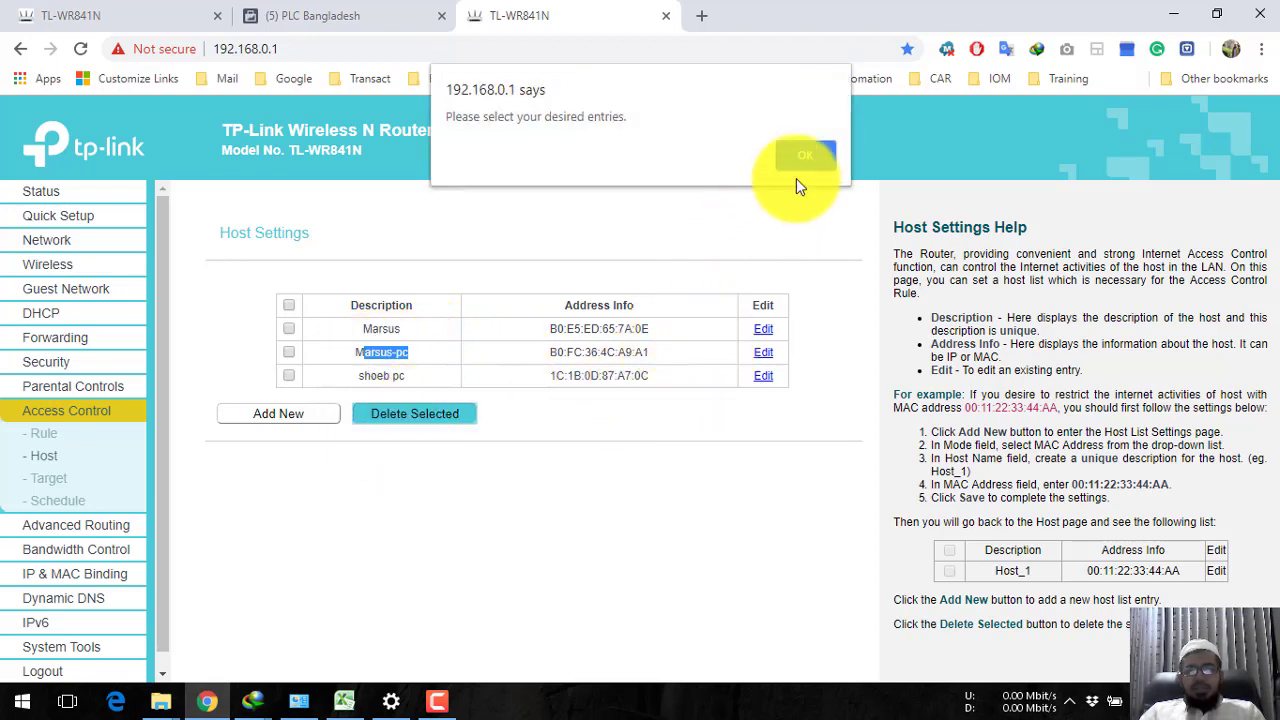
click(796, 155)
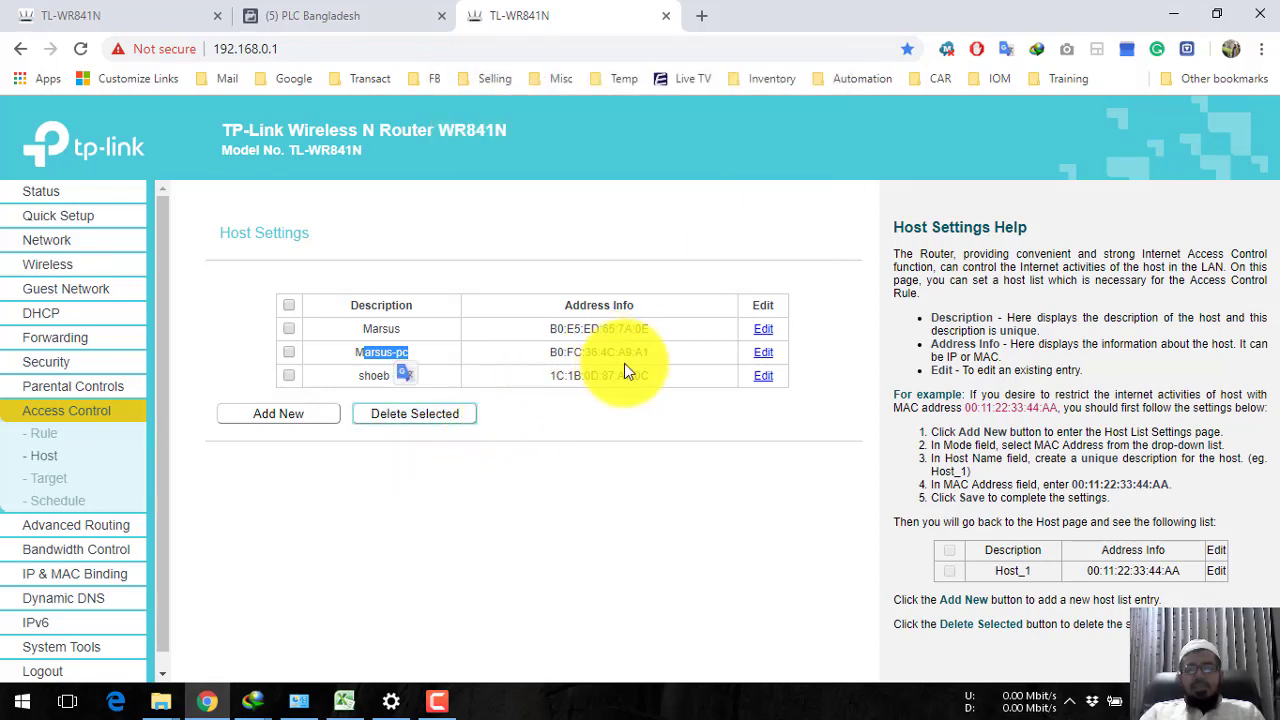
click(289, 352)
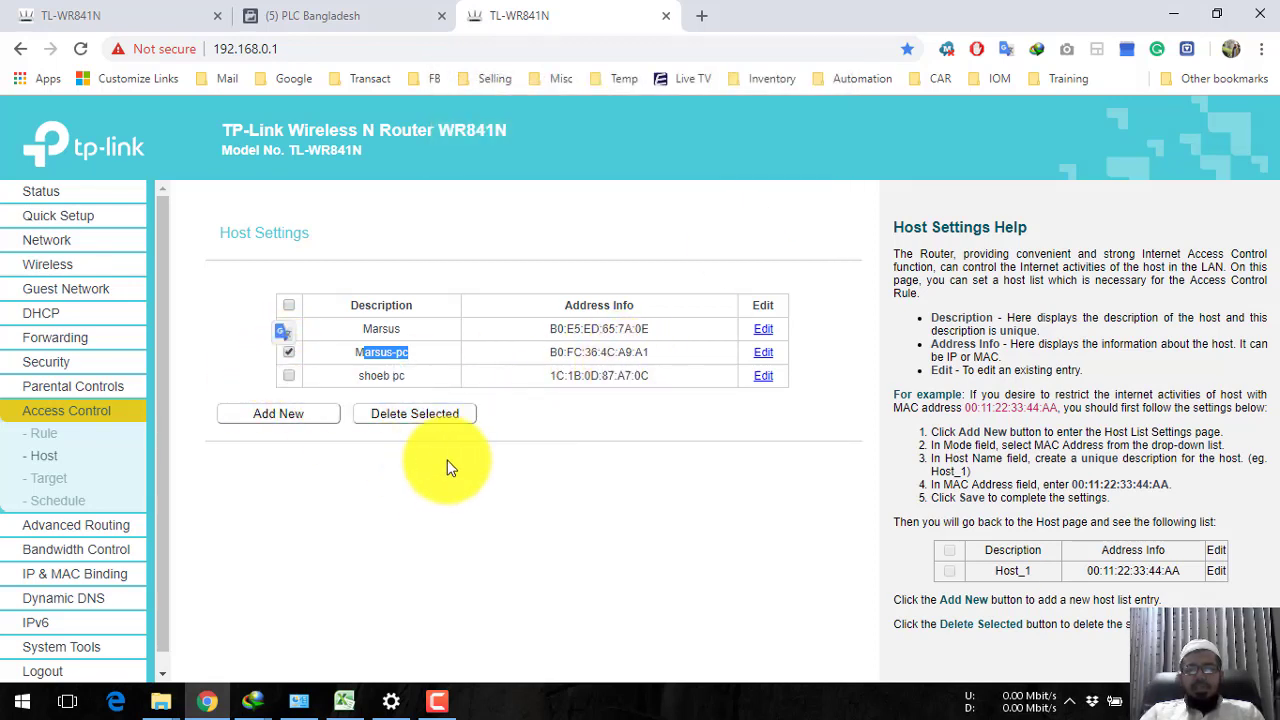
click(452, 425)
click(558, 387)
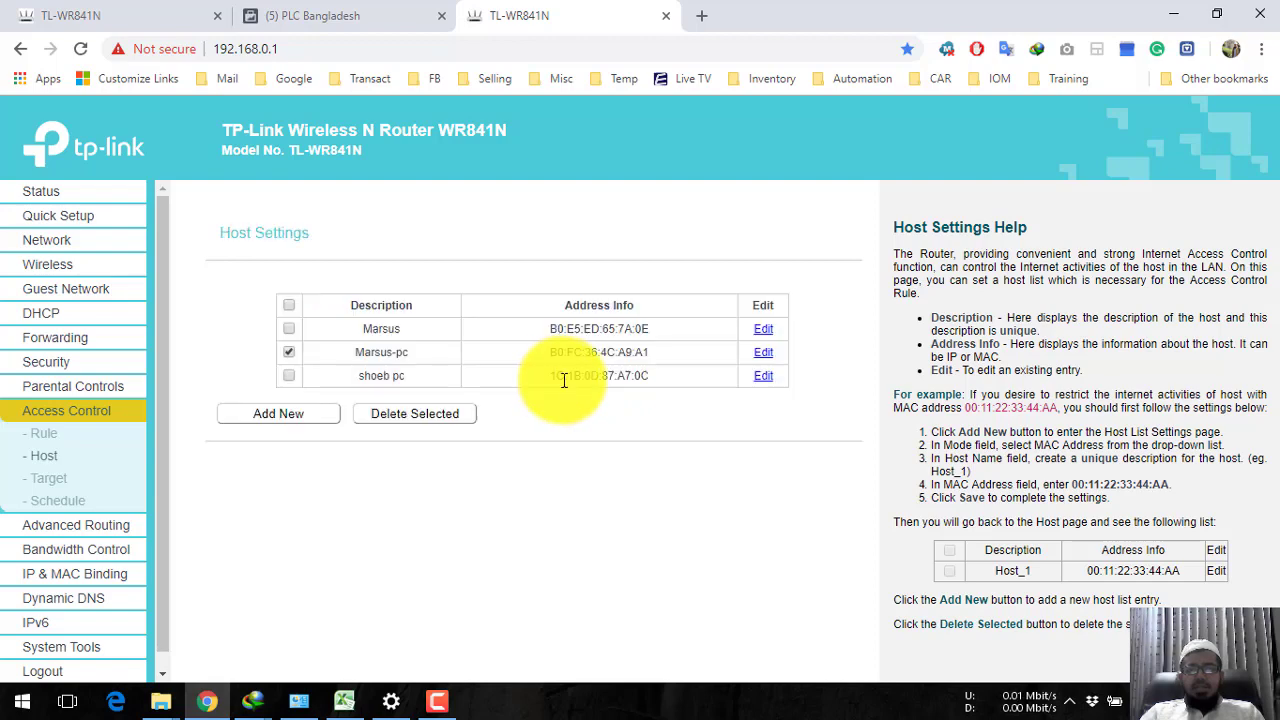
Step: Delete the Marsus-pc access rule, then remove the now-unused Marsus-pc host
click(55, 438)
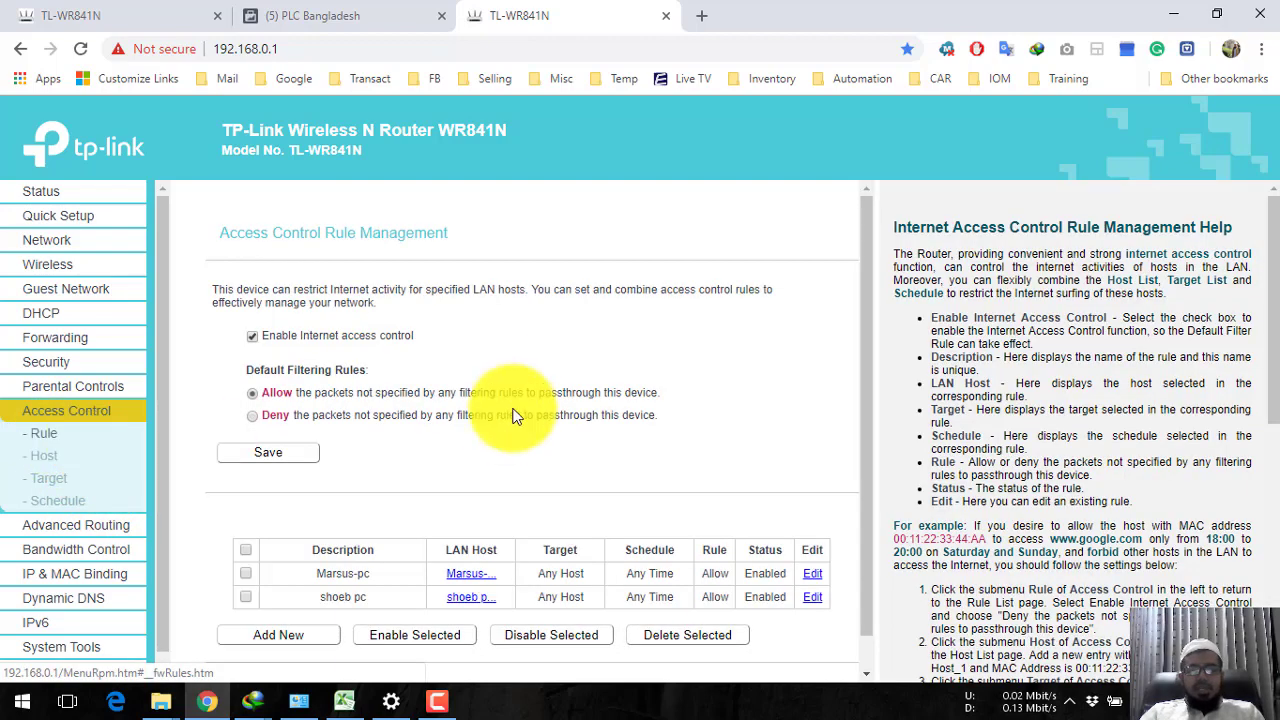
scroll(514, 414, down, 1)
click(246, 536)
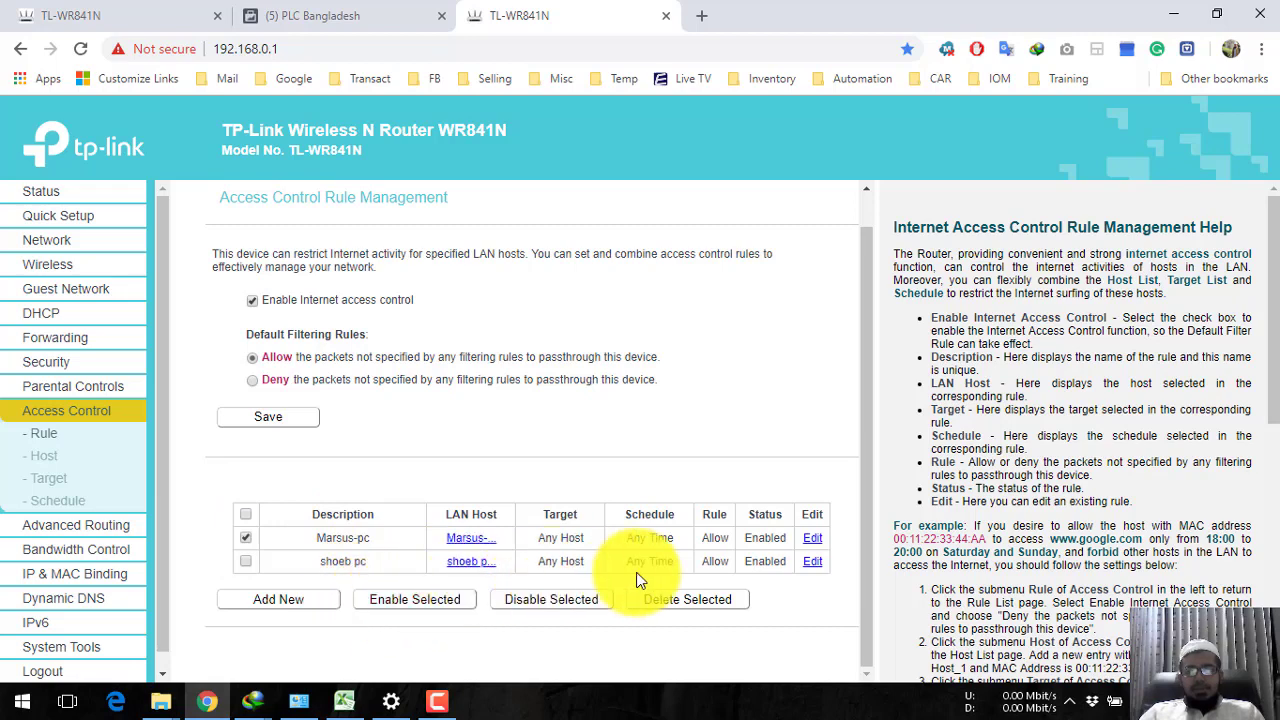
click(665, 605)
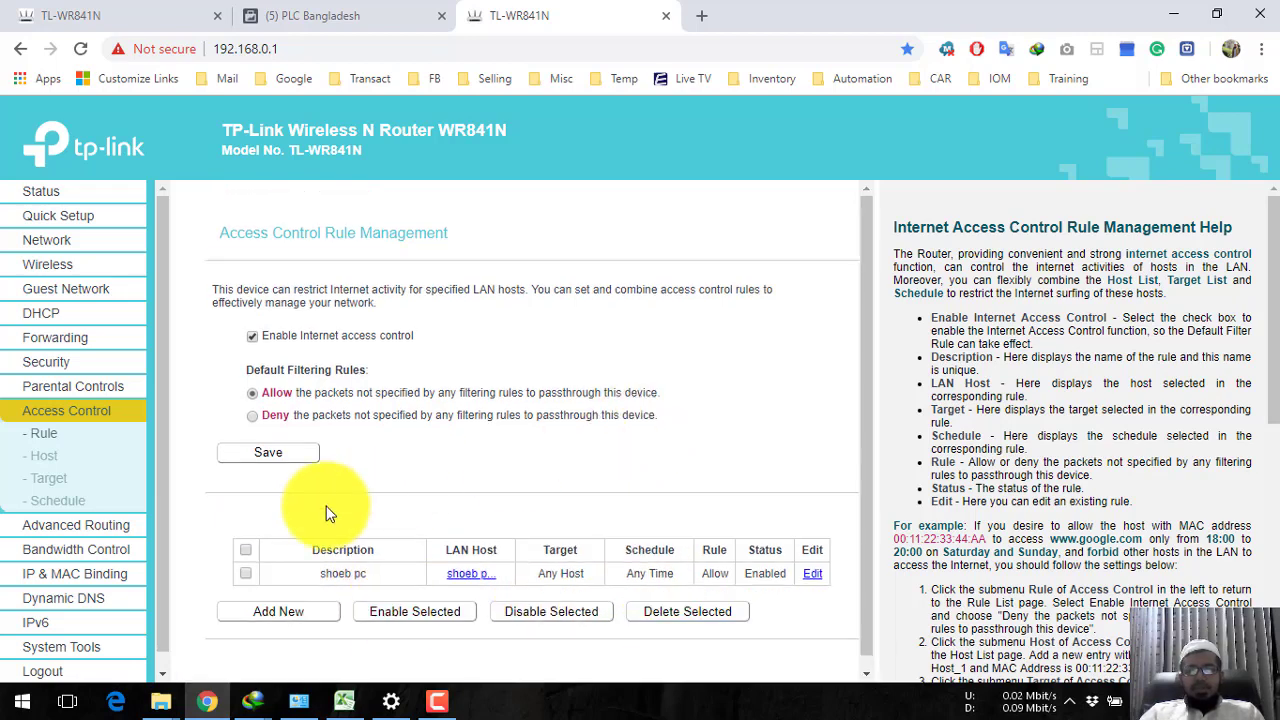
click(44, 455)
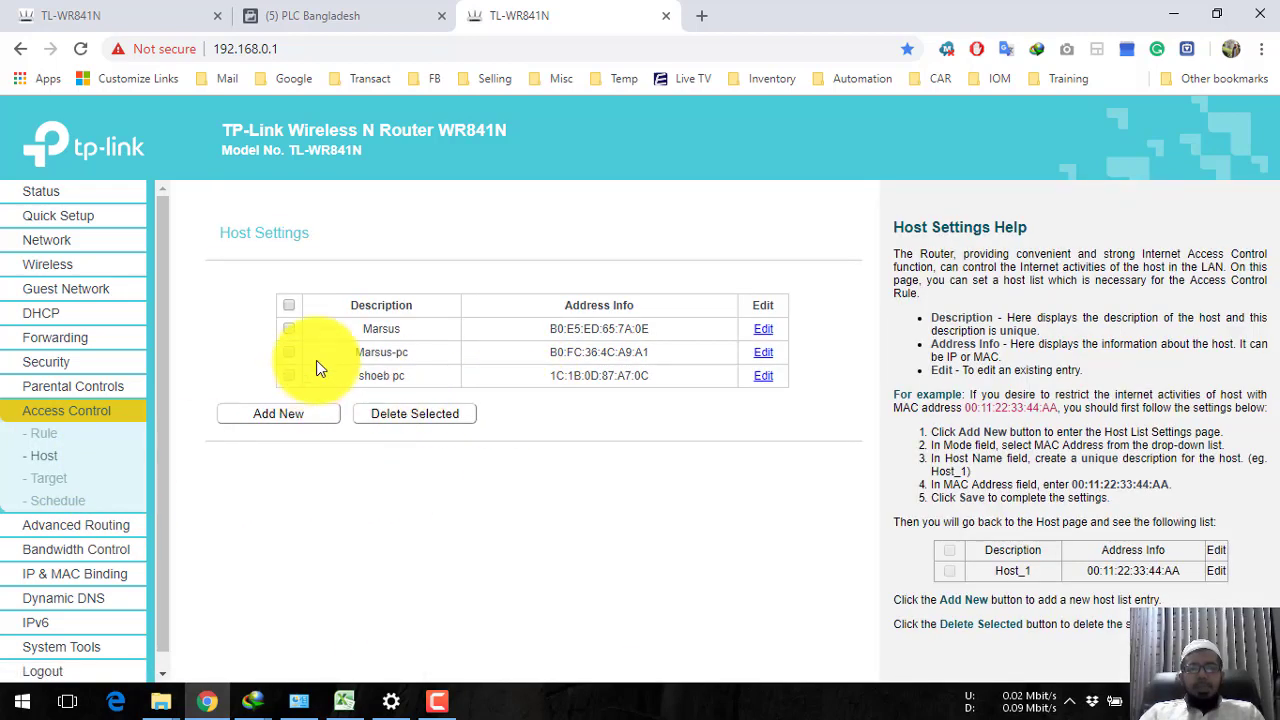
click(375, 413)
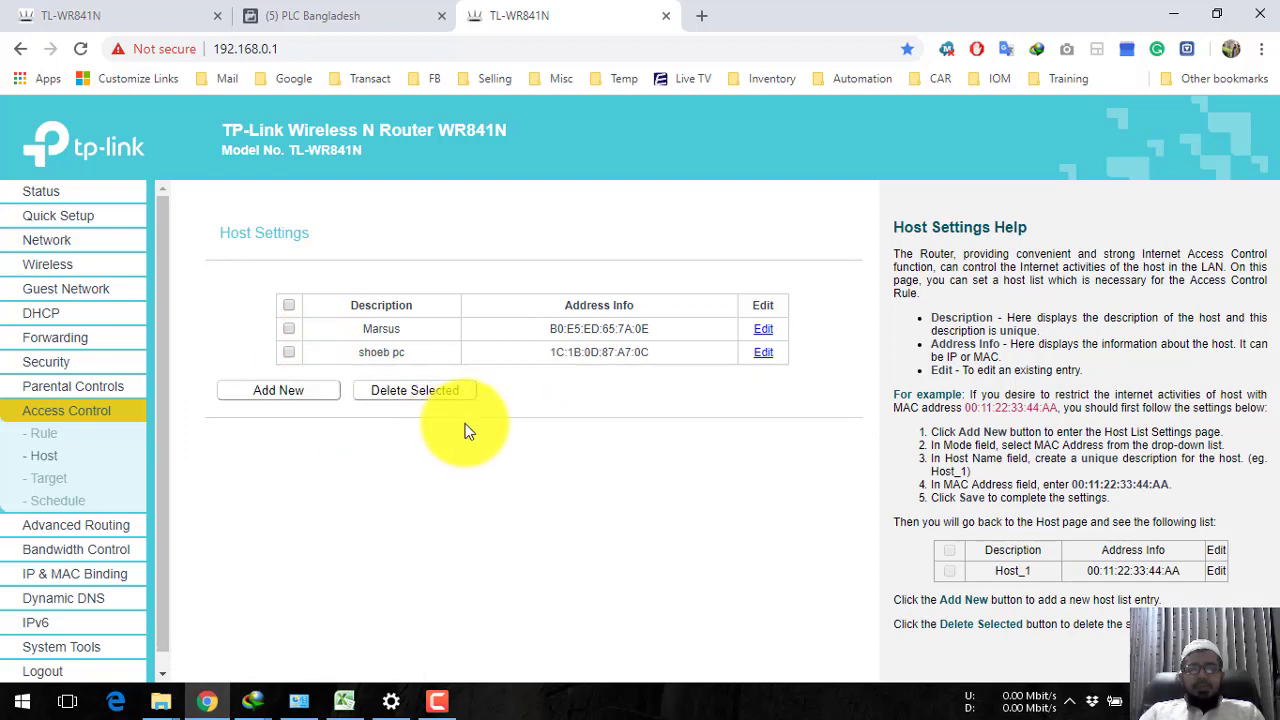
Step: Refresh the DHCP Clients List, then view the ARP list of LAN MAC/IP pairs
click(50, 318)
click(72, 358)
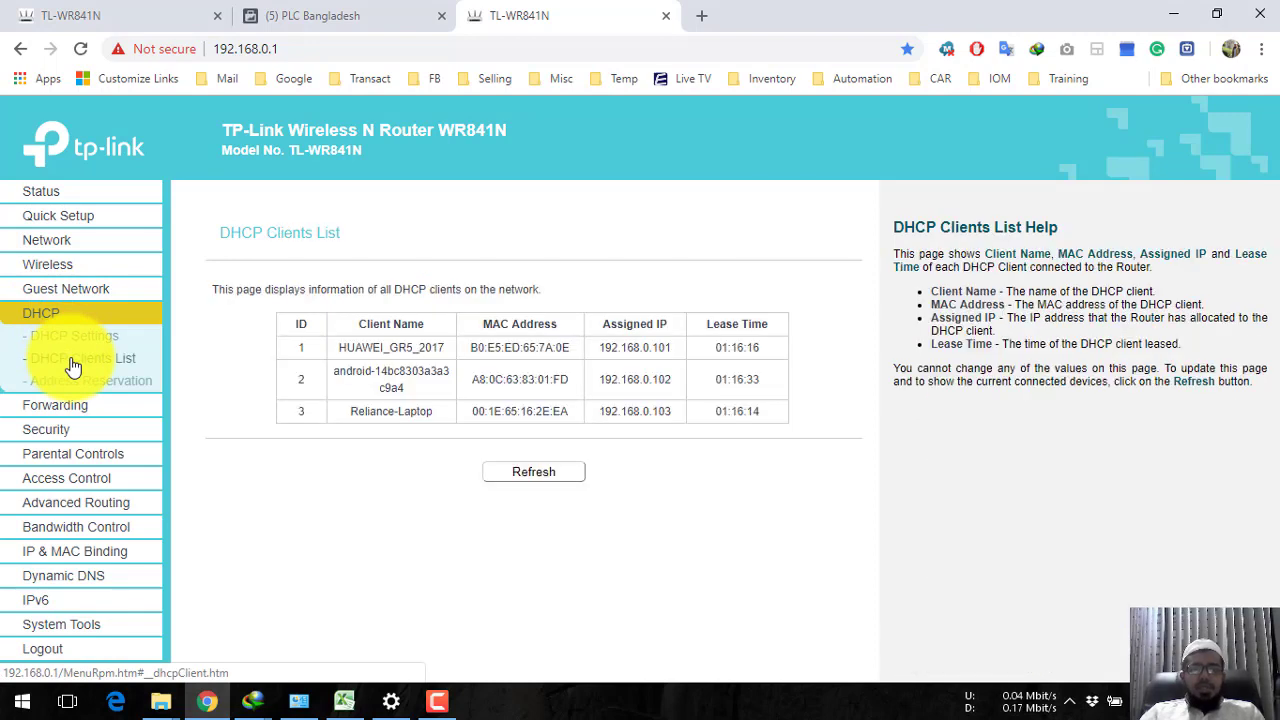
click(532, 478)
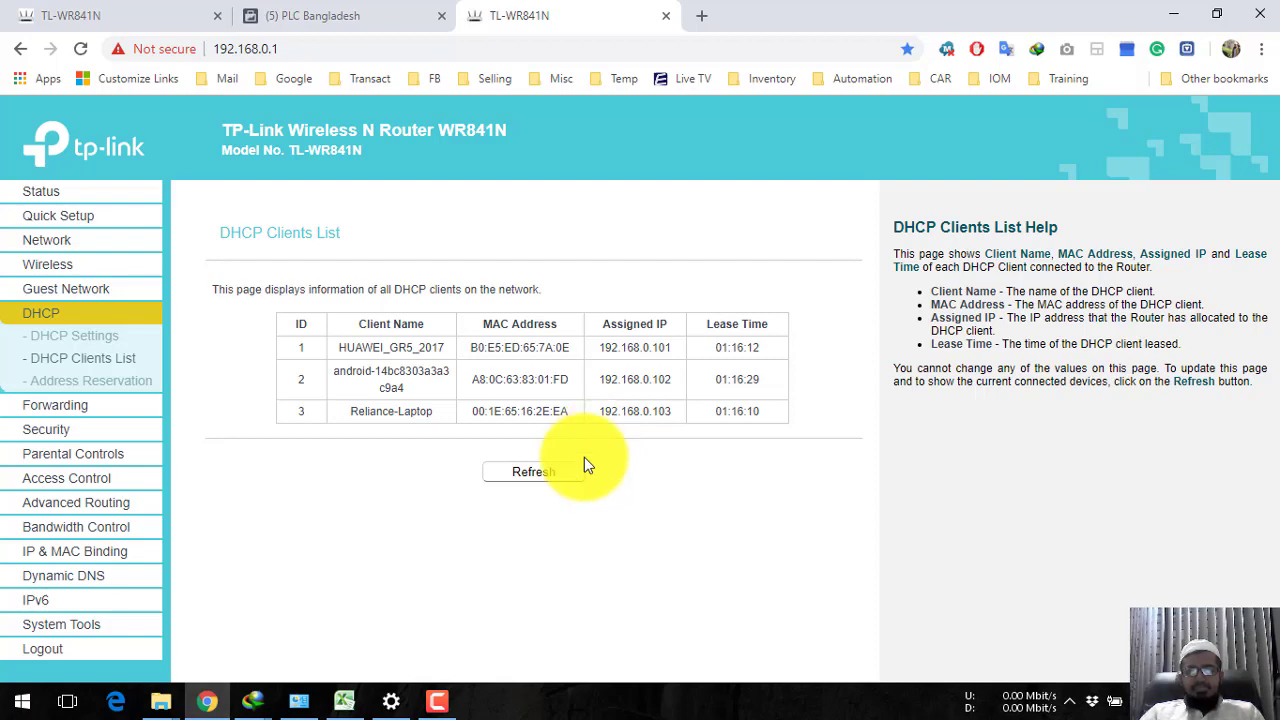
click(440, 700)
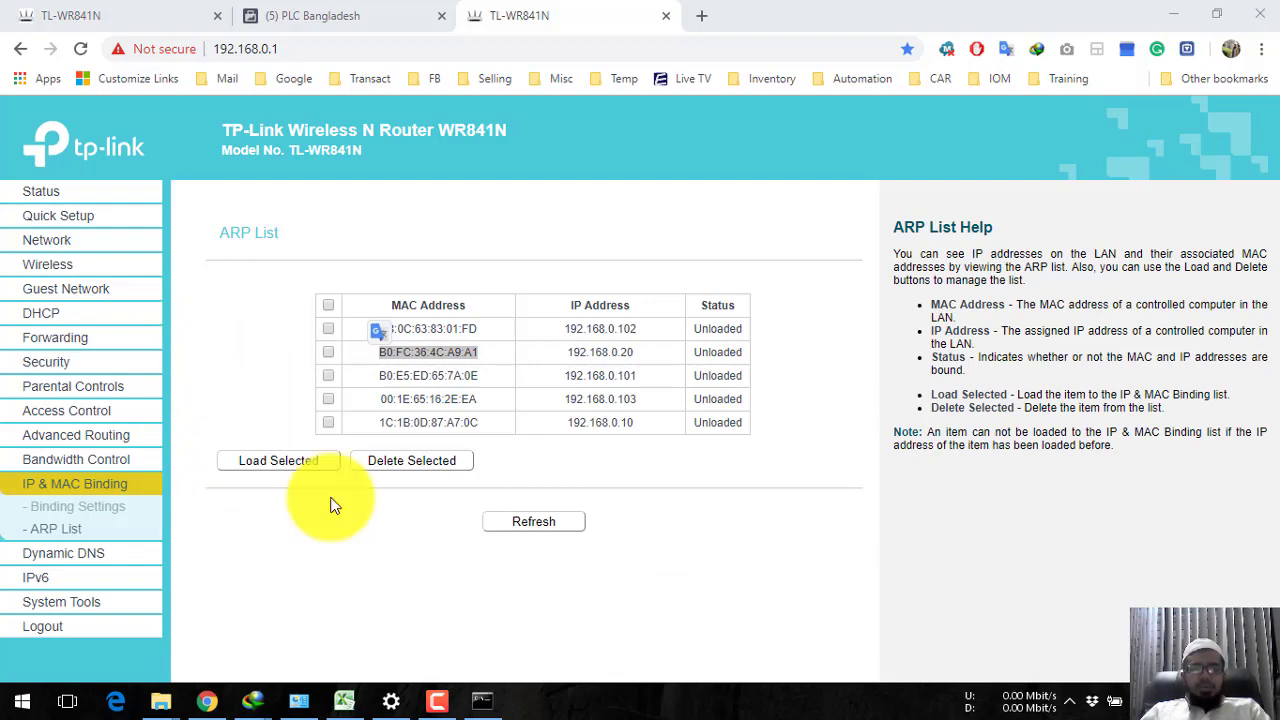
Step: Run getmac in Command Prompt to find this PC's MAC address B0:FC:36:4C:A9:A1
click(482, 705)
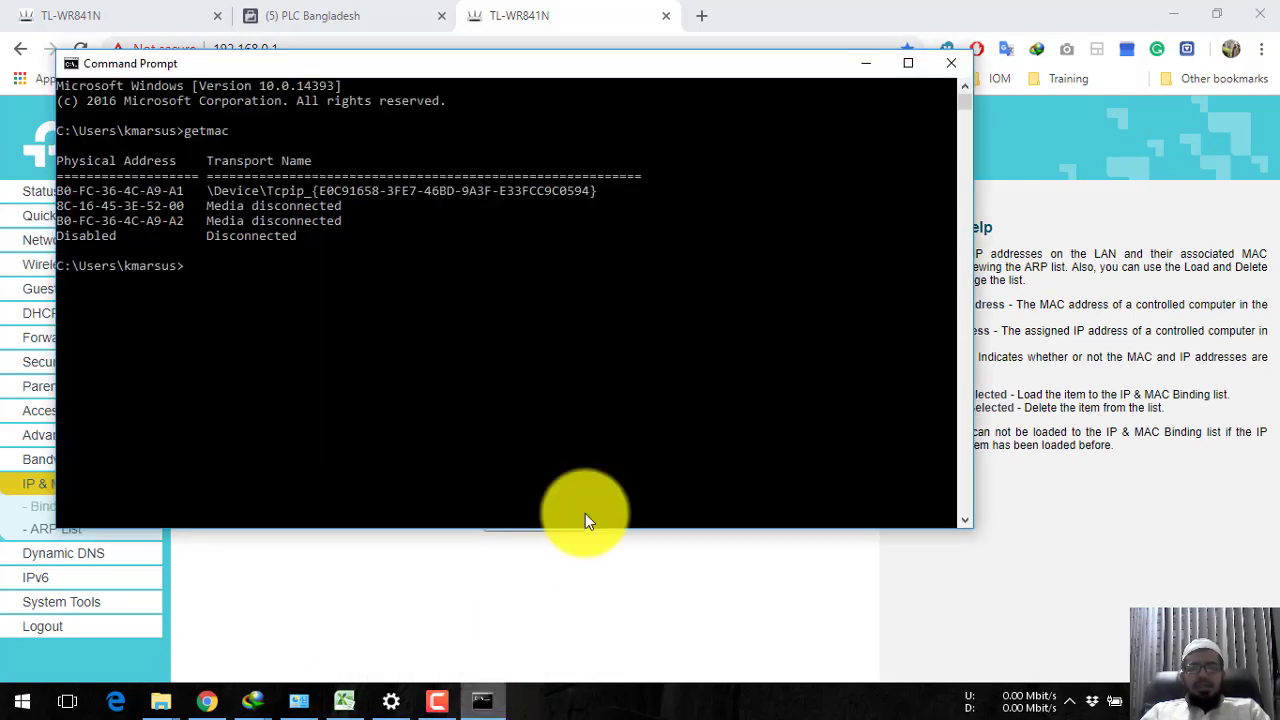
click(943, 70)
click(20, 700)
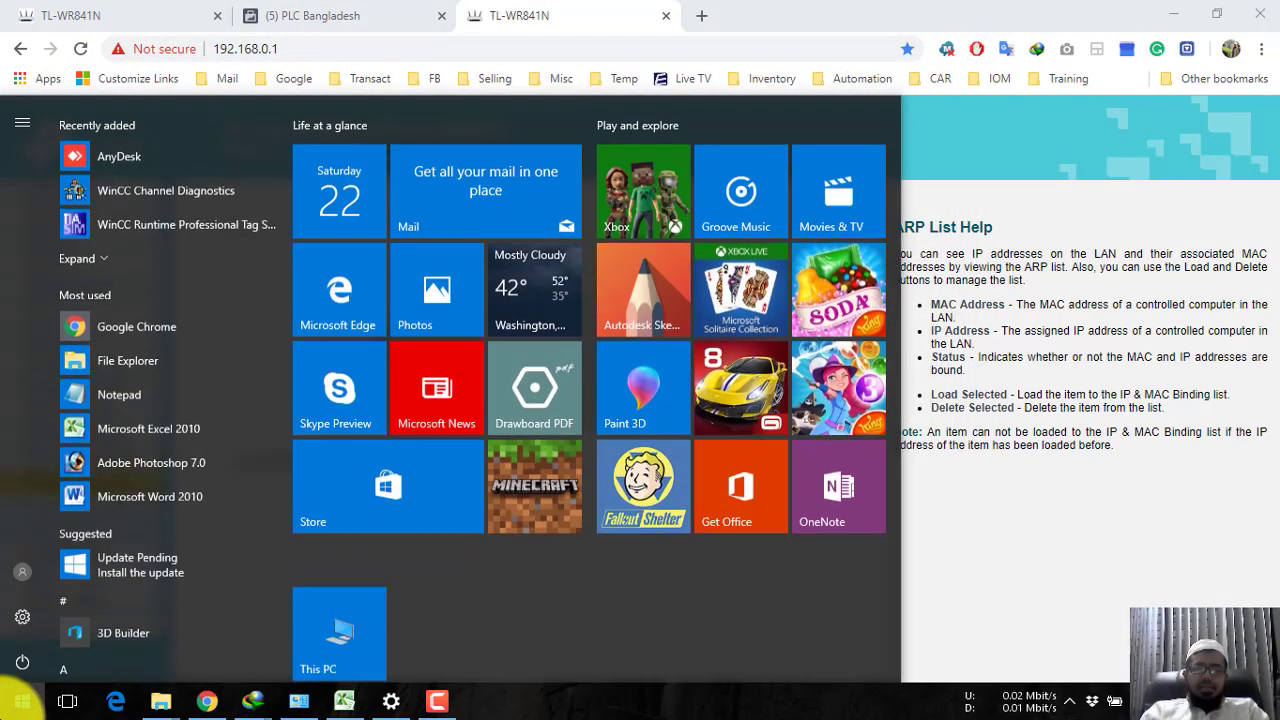
click(20, 700)
text(cm)
key(Return)
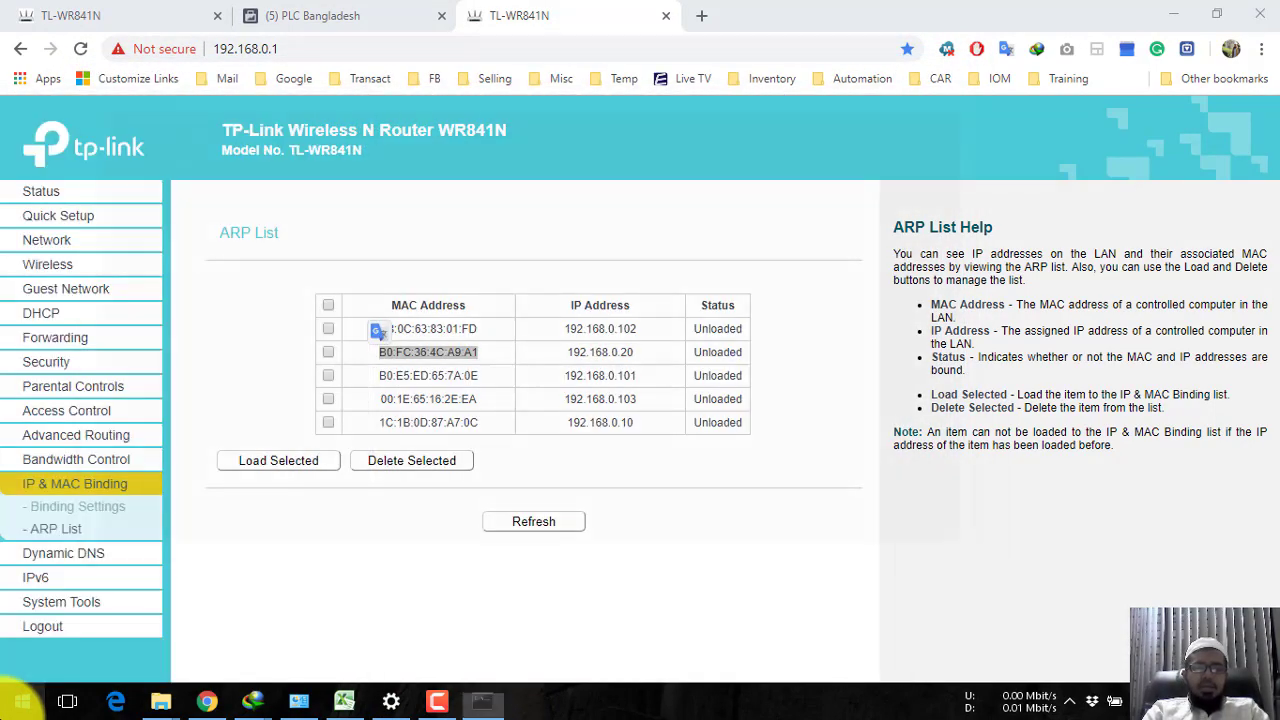
text(getmac)
key(Return)
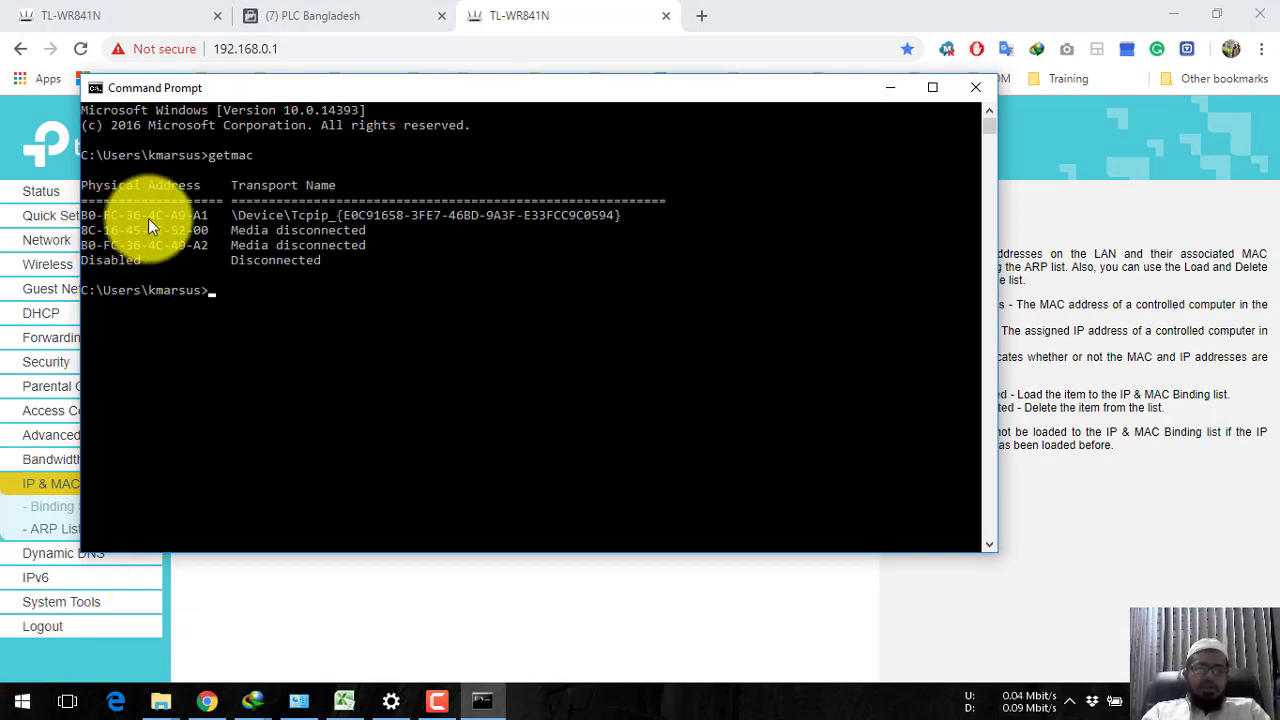
click(877, 91)
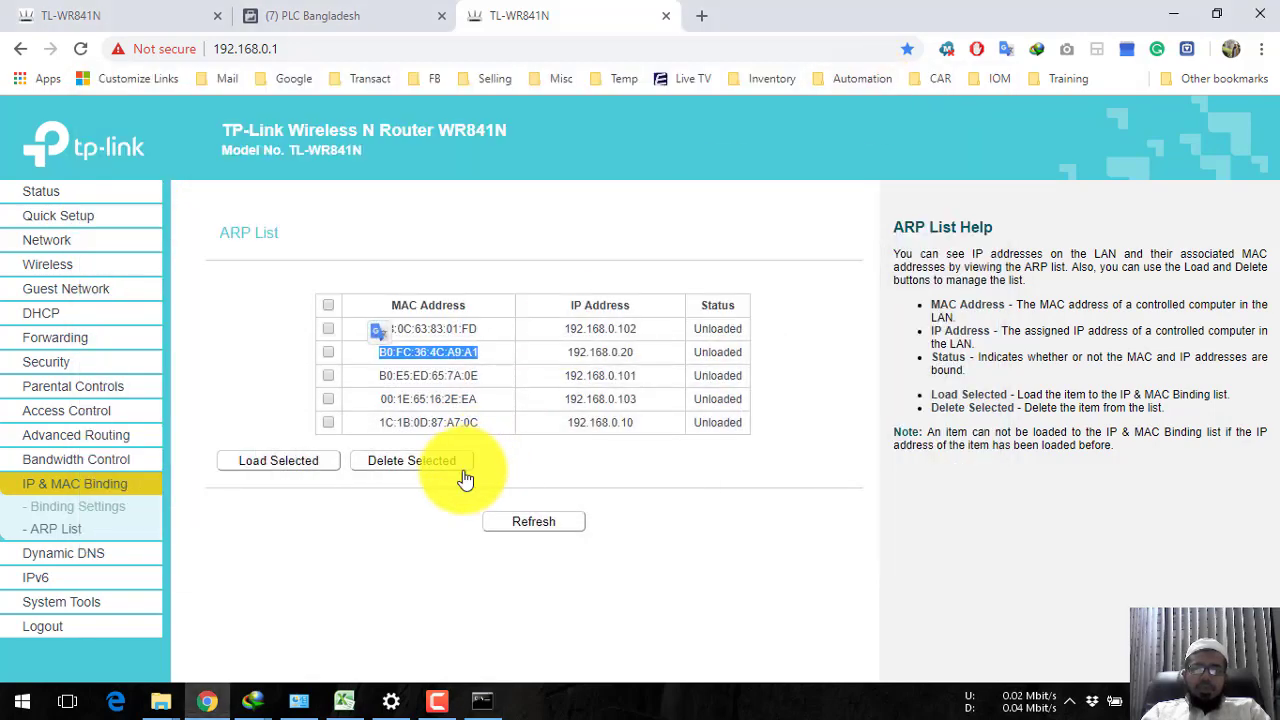
Step: Paste the MAC address into a new Notepad note and return to the Access Control rules
click(20, 700)
text(note)
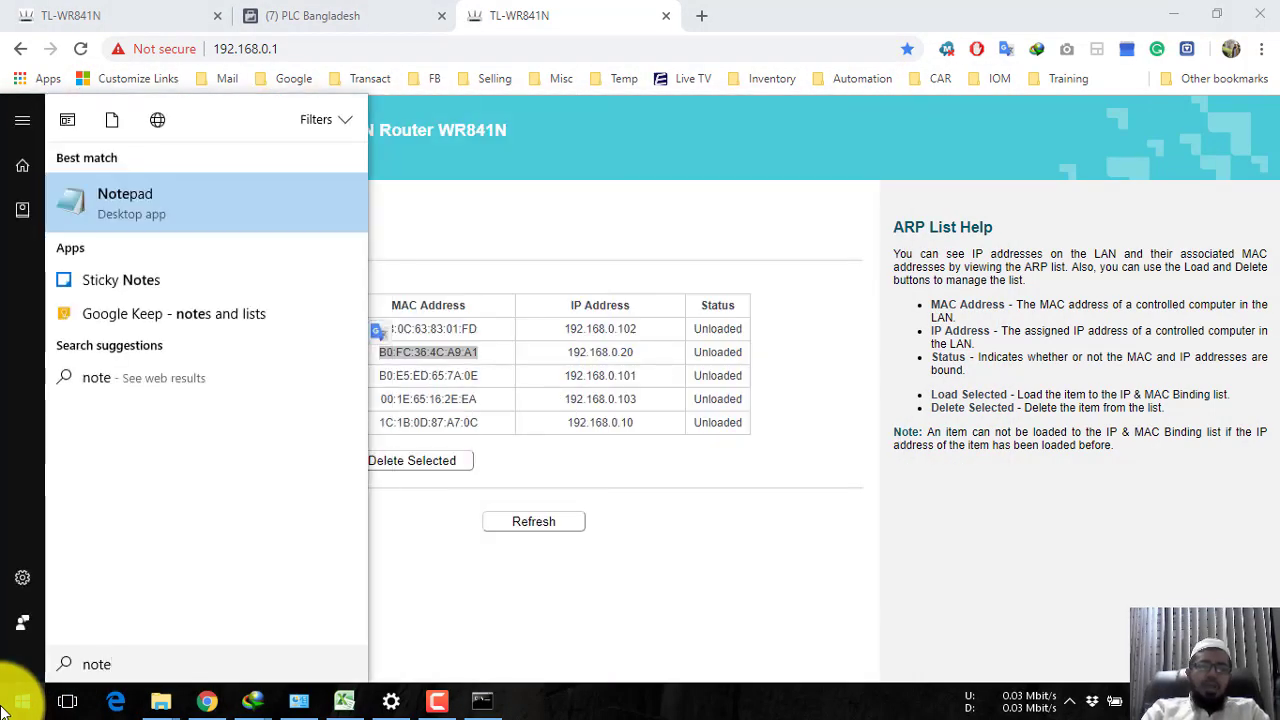
key(Return)
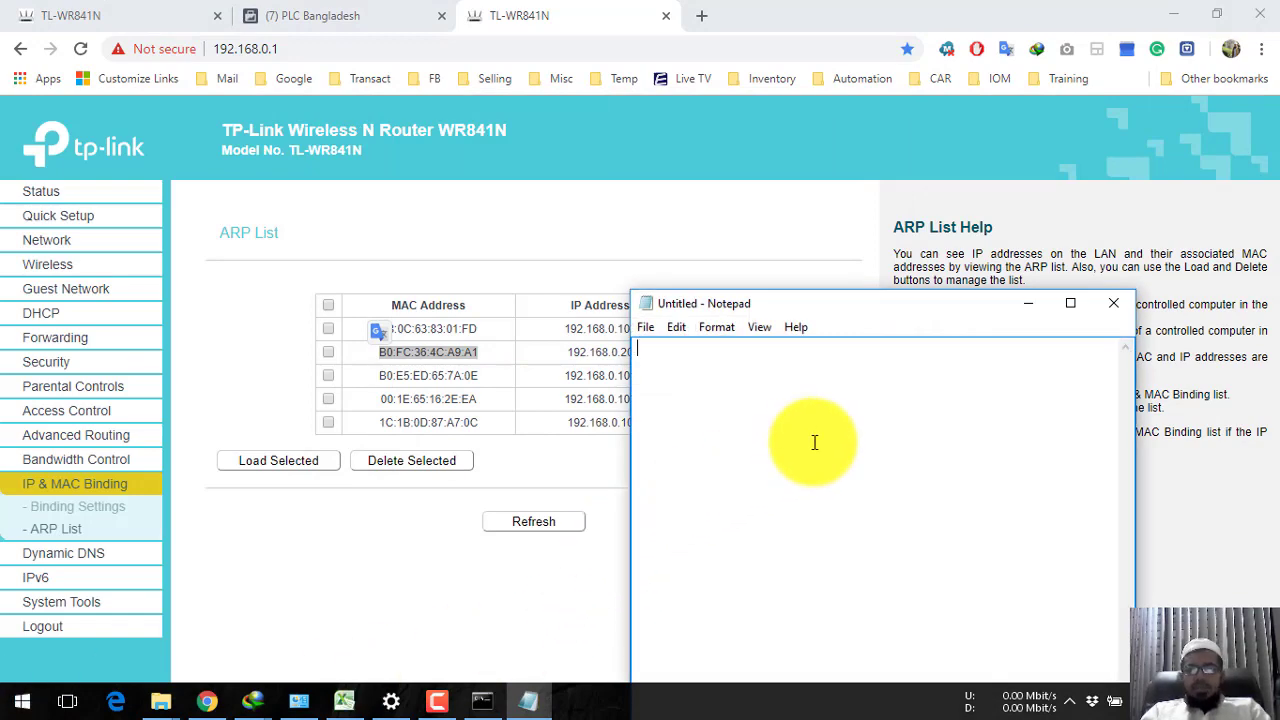
key(ctrl+v)
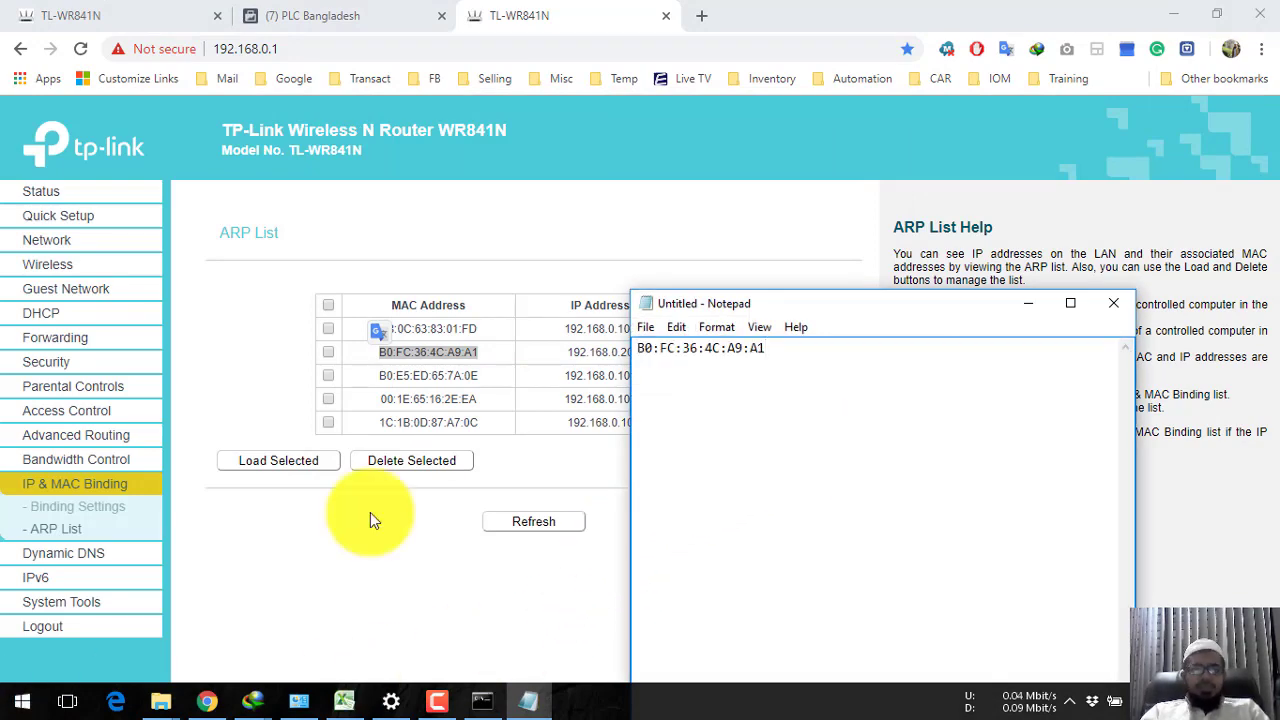
click(63, 411)
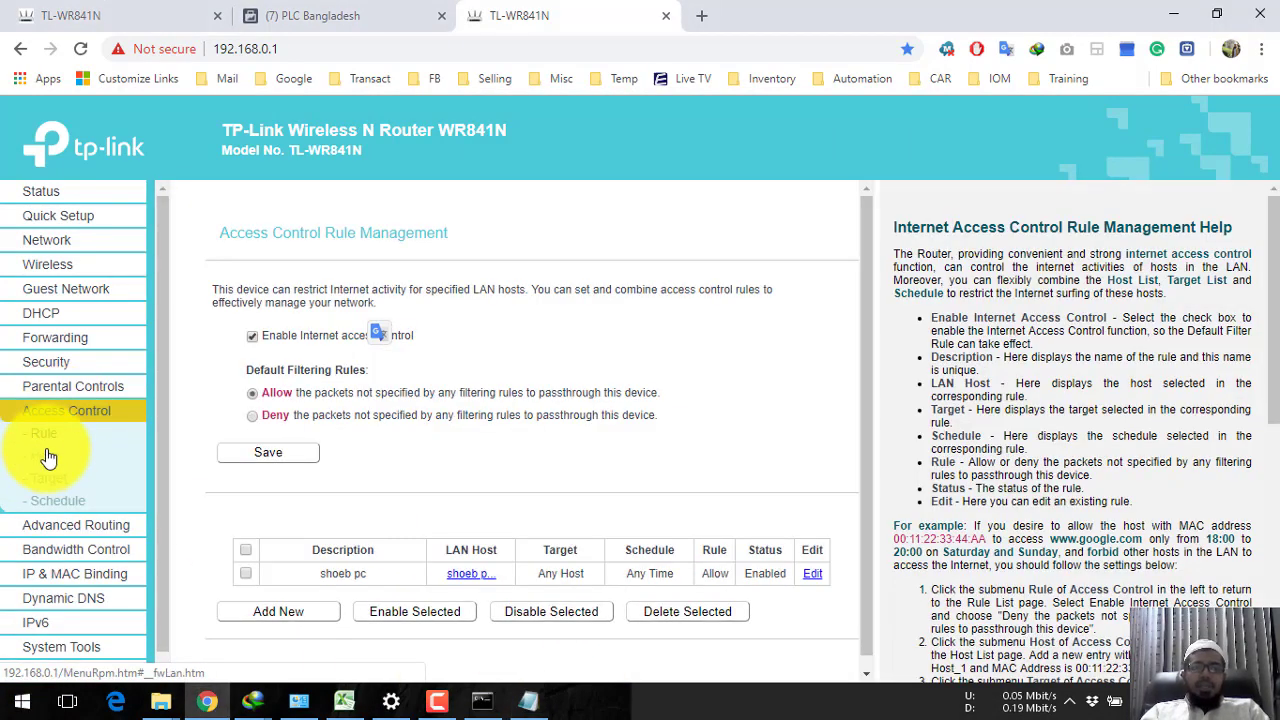
Step: Add a new MAC-address host entry with the description 'Own-PC'
click(45, 456)
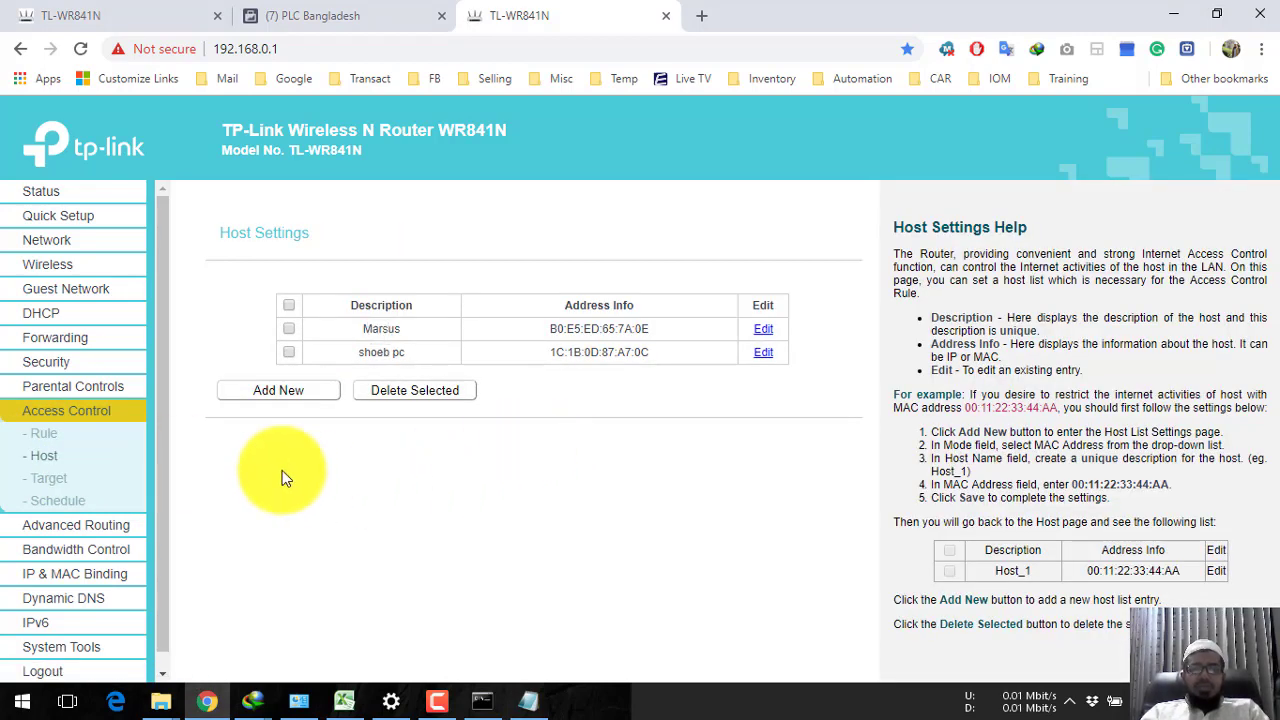
click(282, 390)
click(515, 294)
click(519, 323)
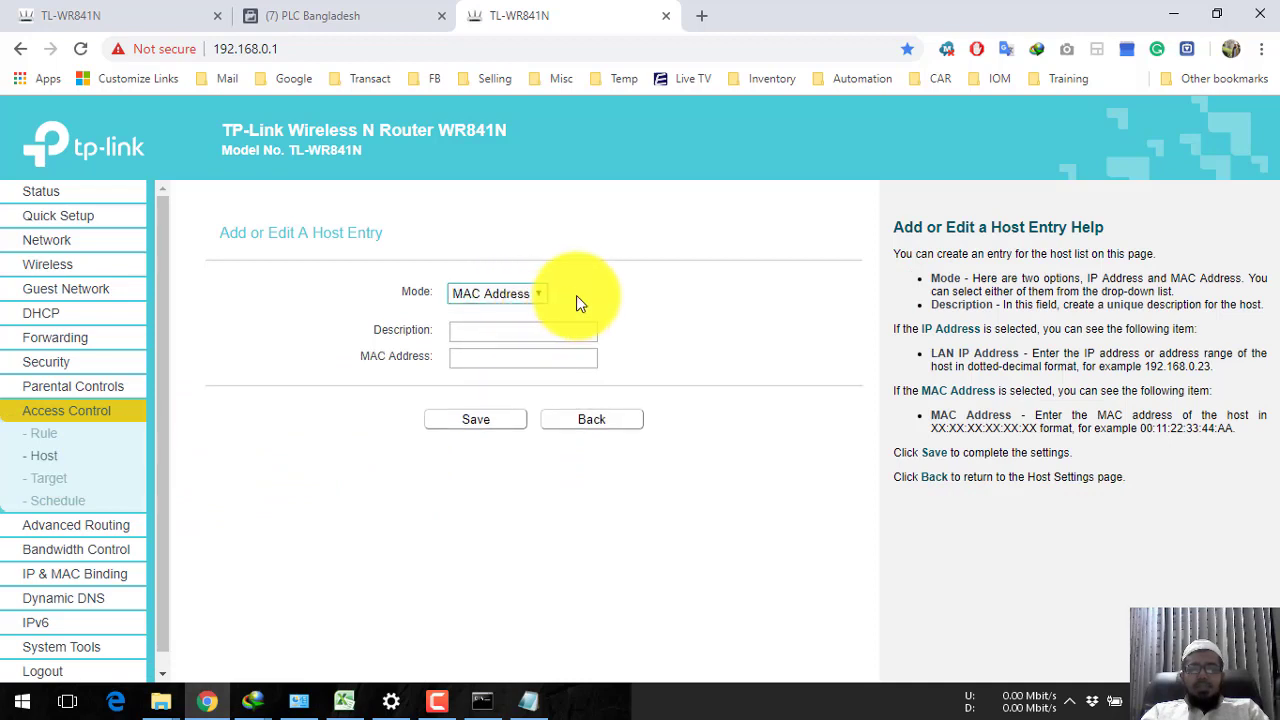
click(517, 340)
text(Ma)
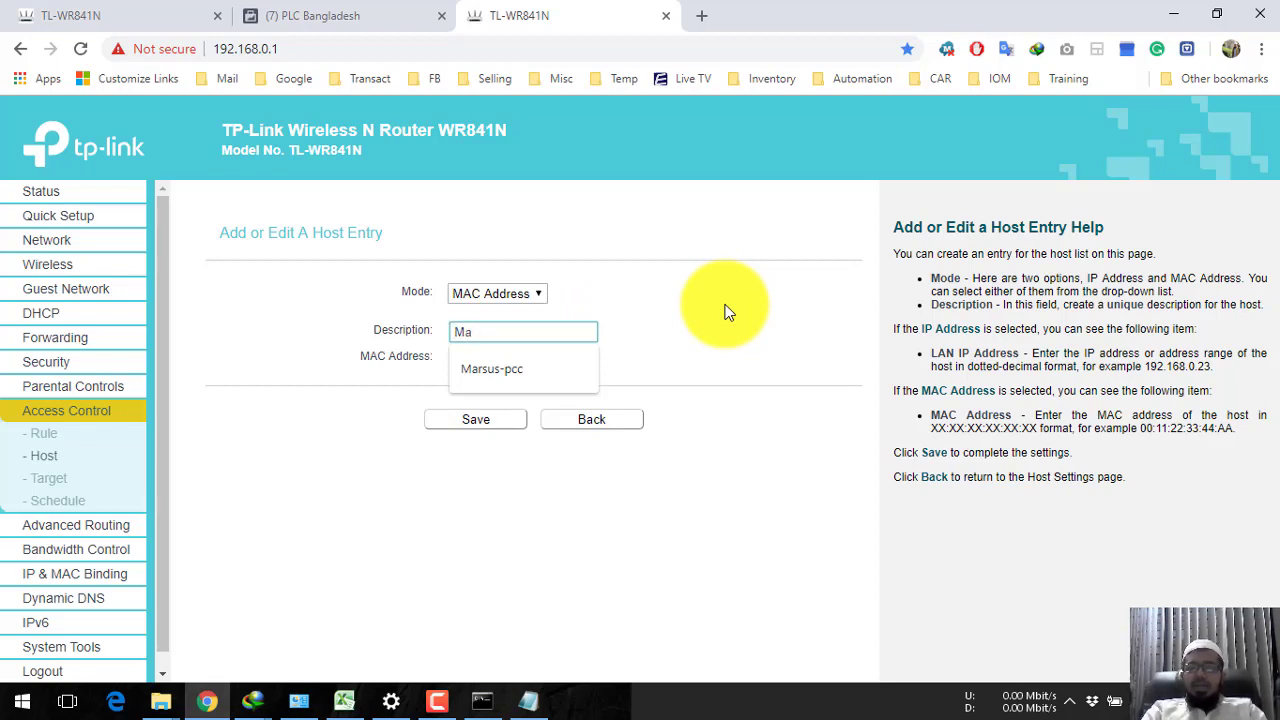
key(BackSpace)
key(BackSpace)
text(O)
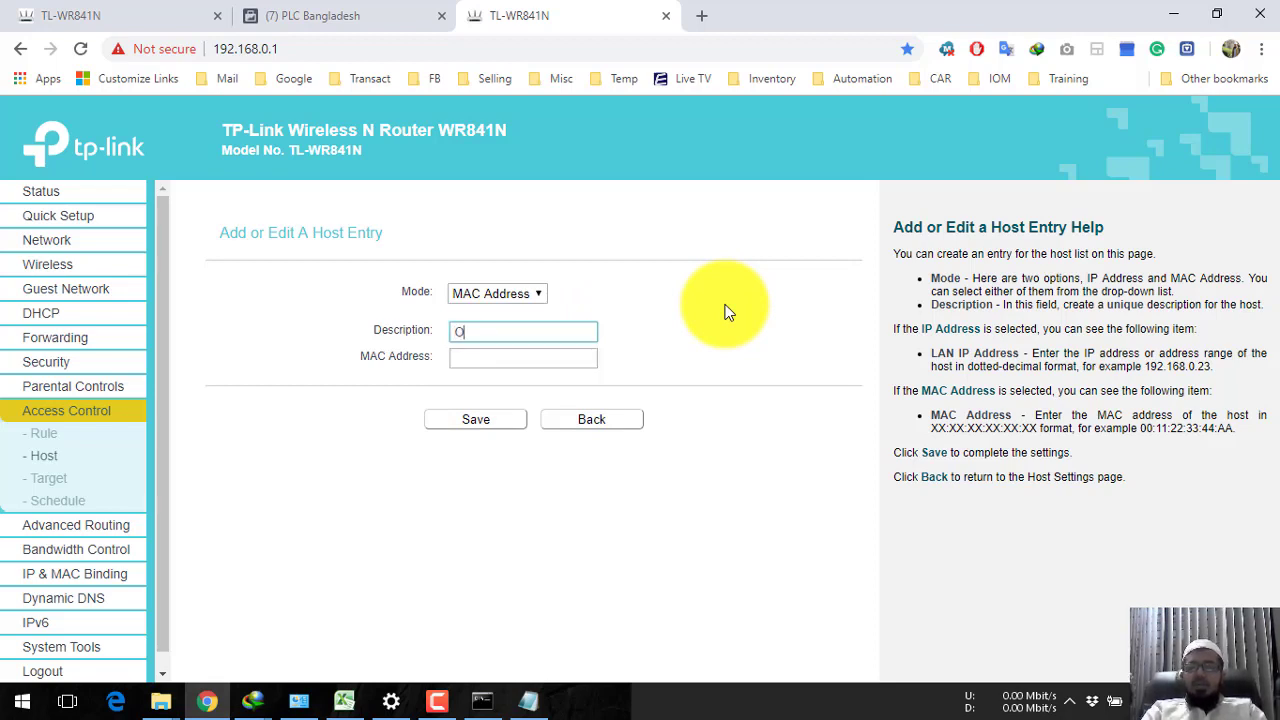
text(wn-PC)
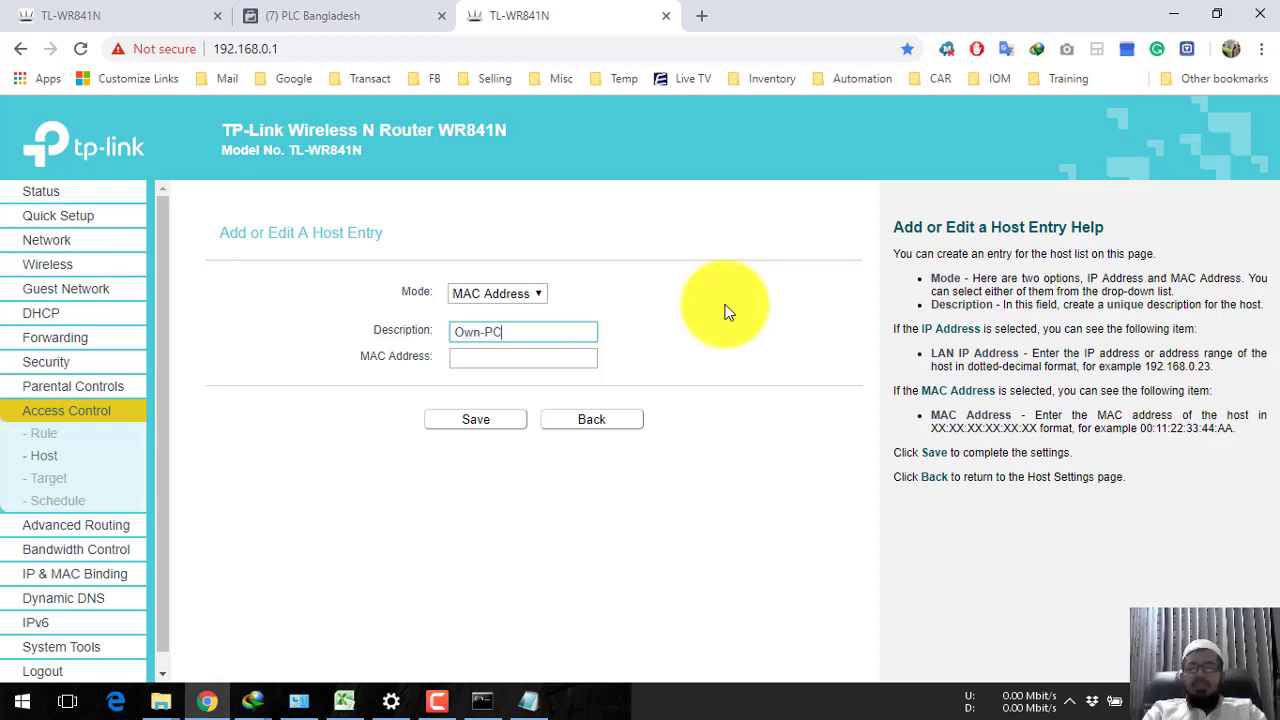
Step: Paste MAC B0:FC:36:4C:A9:A1 from Notepad into the host and save it
click(576, 358)
click(528, 700)
drag(786, 349, 436, 368)
key(ctrl+c)
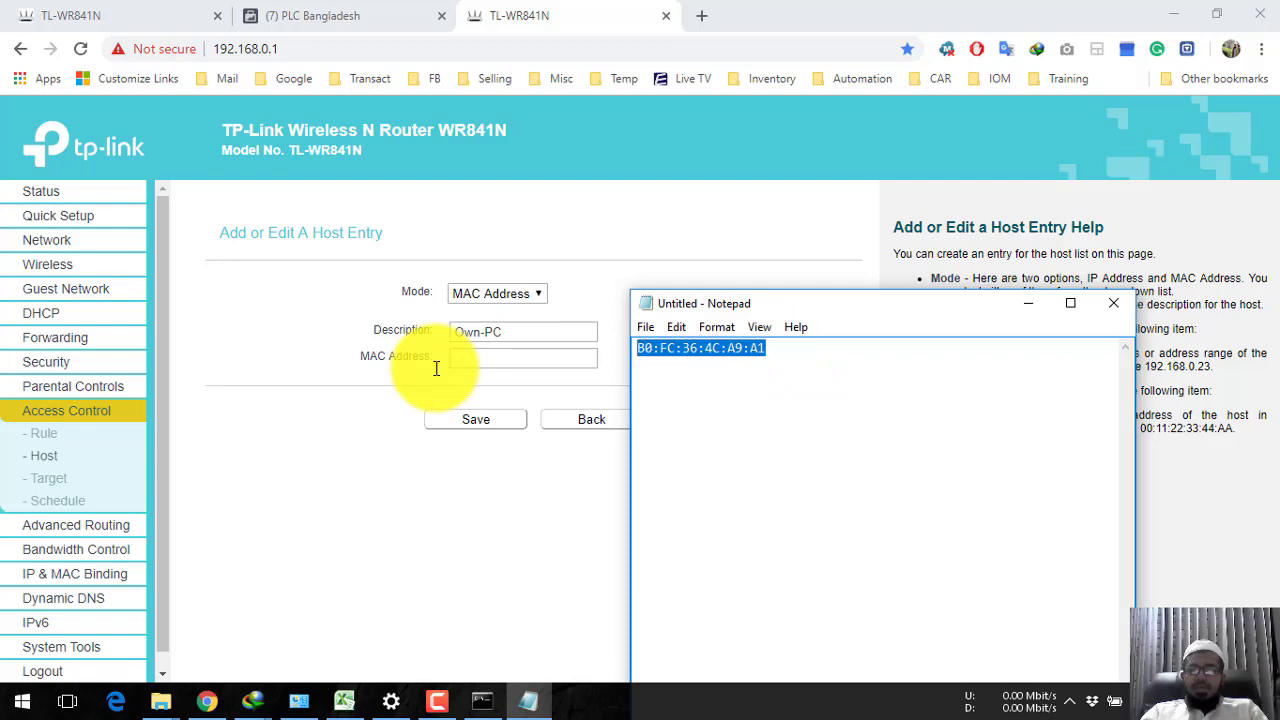
click(474, 358)
key(ctrl+v)
click(470, 424)
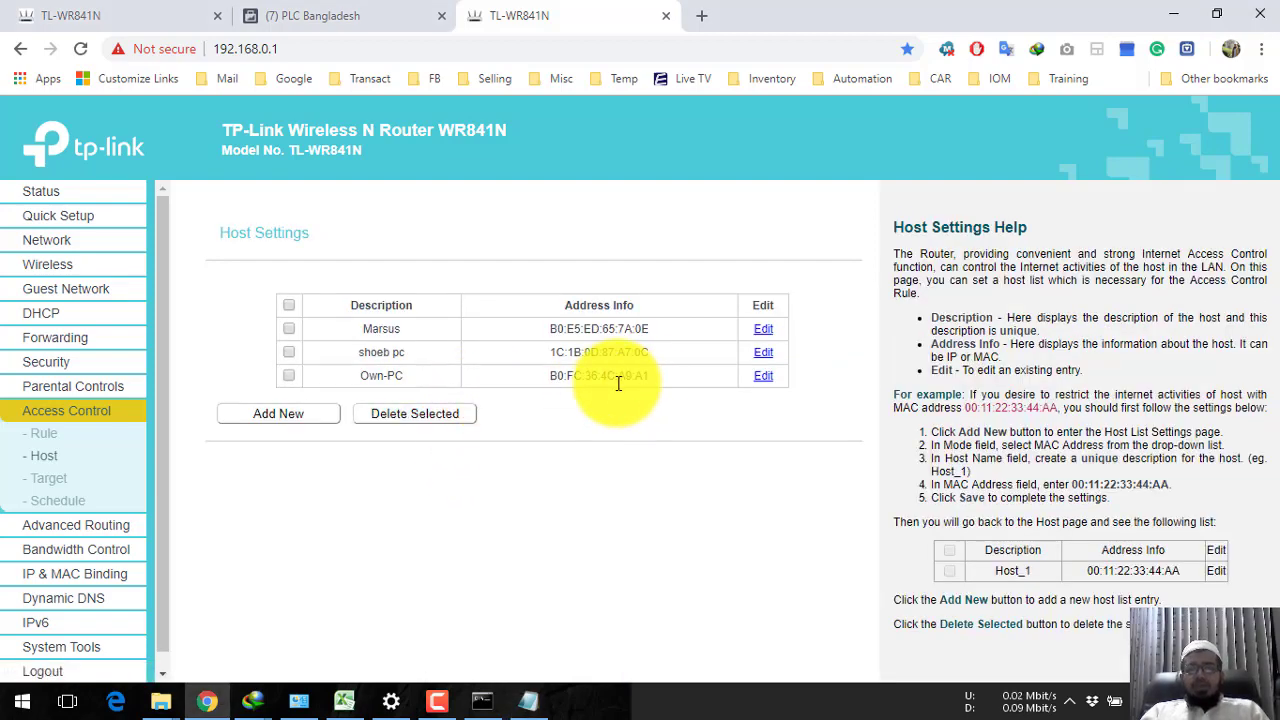
Step: Set the default filtering rule to Deny, save it, and begin a new access rule
click(55, 440)
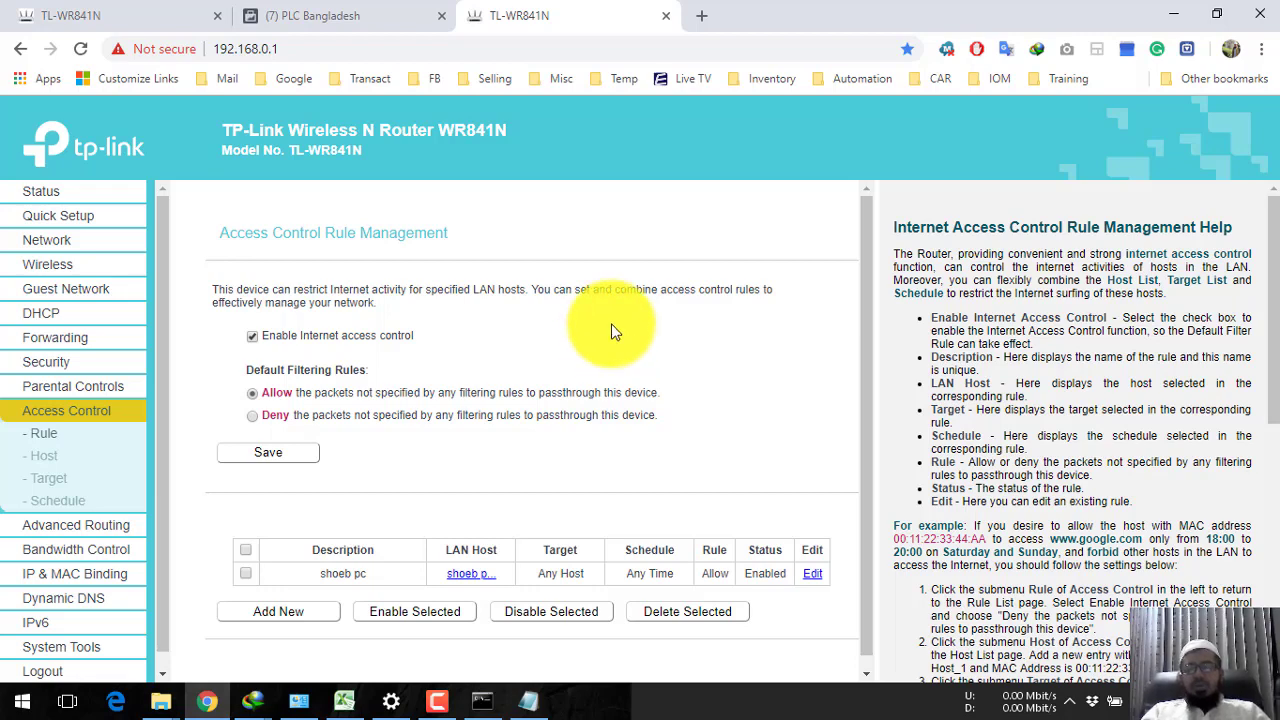
scroll(600, 330, down, 1)
drag(301, 323, 426, 330)
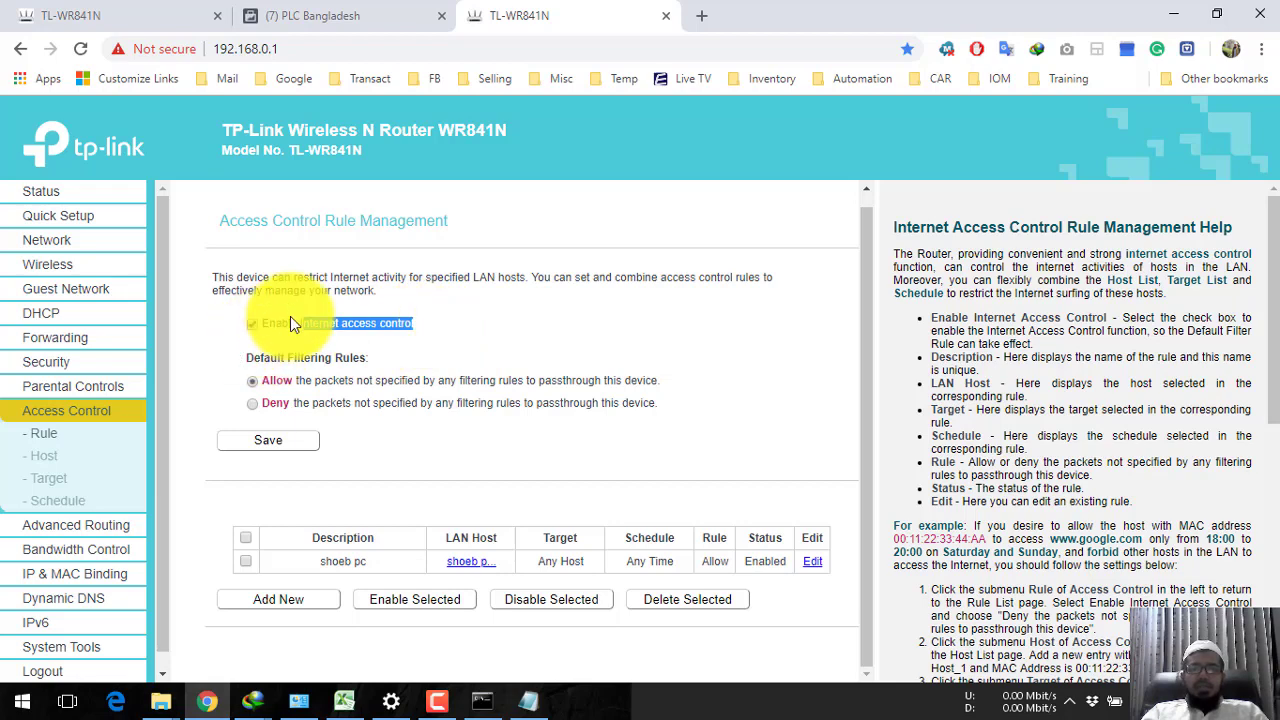
click(252, 403)
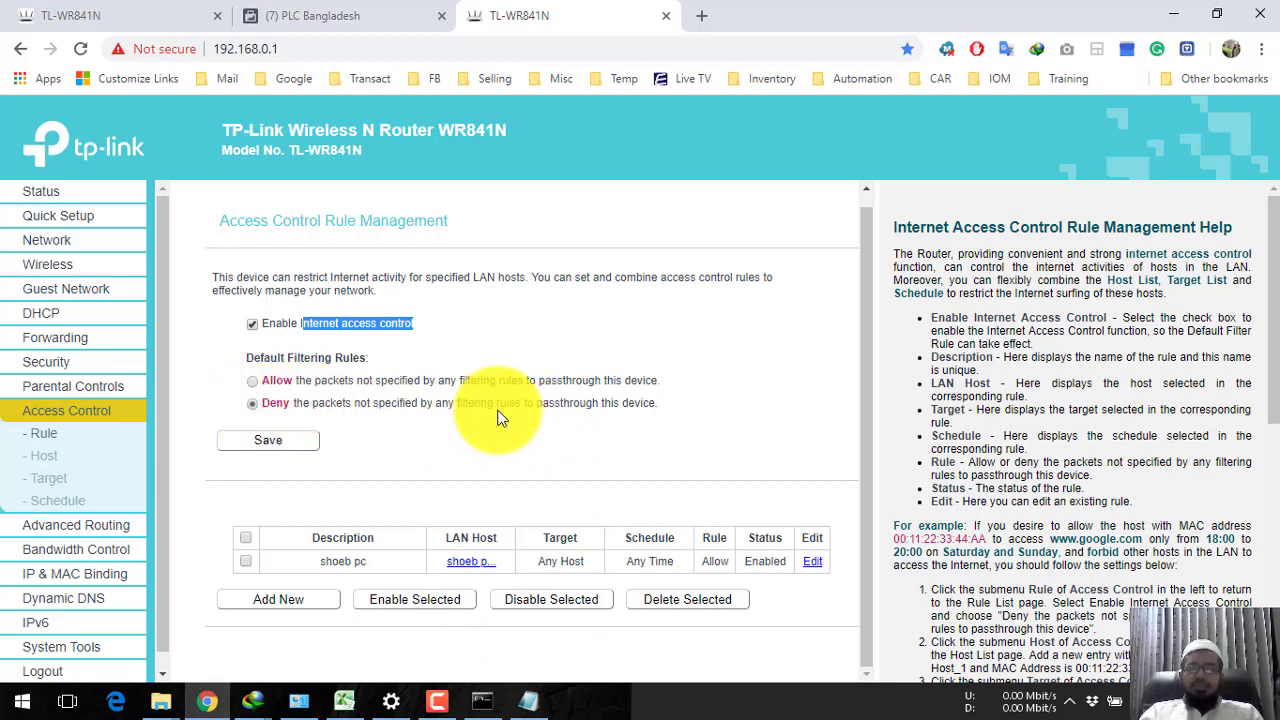
click(293, 441)
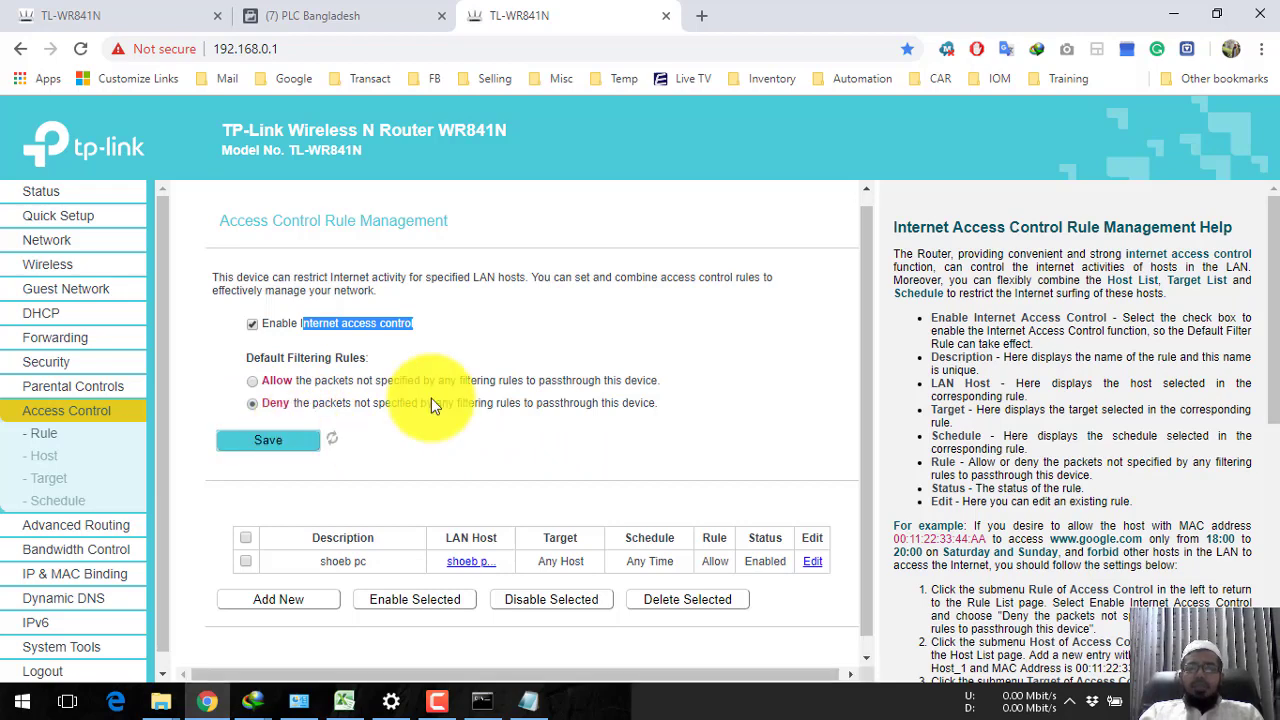
click(294, 600)
click(571, 294)
text(Own PC)
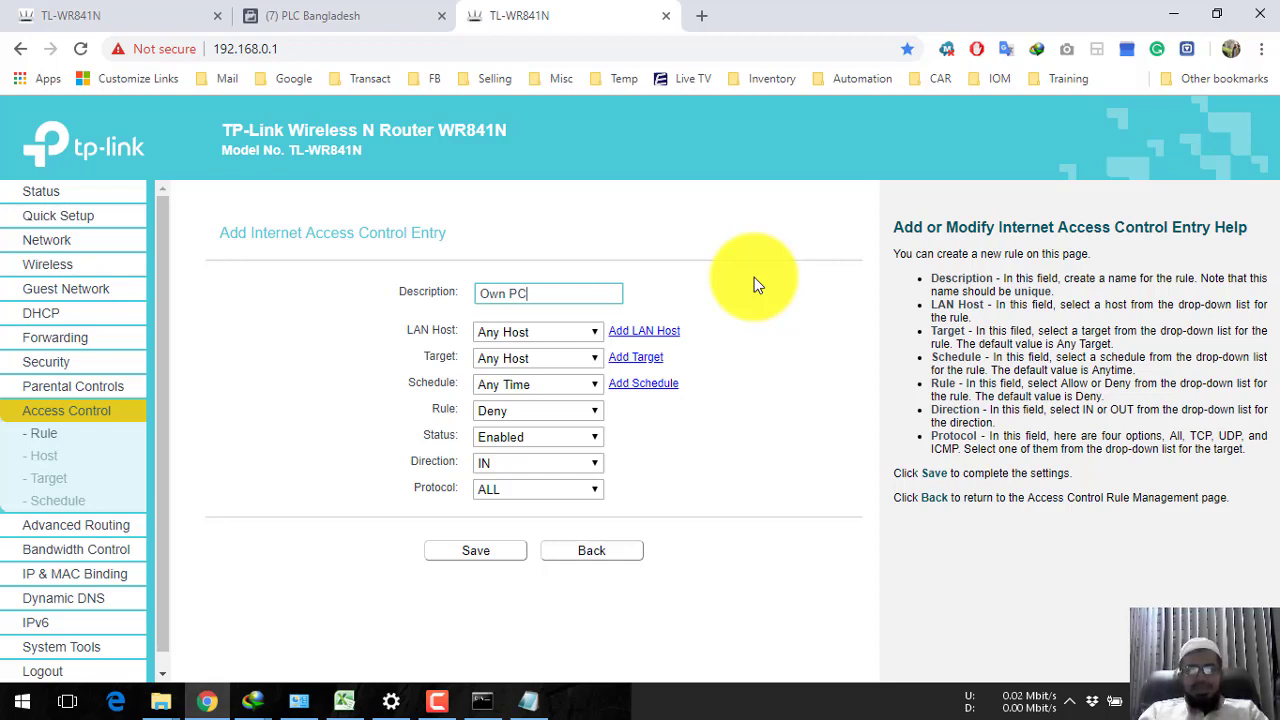
Step: Give the Own PC rule host Own-PC, target Any Host and schedule Children-Time
click(592, 330)
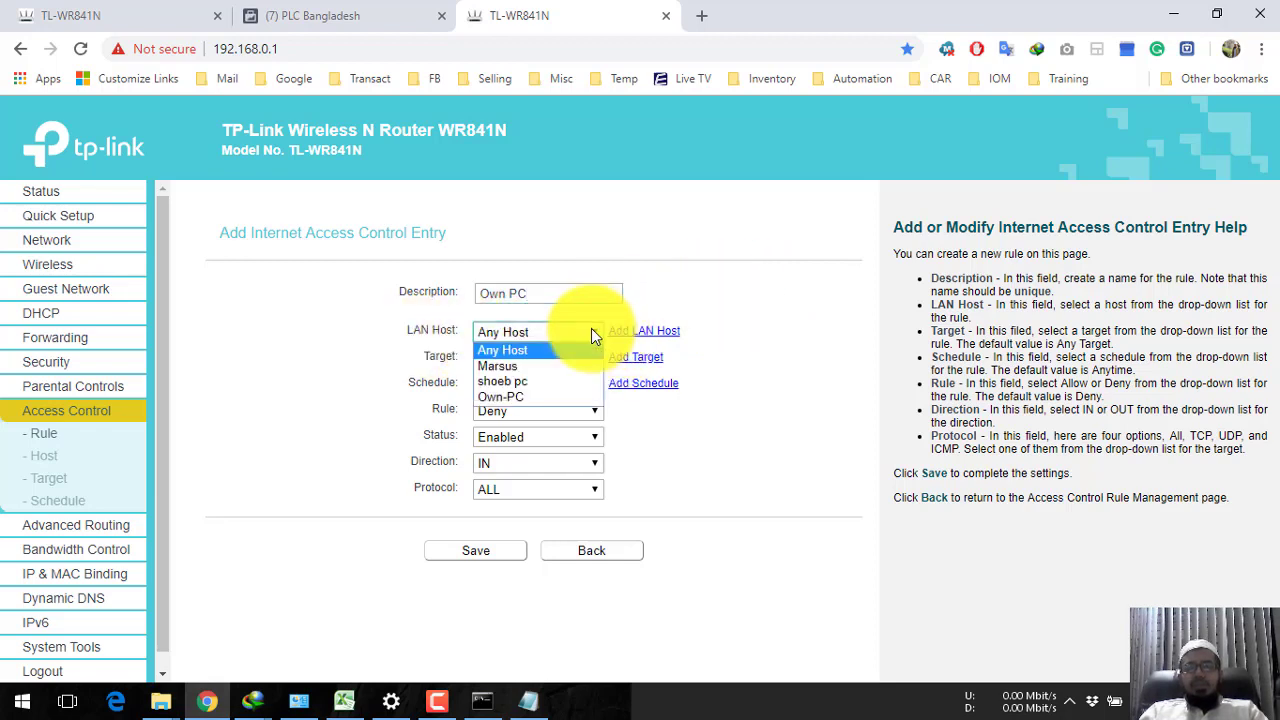
click(561, 396)
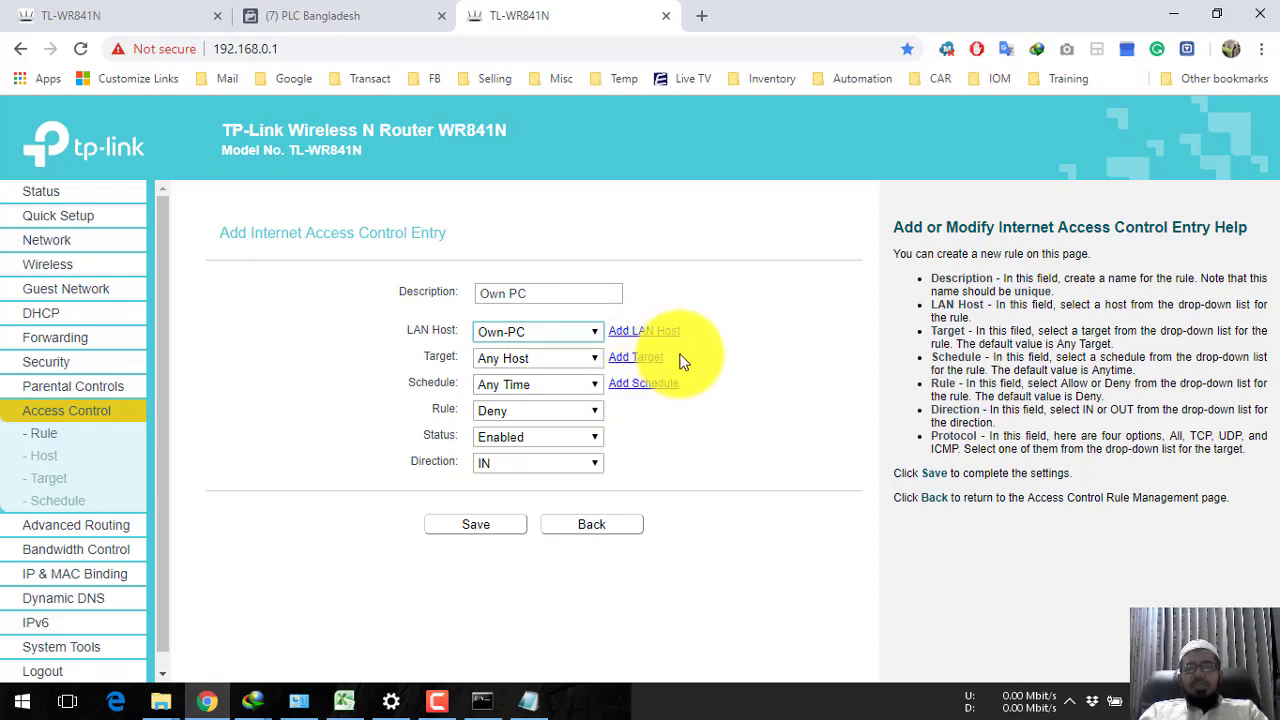
click(591, 363)
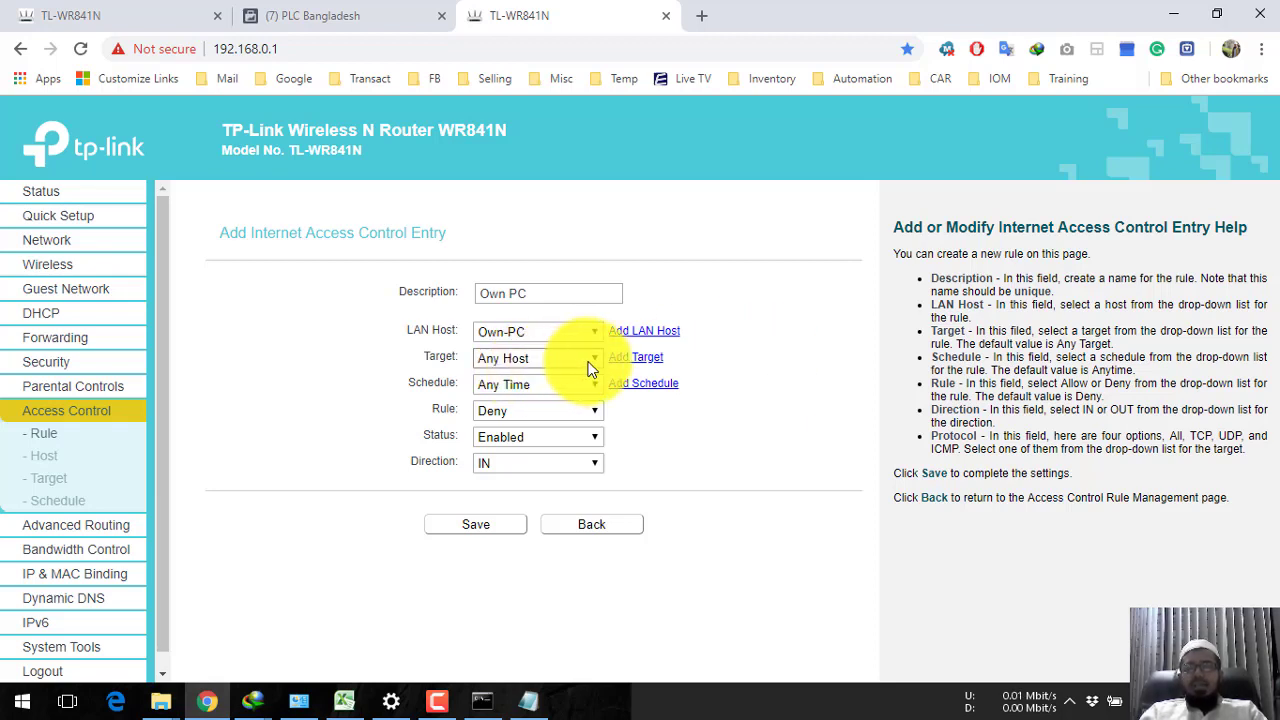
click(592, 383)
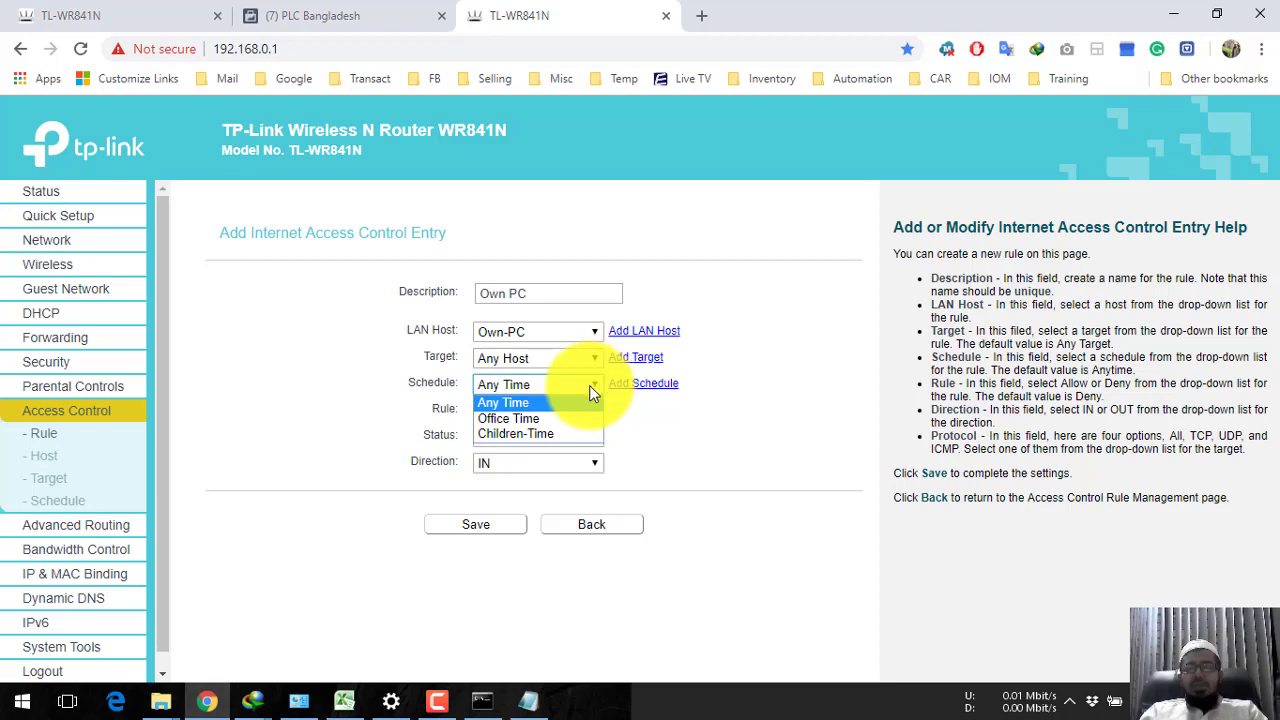
click(548, 434)
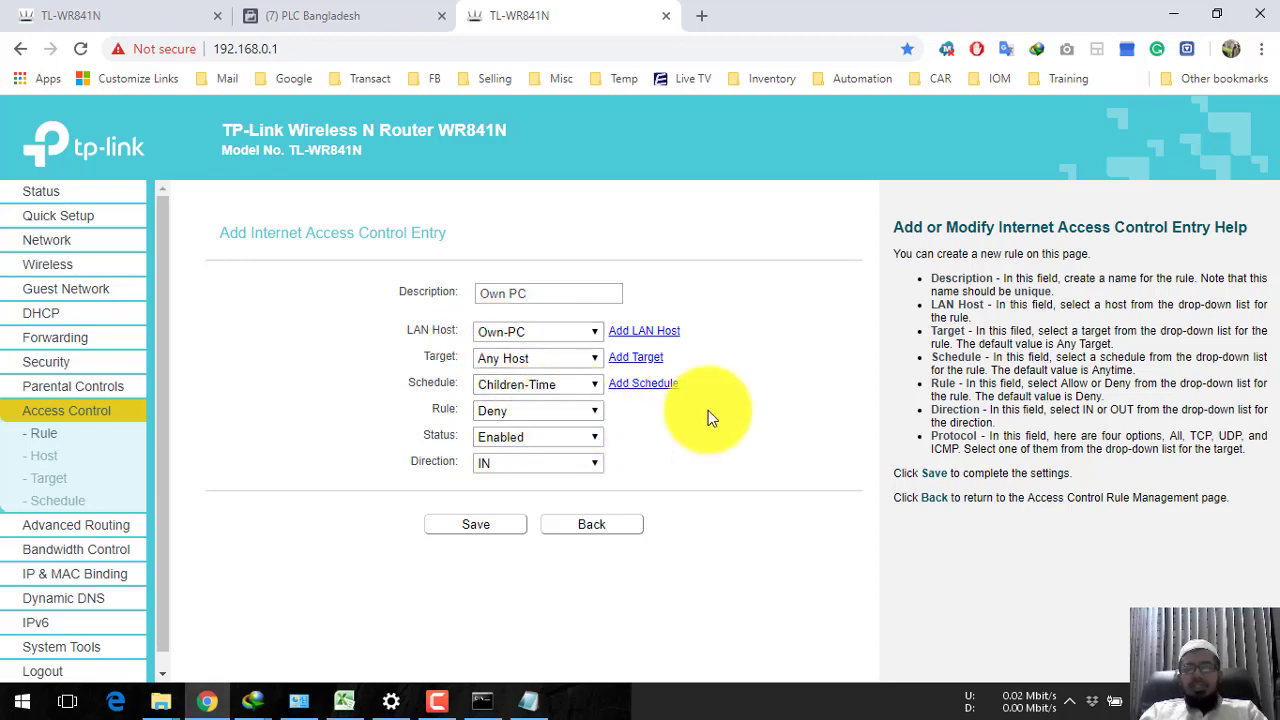
Step: Set the rule to Allow with direction OUT and save it
click(560, 413)
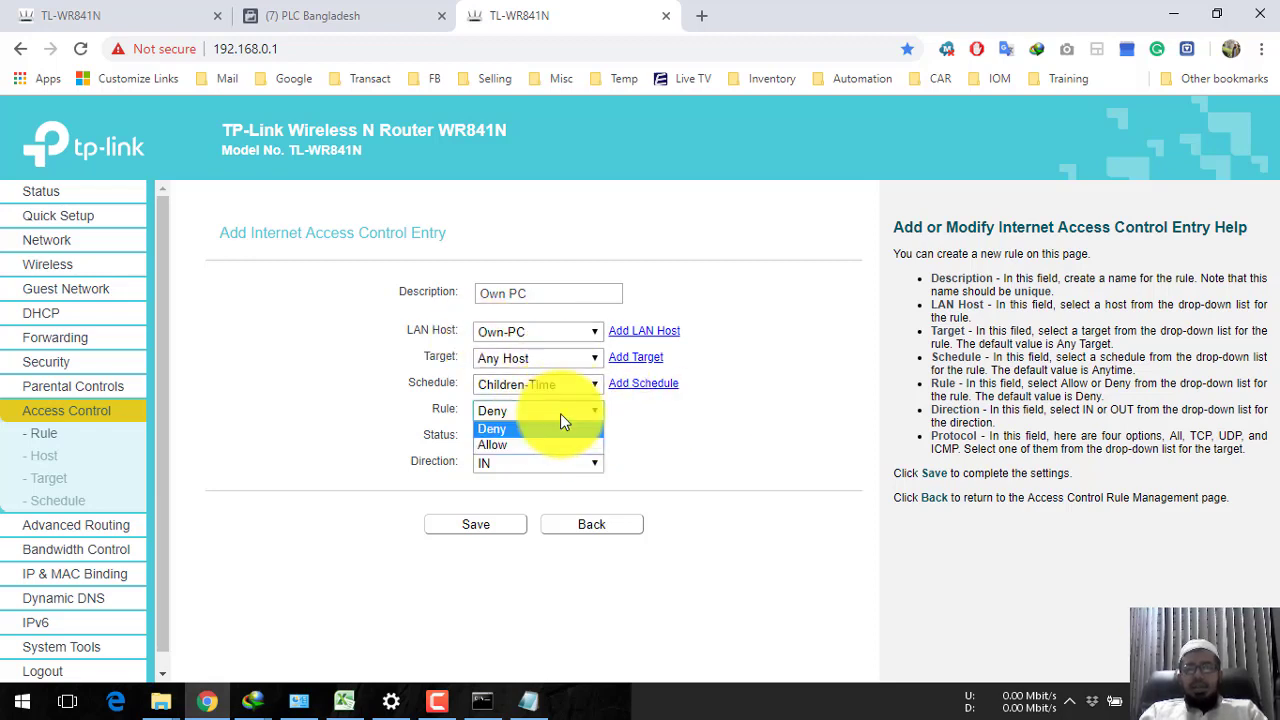
click(552, 443)
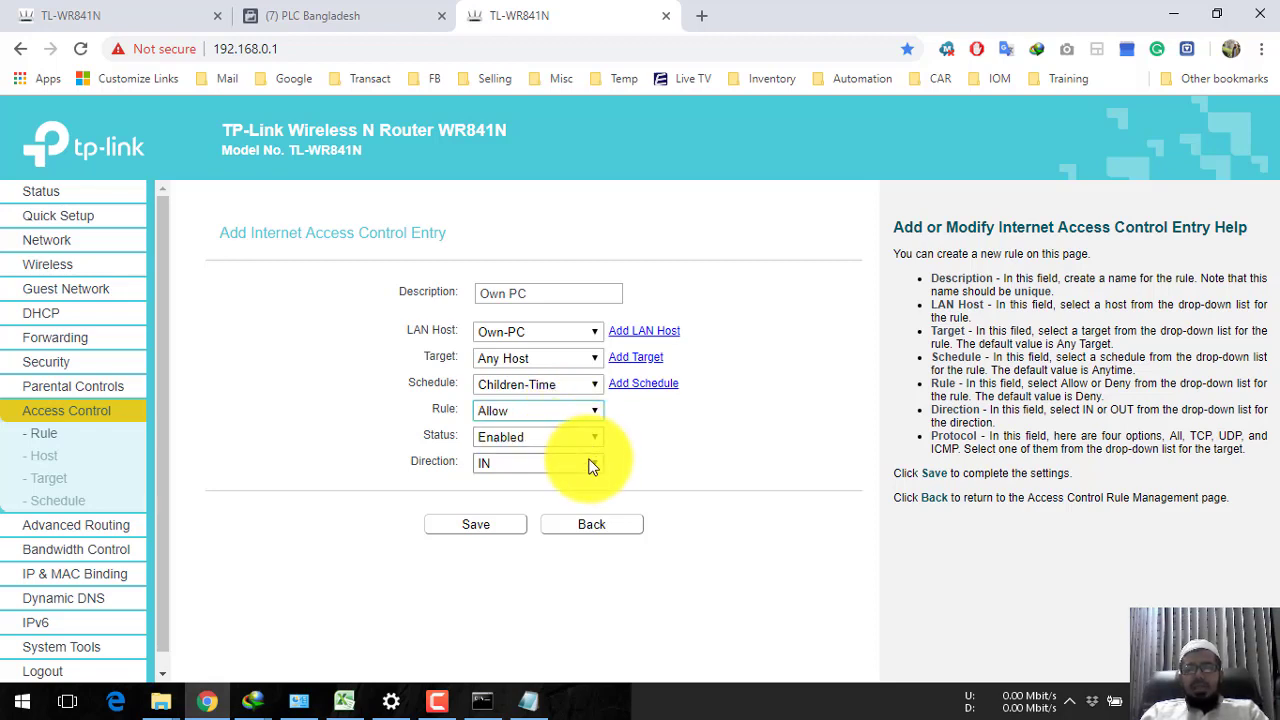
click(585, 464)
click(568, 495)
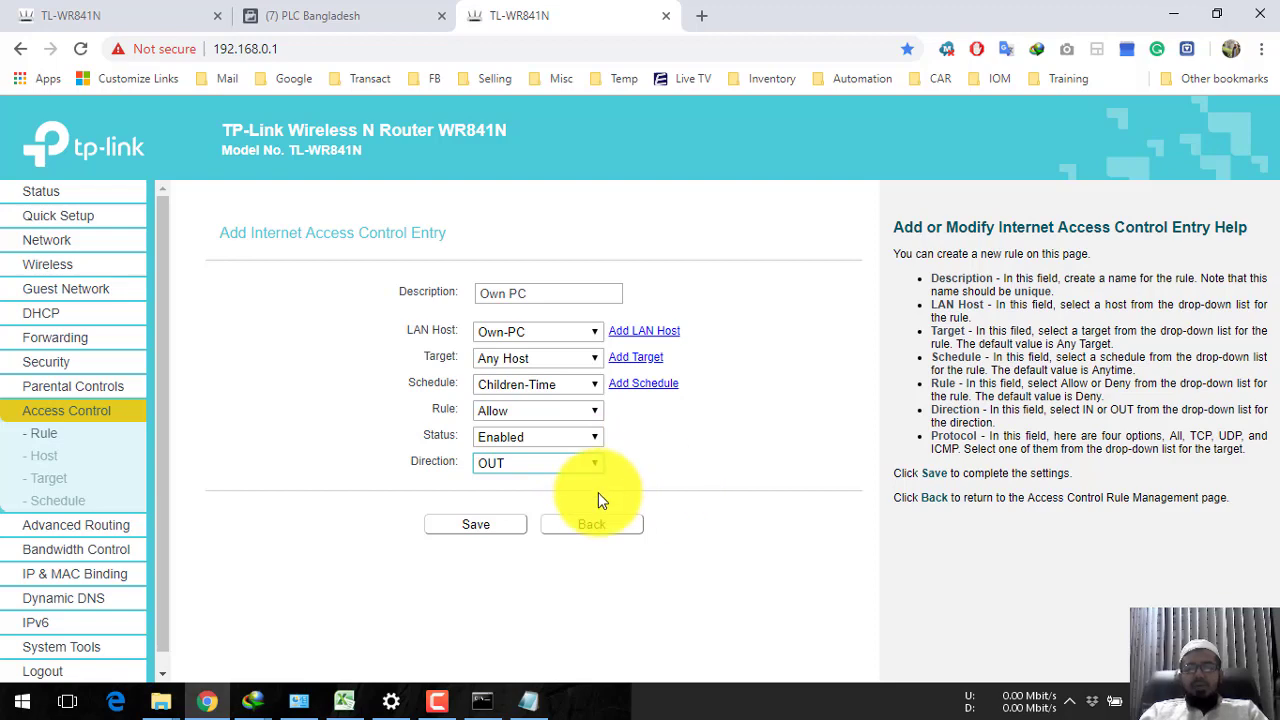
click(479, 532)
scroll(591, 358, down, 1)
scroll(591, 362, up, 1)
scroll(591, 362, down, 1)
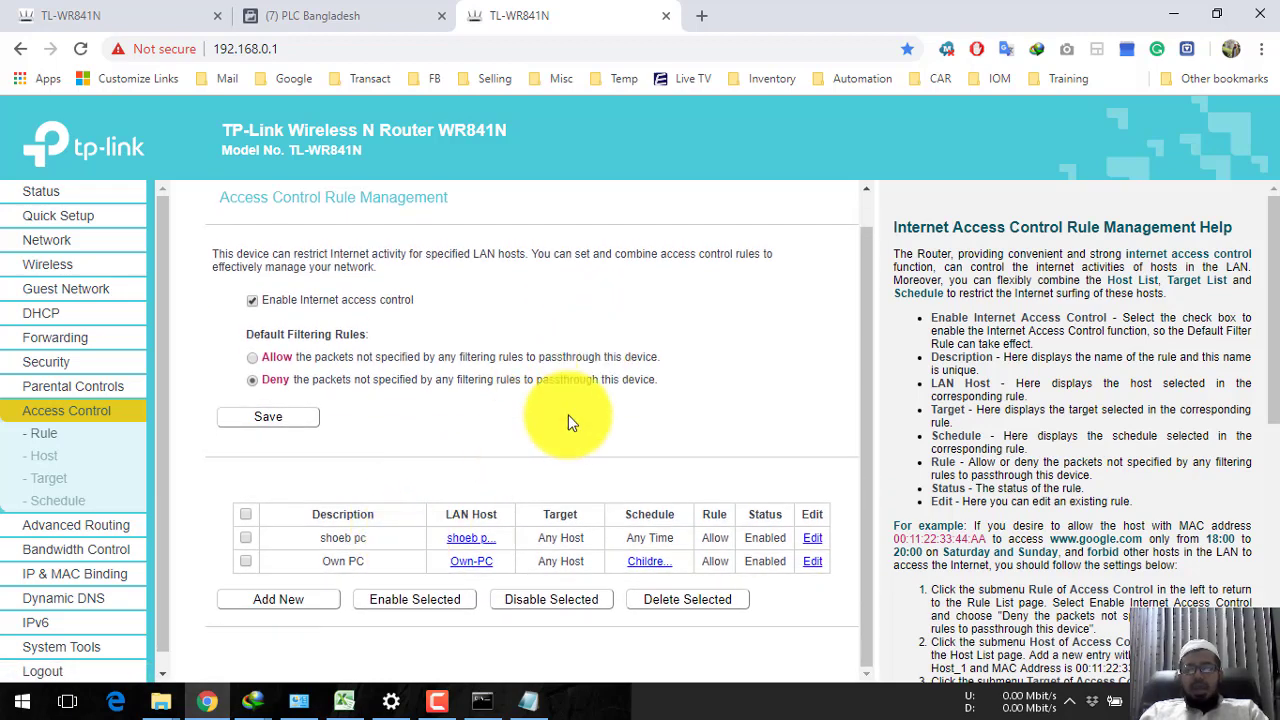
Step: Load youtube.com in a new Chrome tab, then return to the router's Access Control rule list
triple_click(330, 561)
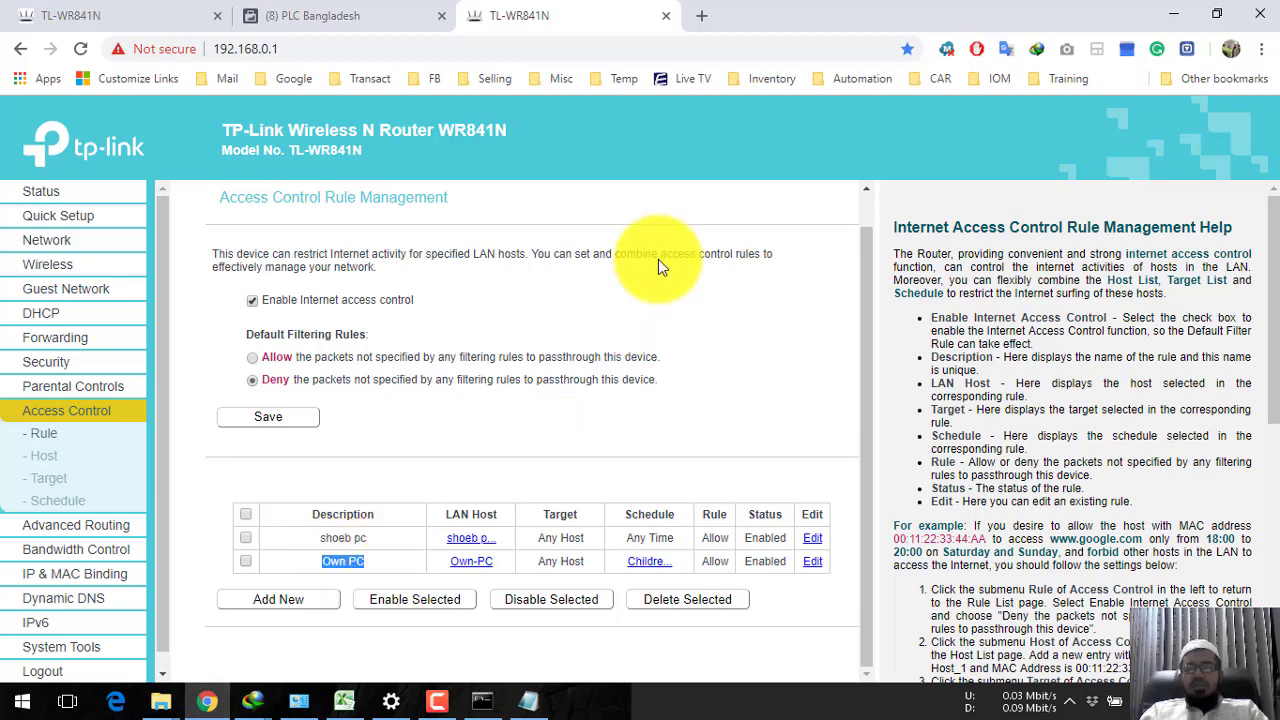
click(702, 16)
text(y)
key(Return)
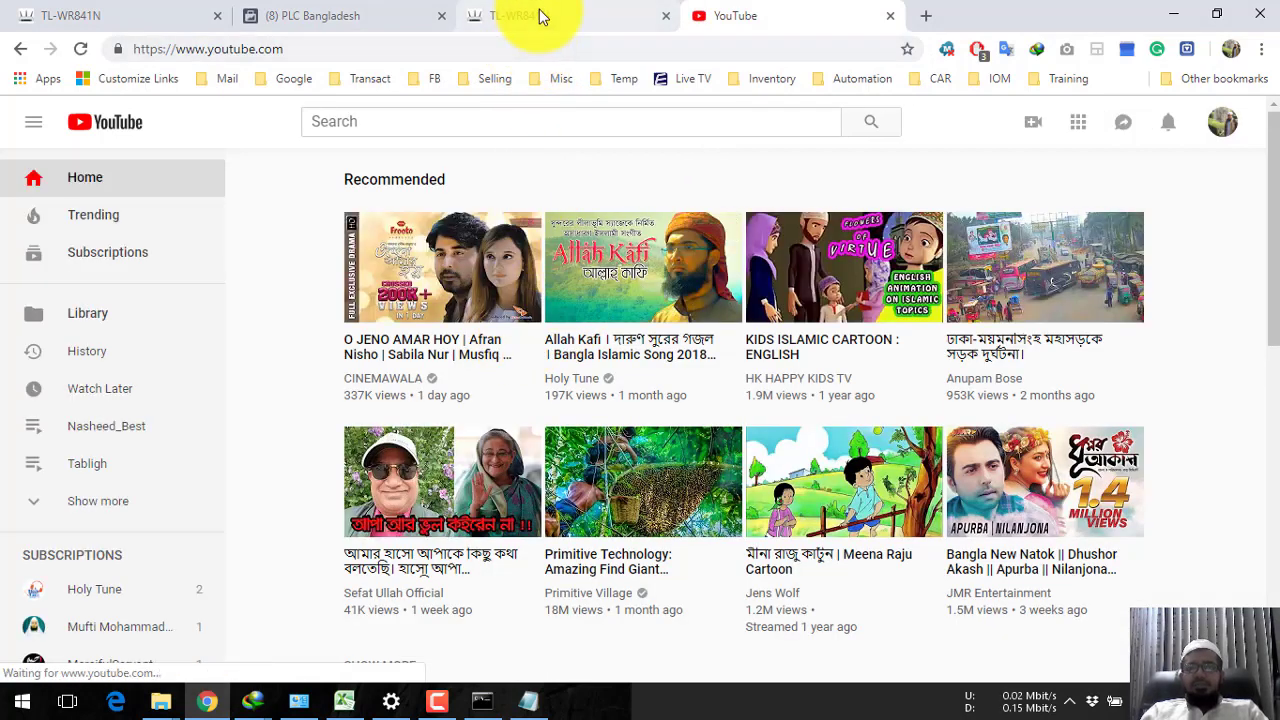
click(540, 14)
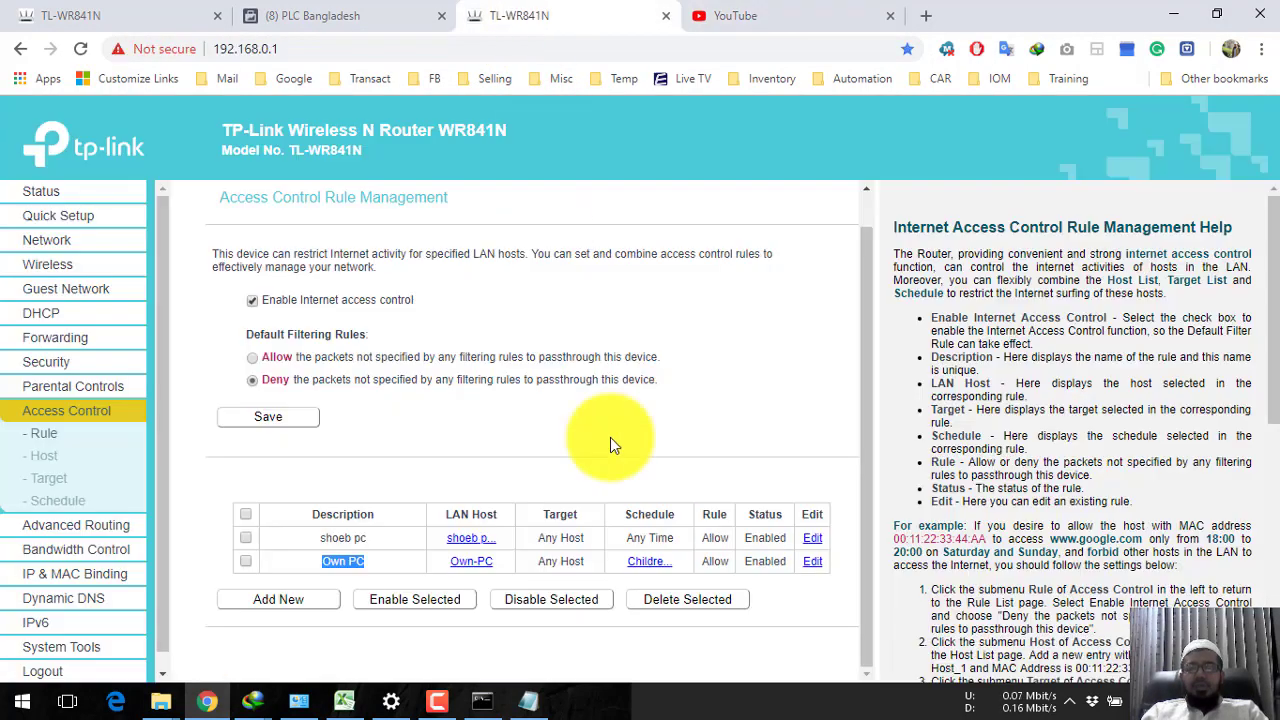
click(806, 638)
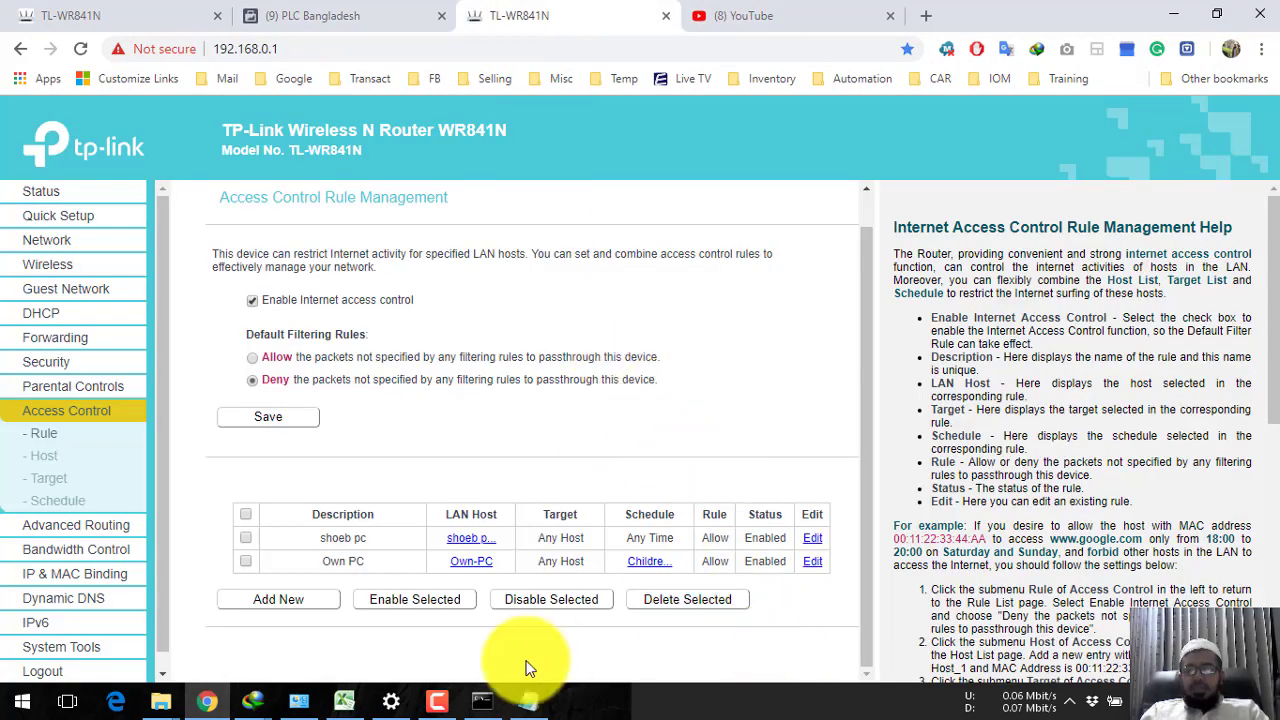
Step: Edit the Children-Time schedule, fill 13:30–24:00 in the grid, then clear all hours
click(62, 508)
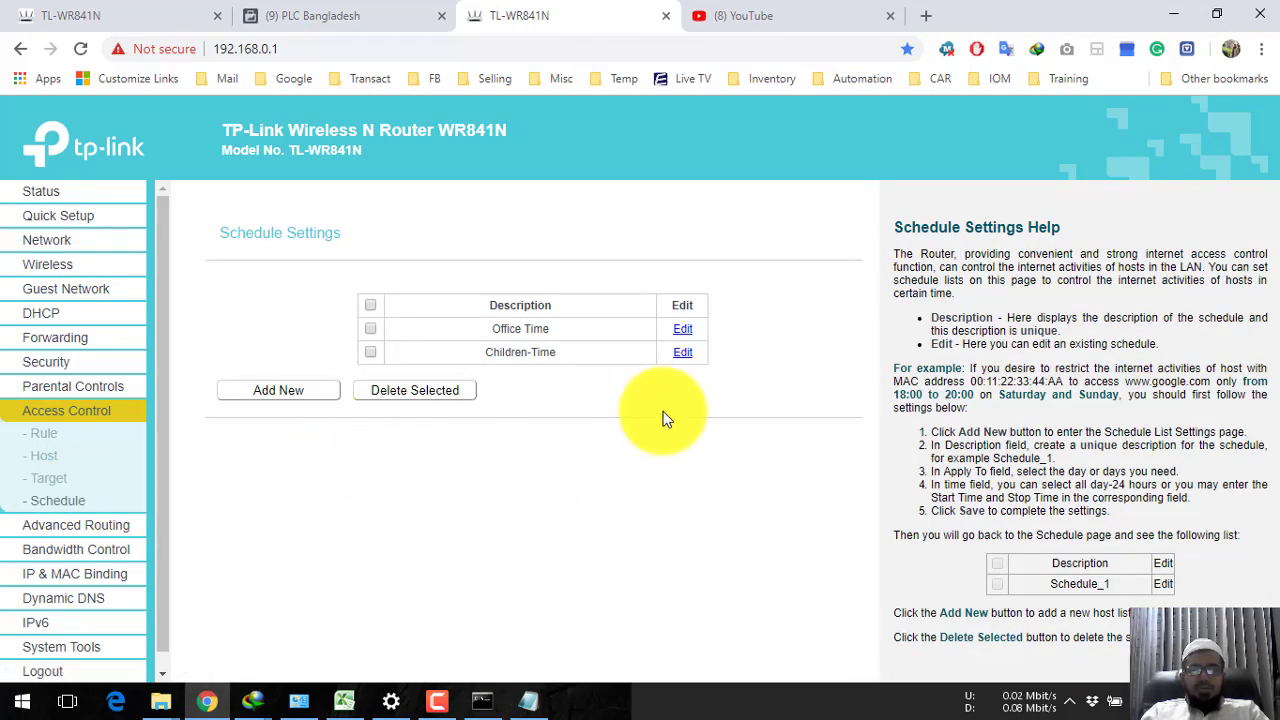
click(683, 354)
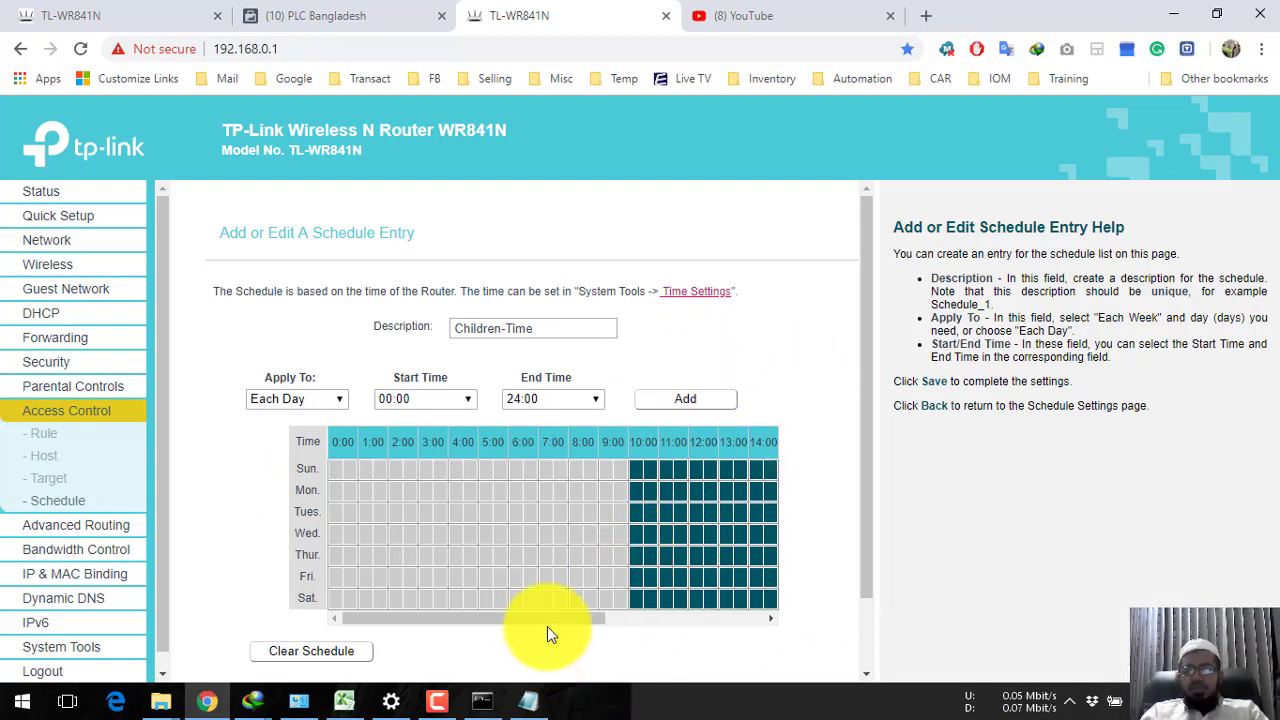
drag(547, 620, 686, 629)
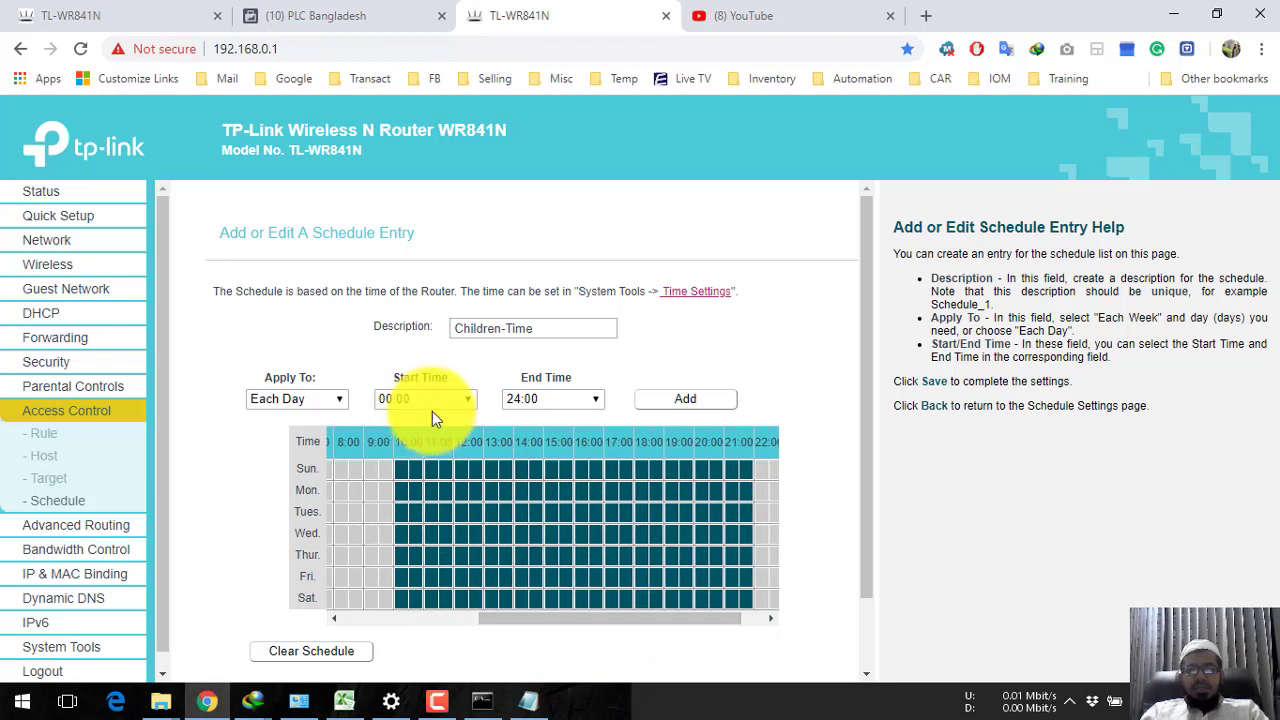
click(463, 398)
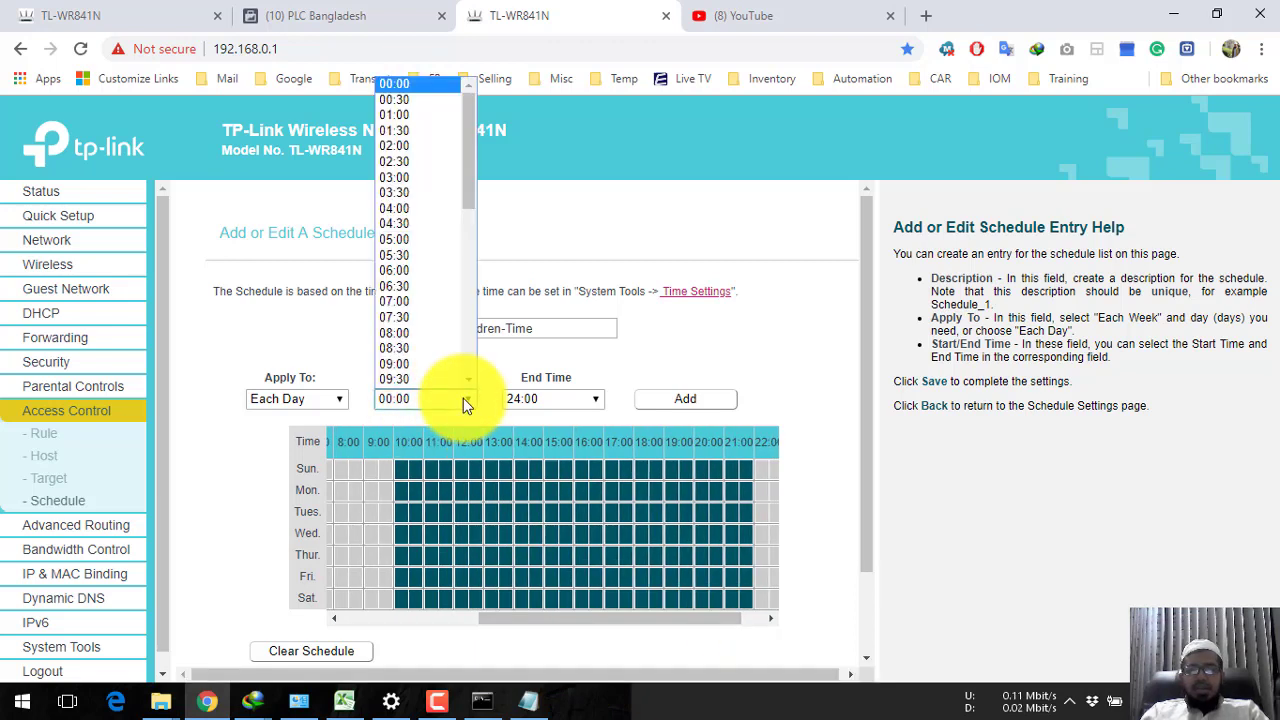
scroll(422, 250, down, 2)
scroll(422, 256, down, 2)
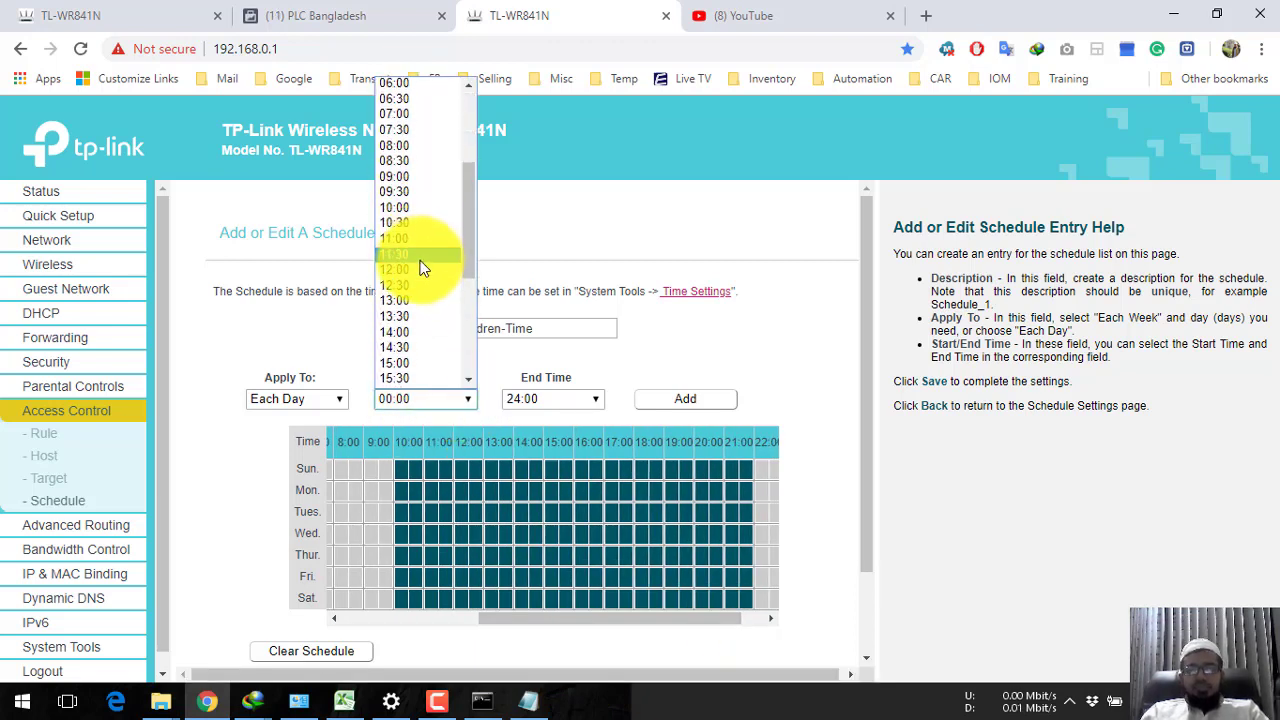
click(407, 314)
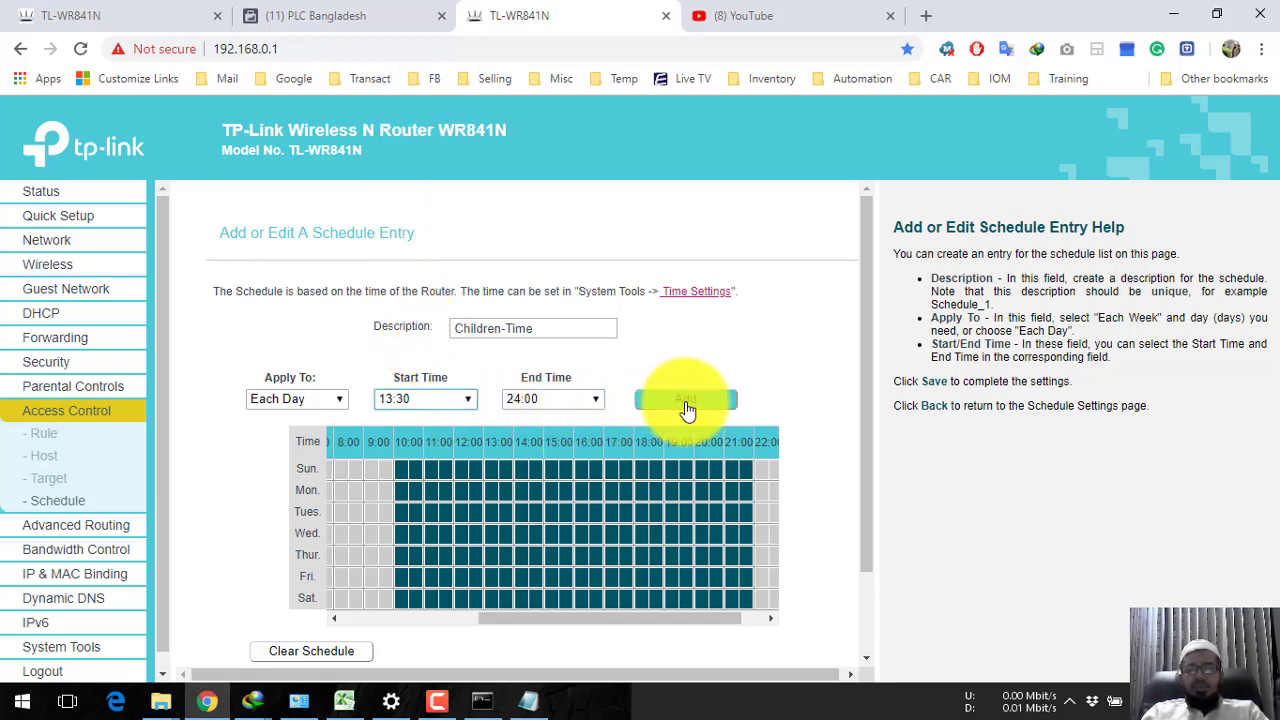
click(687, 410)
scroll(738, 418, down, 1)
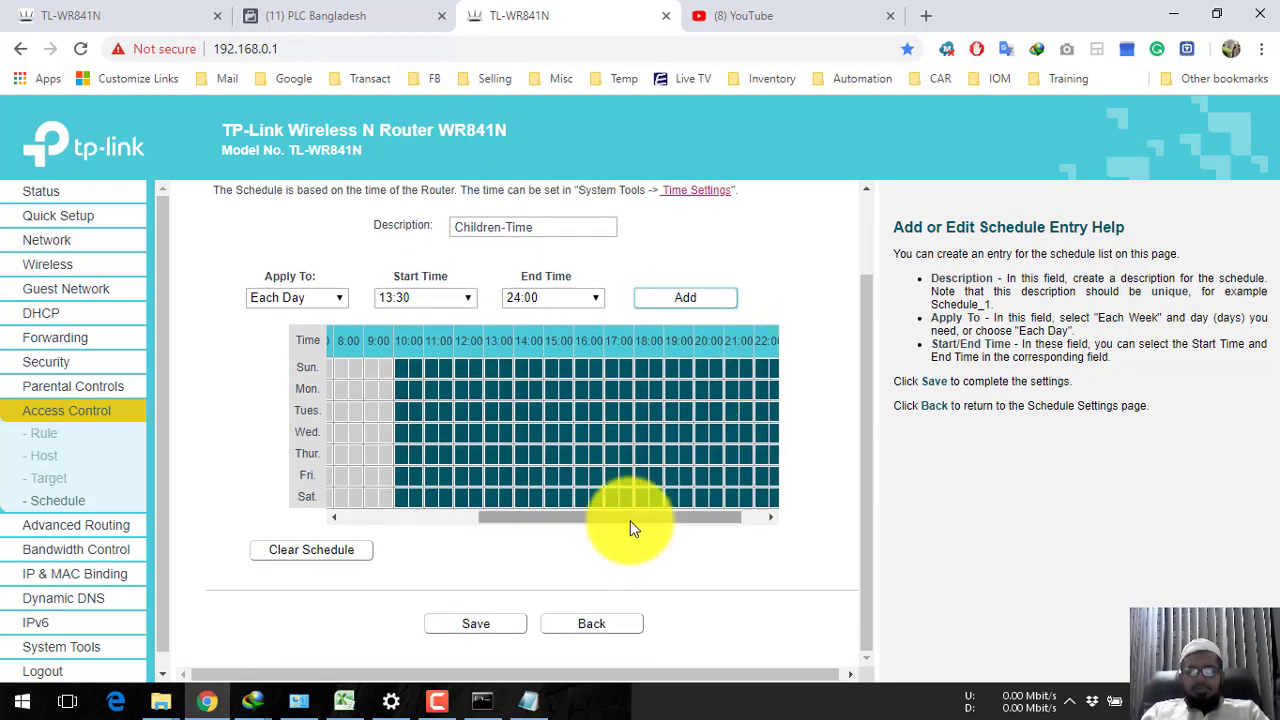
drag(632, 527, 463, 518)
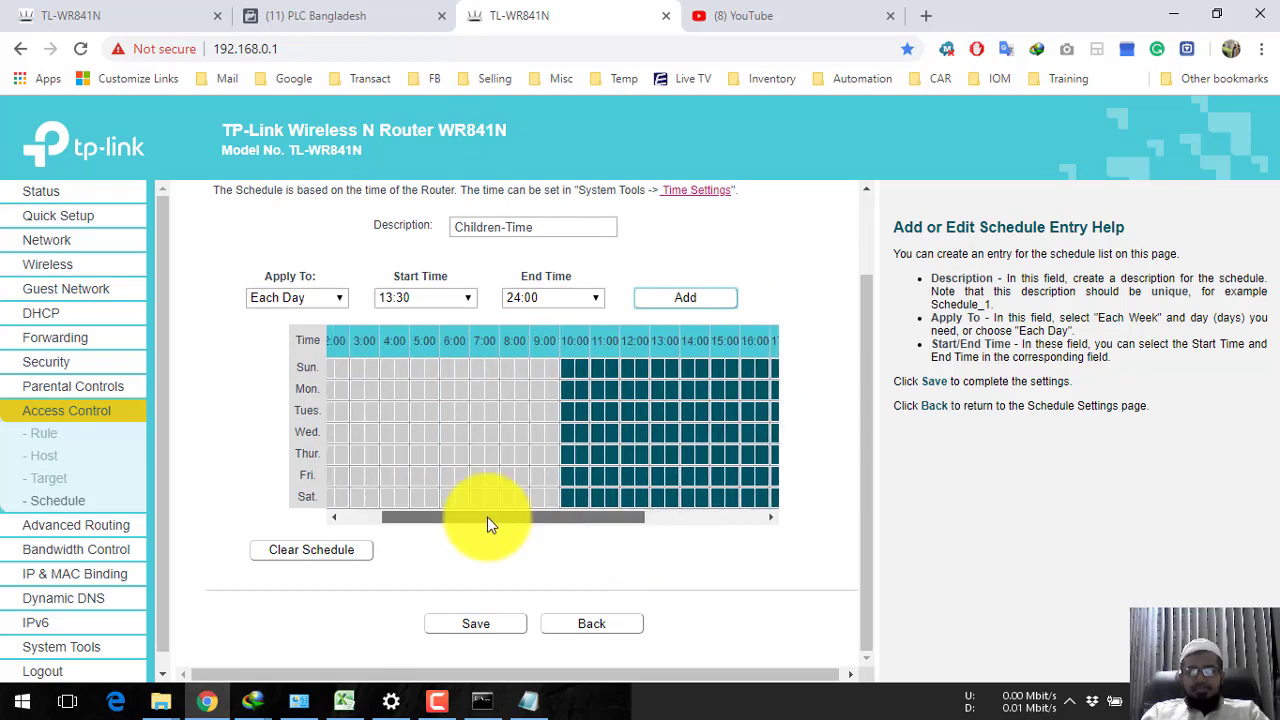
click(358, 556)
Step: Fill the Children-Time grid with 13:00–21:00 for each day
scroll(518, 405, up, 1)
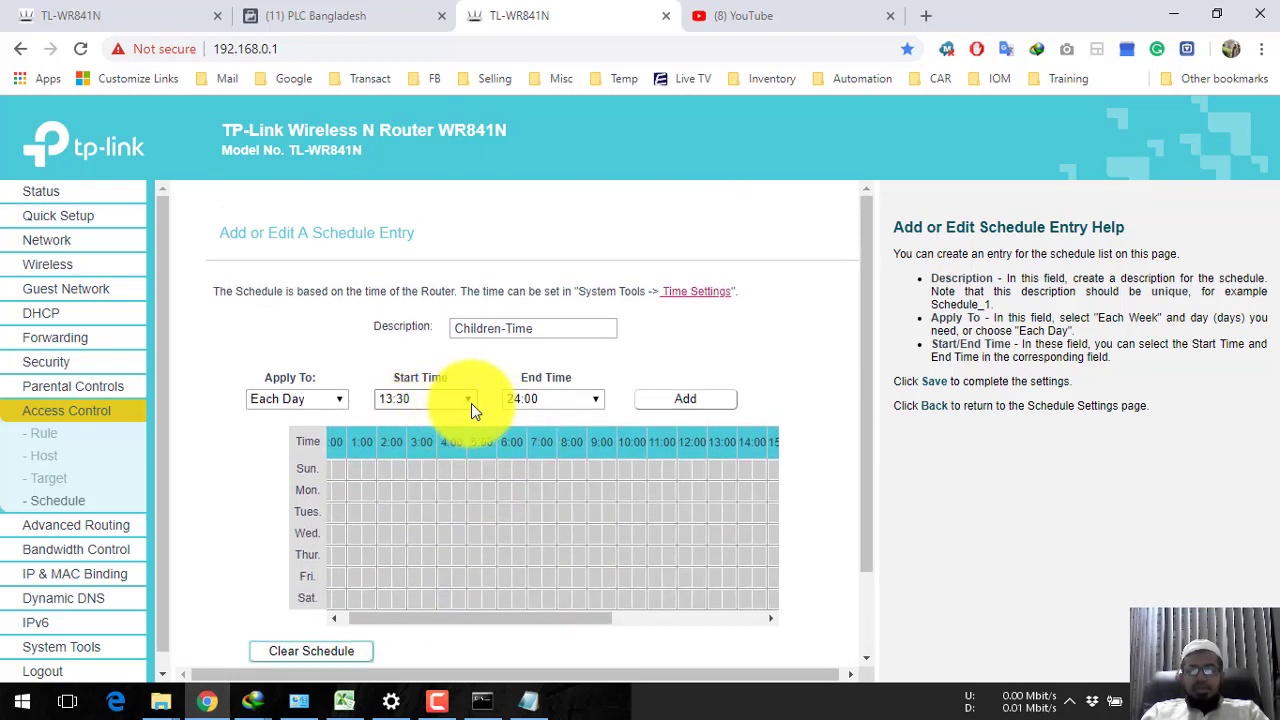
click(472, 400)
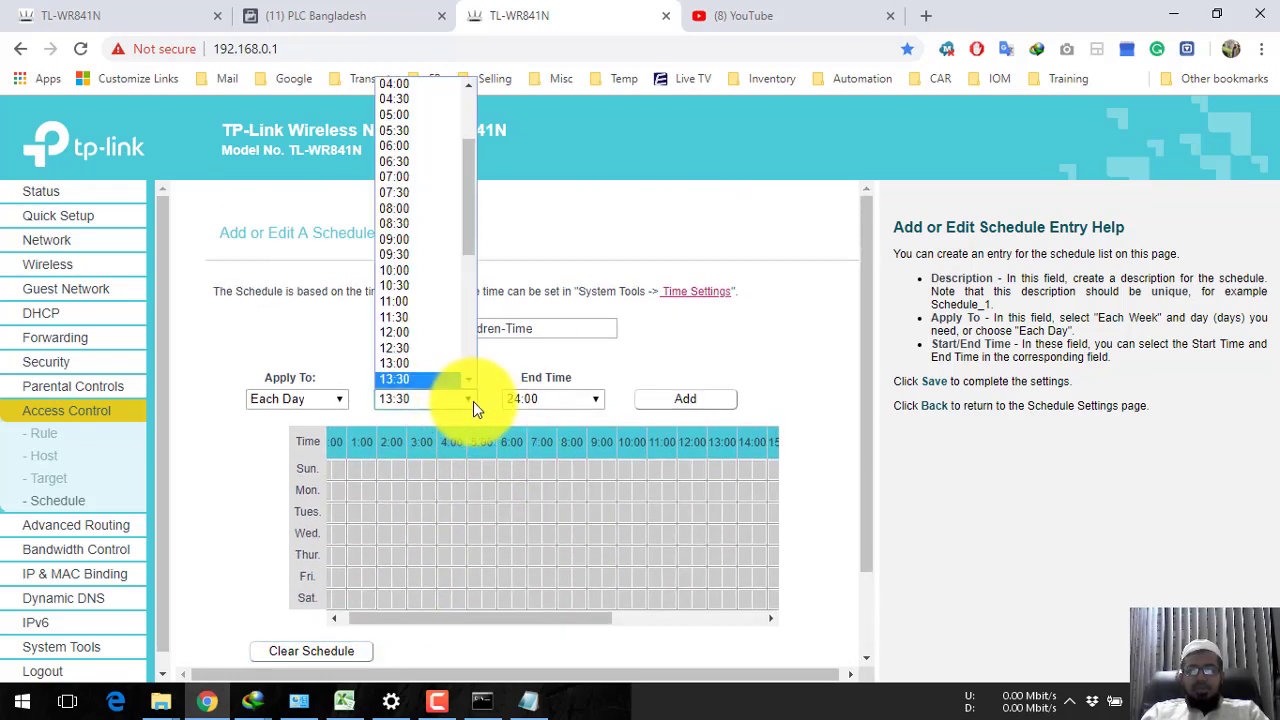
click(423, 368)
click(571, 398)
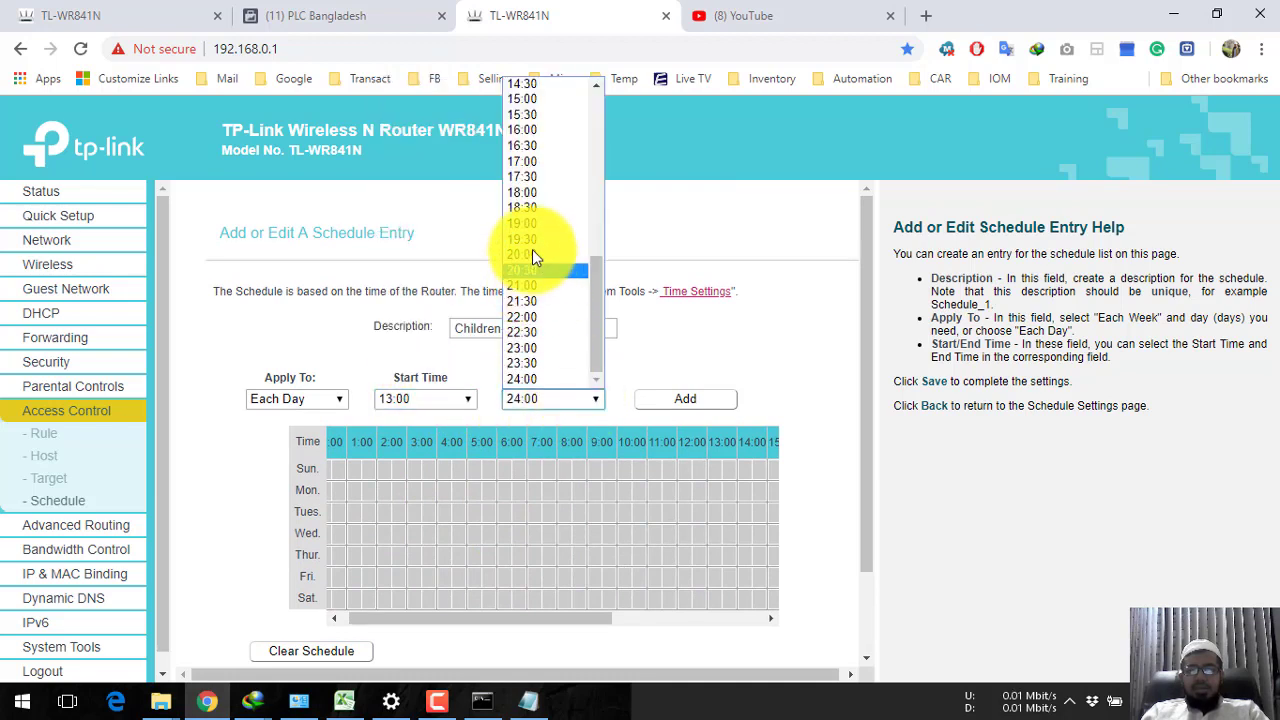
click(541, 285)
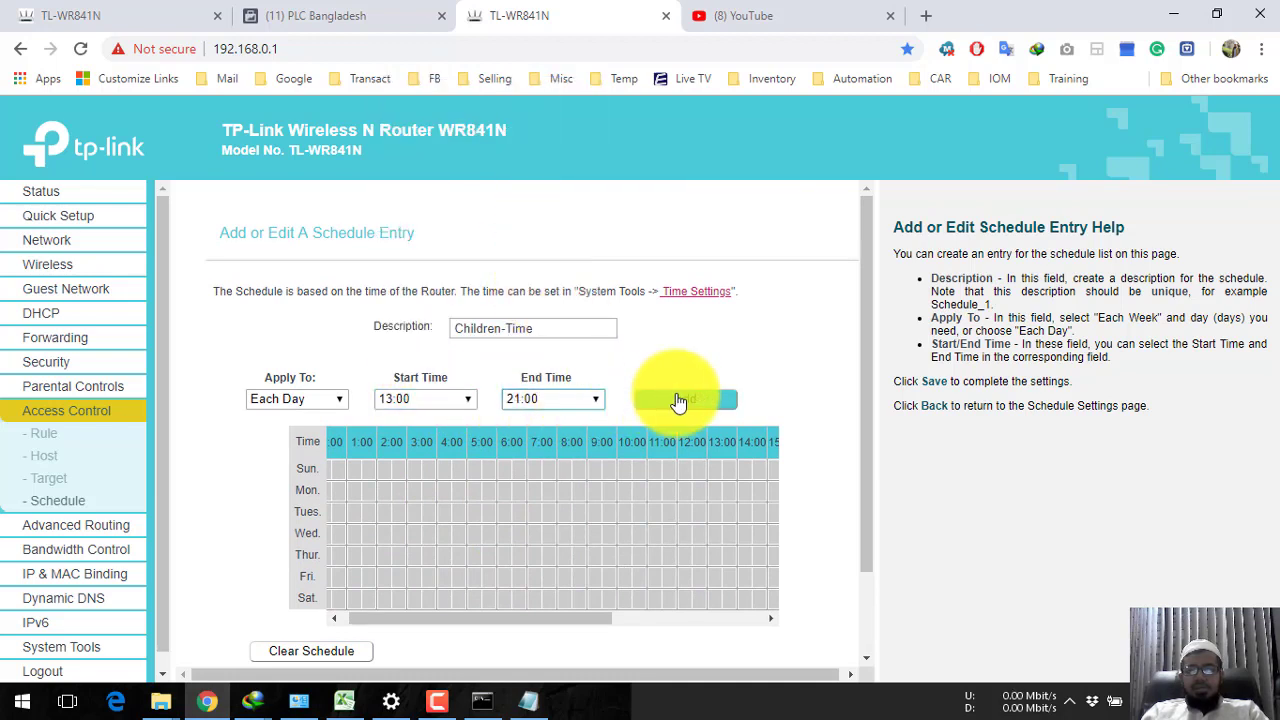
click(679, 401)
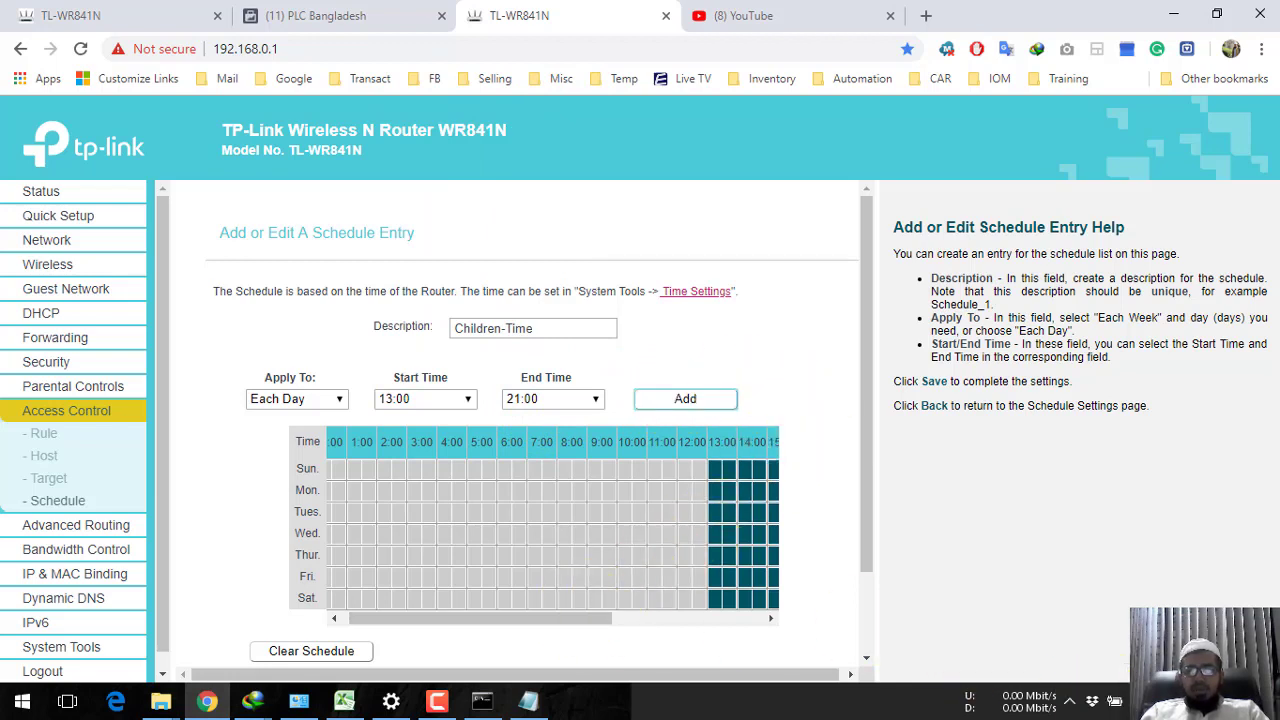
drag(445, 622, 601, 625)
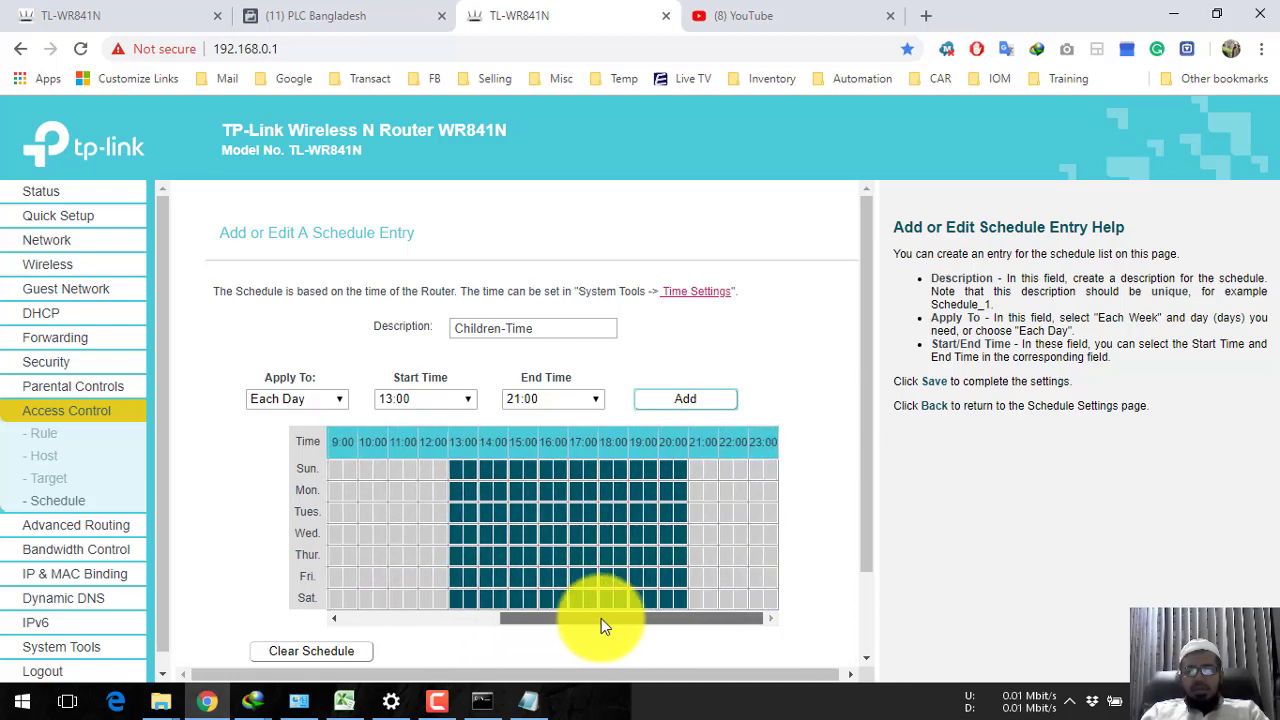
Step: Clear the grid, fill 23:00–24:00 for each day, and save the Children-Time schedule
click(463, 403)
scroll(444, 330, down, 3)
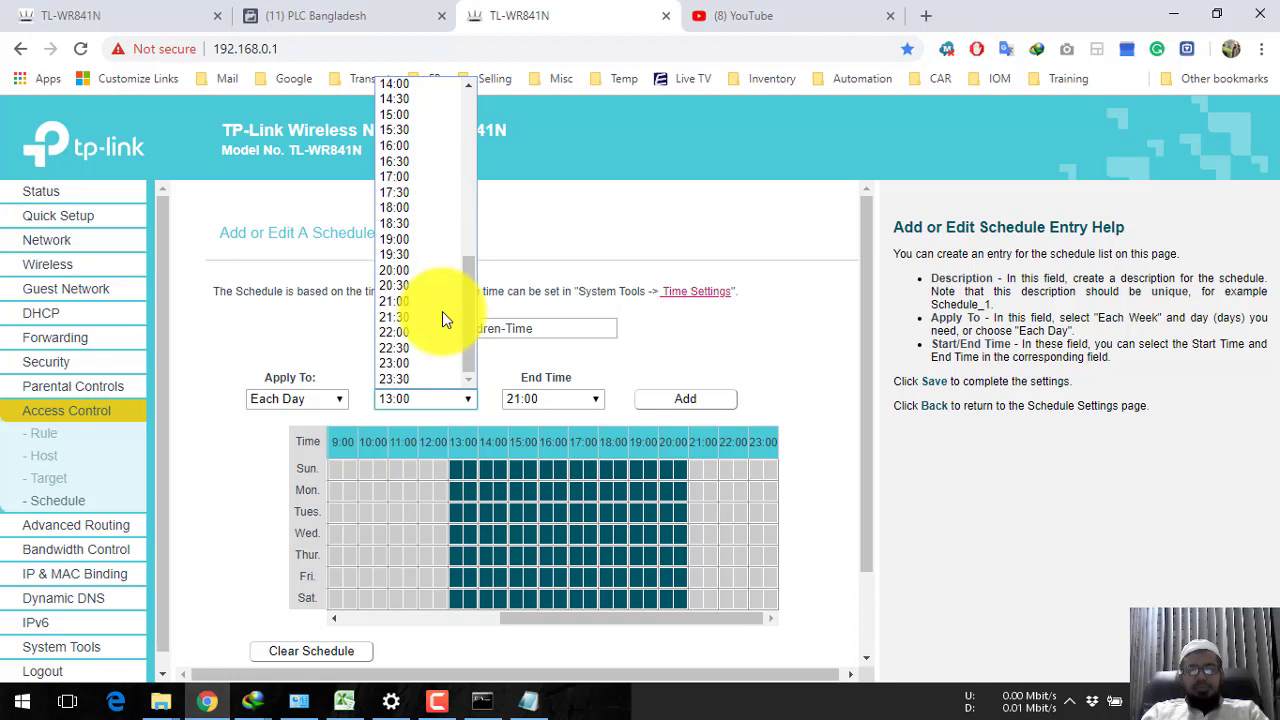
click(415, 361)
click(578, 398)
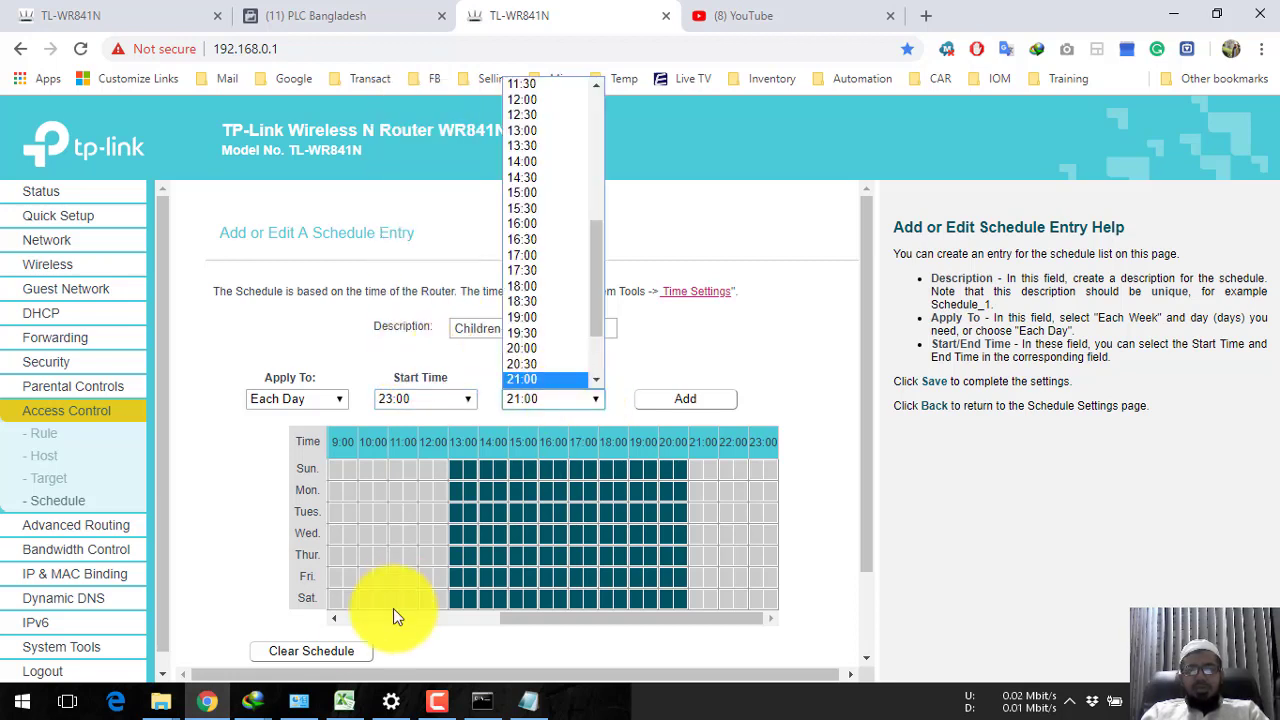
click(357, 651)
click(583, 399)
scroll(586, 349, down, 2)
click(557, 380)
click(657, 405)
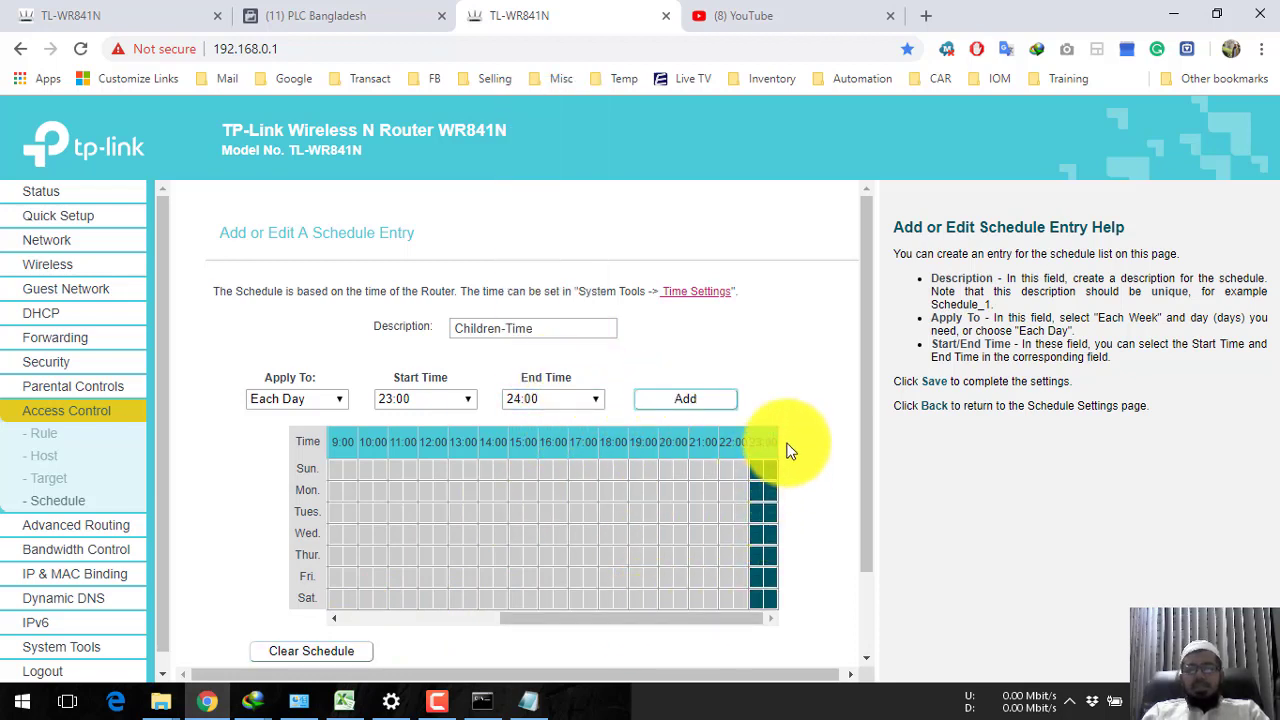
scroll(430, 580, down, 1)
click(485, 626)
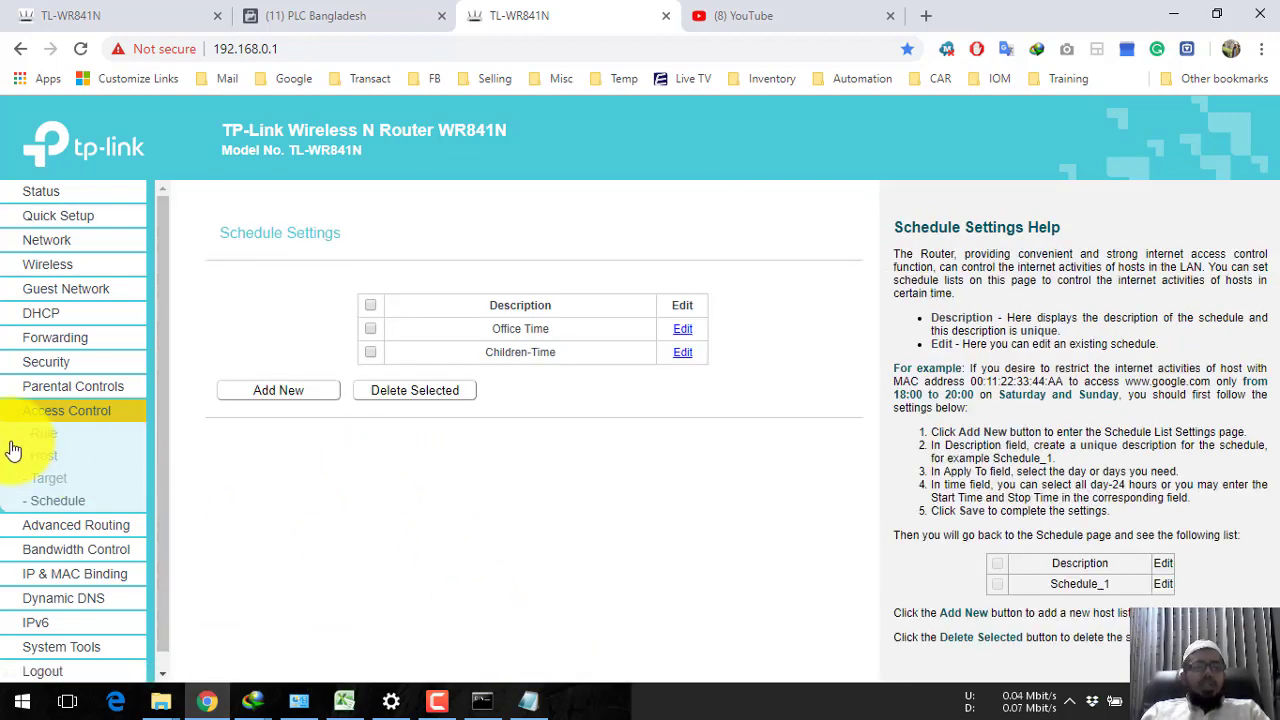
Step: Check that the rule list shows Own PC set to Allow, then go to the YouTube tab
click(36, 437)
scroll(702, 437, down, 1)
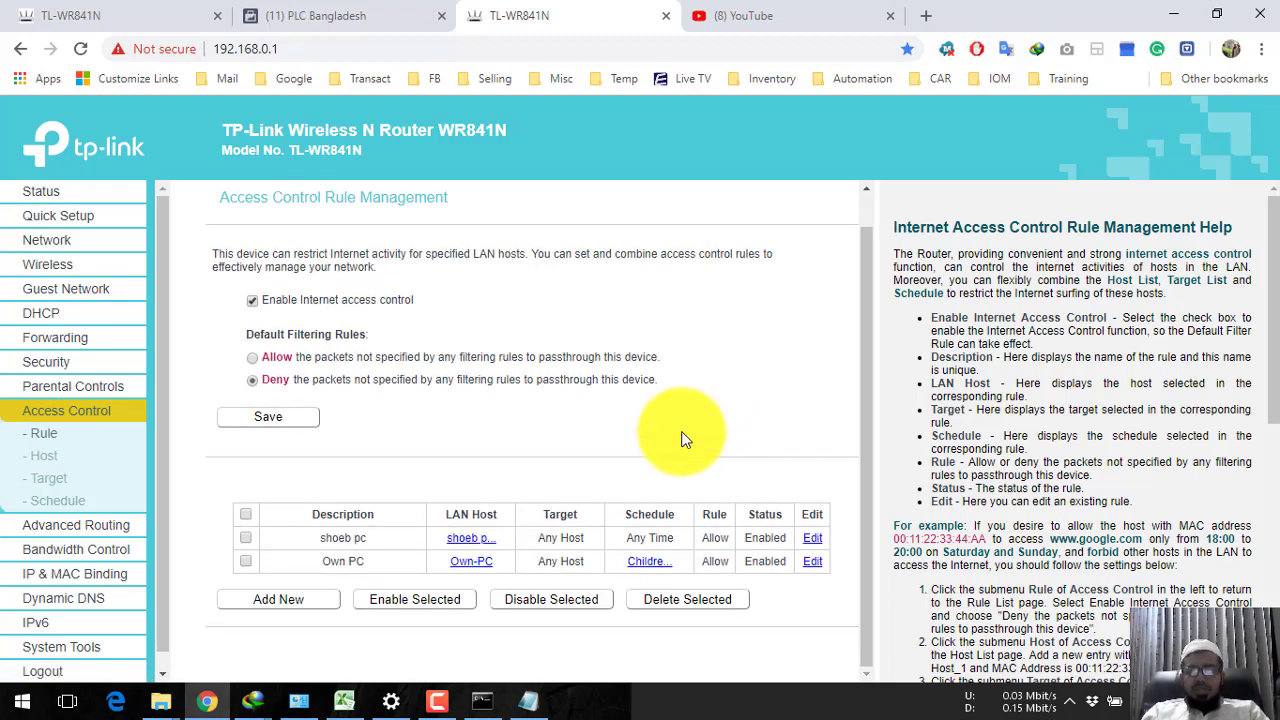
drag(368, 561, 325, 561)
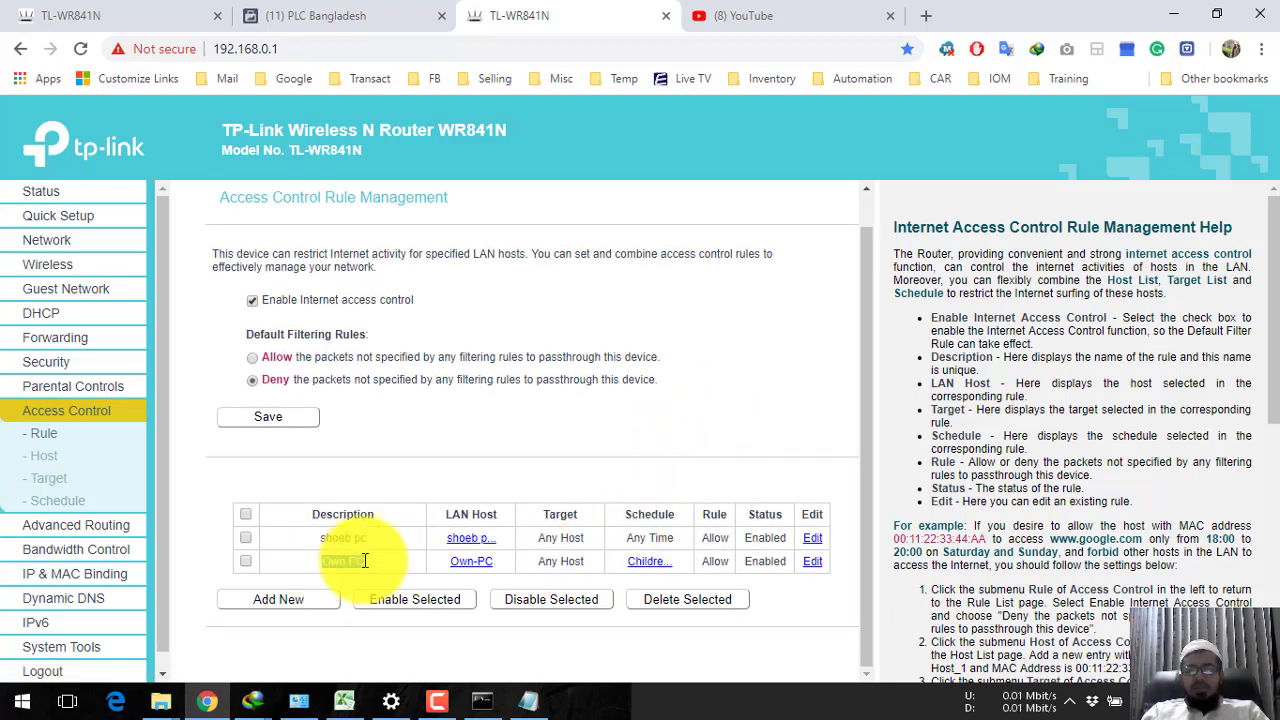
click(583, 562)
double_click(714, 561)
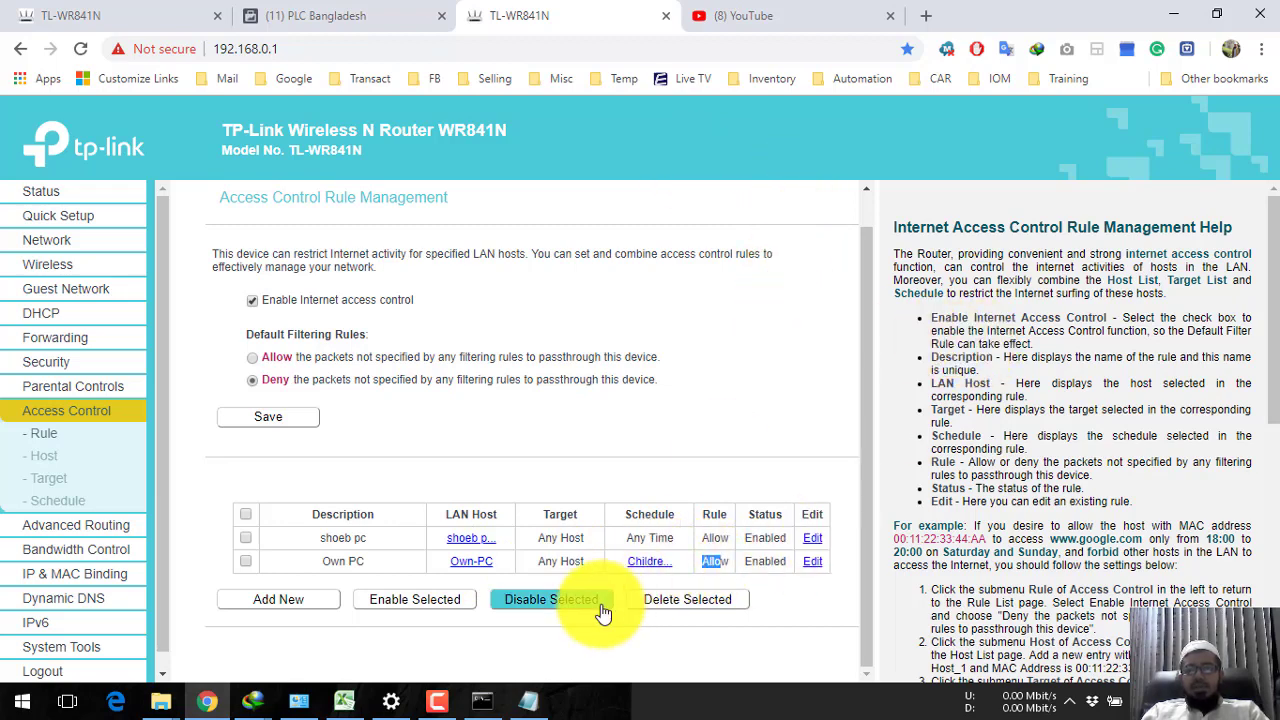
click(255, 420)
Step: Reload YouTube and load the iomedu Facebook page in a new tab
click(790, 15)
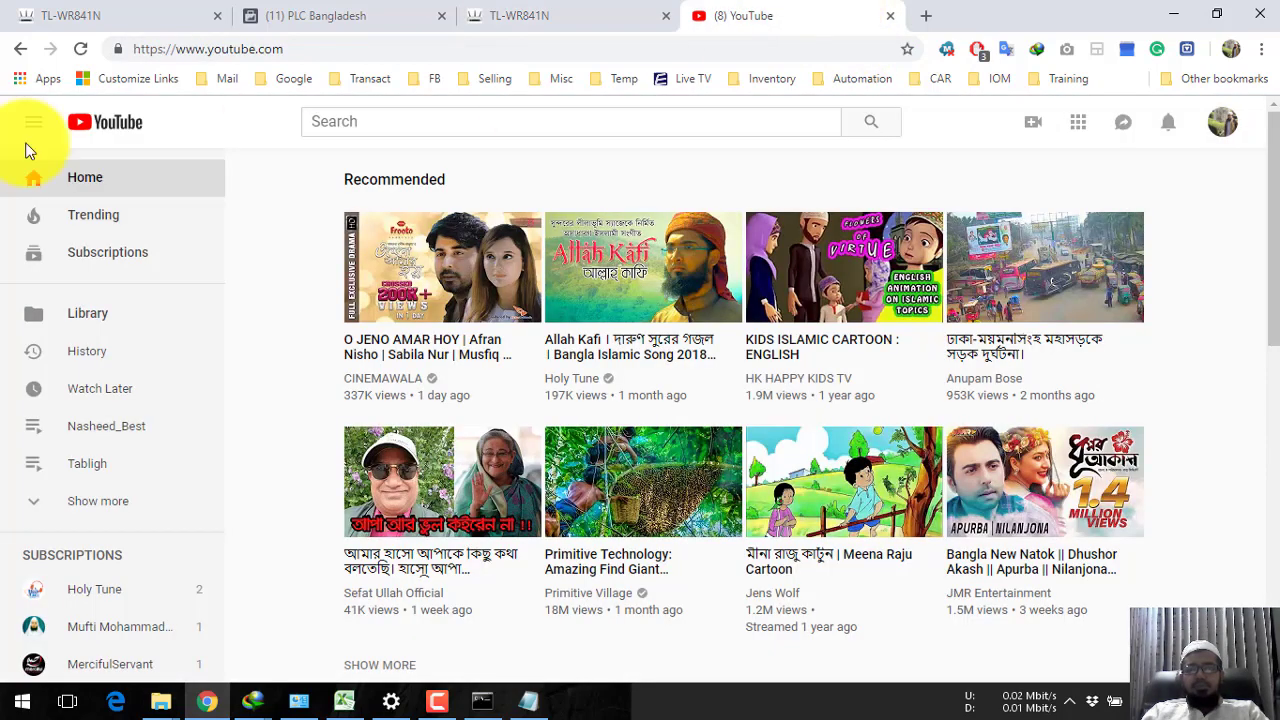
click(81, 49)
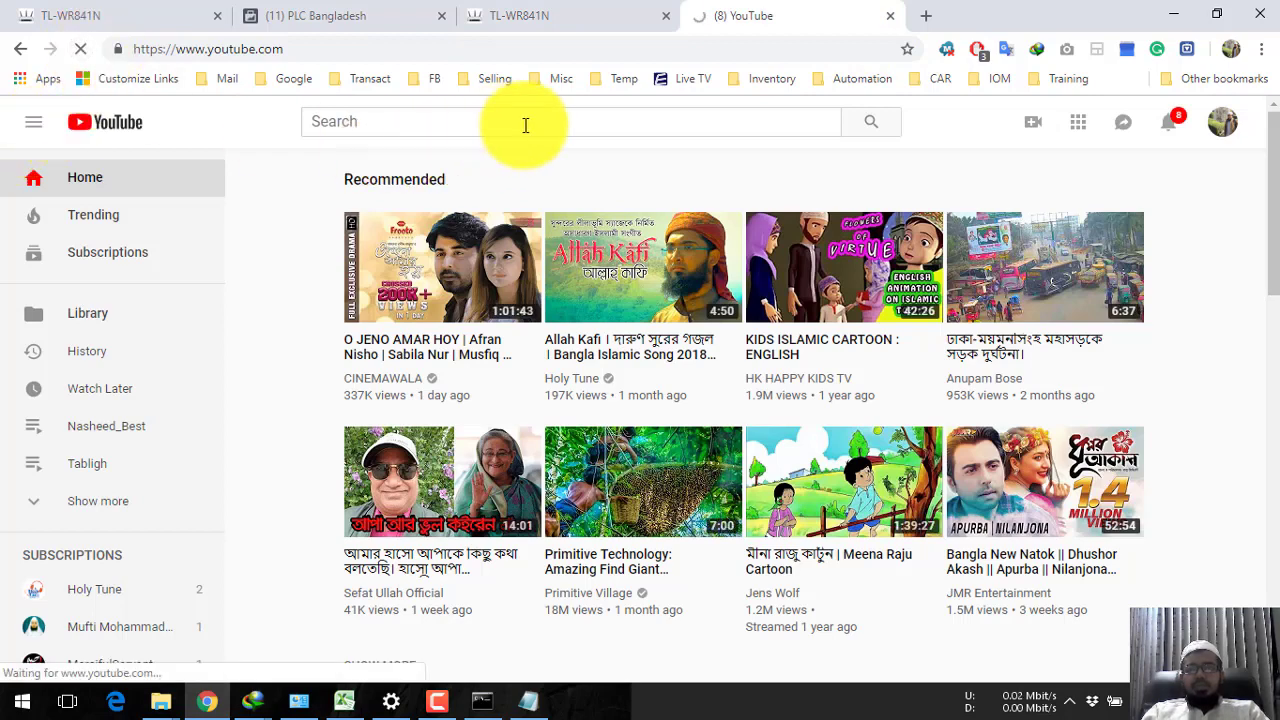
click(926, 15)
text(f)
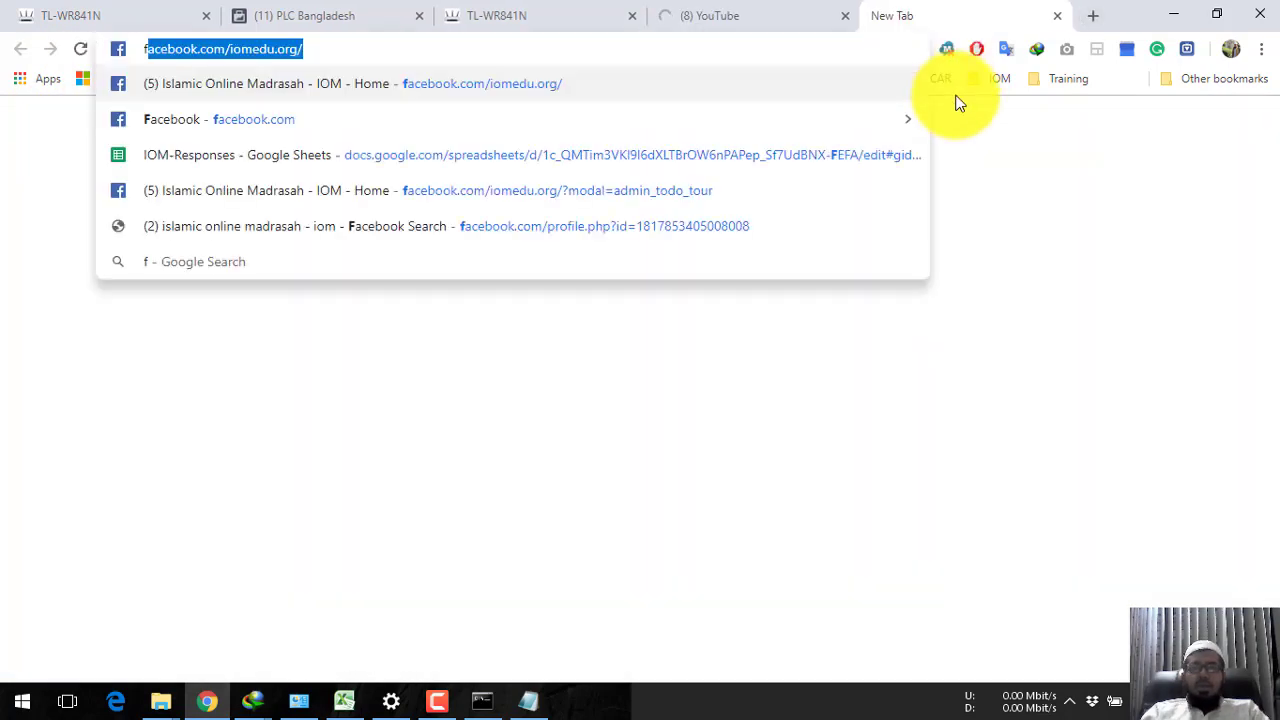
key(Return)
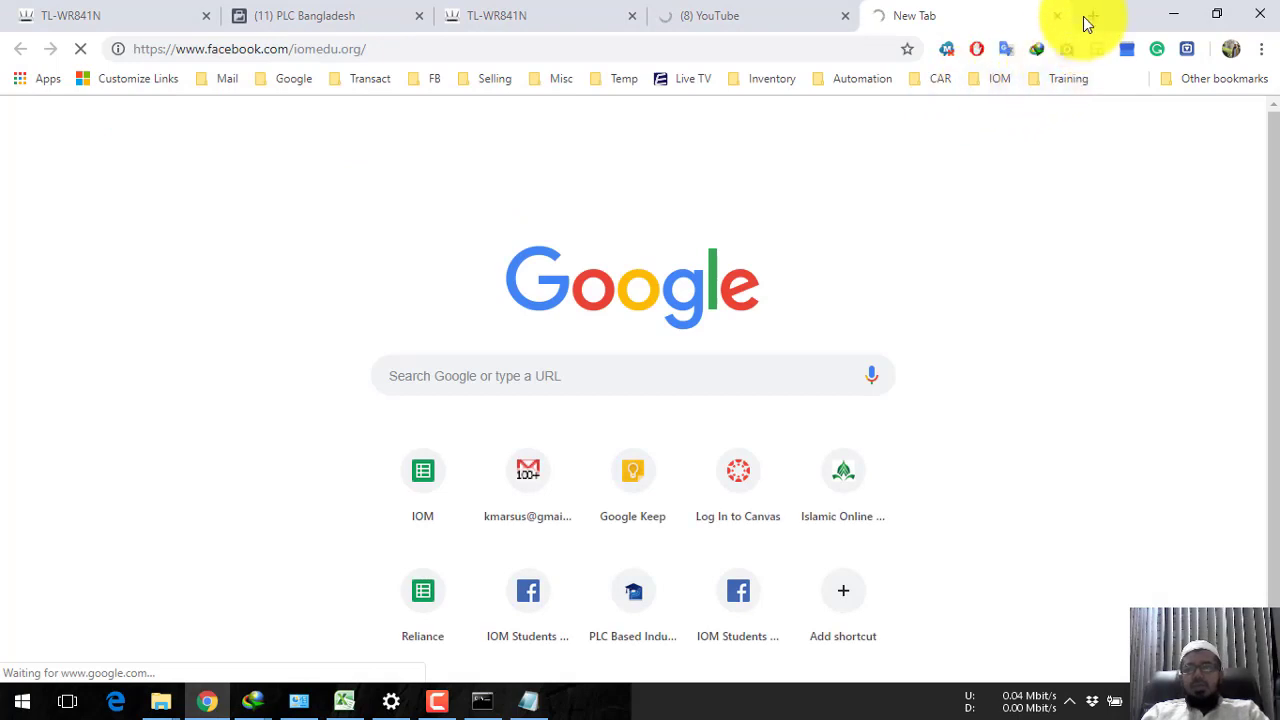
Step: Load iomedu.org in another new tab and check whether each test site loaded
click(1090, 18)
text(io)
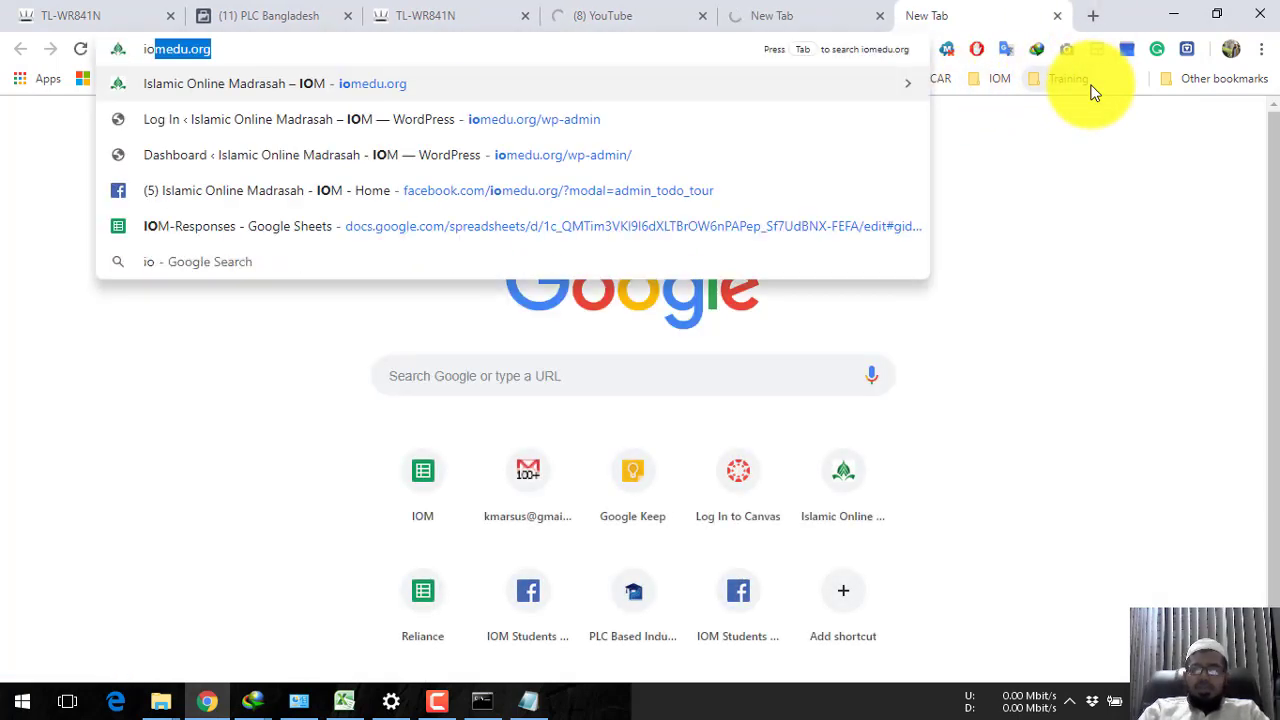
key(Return)
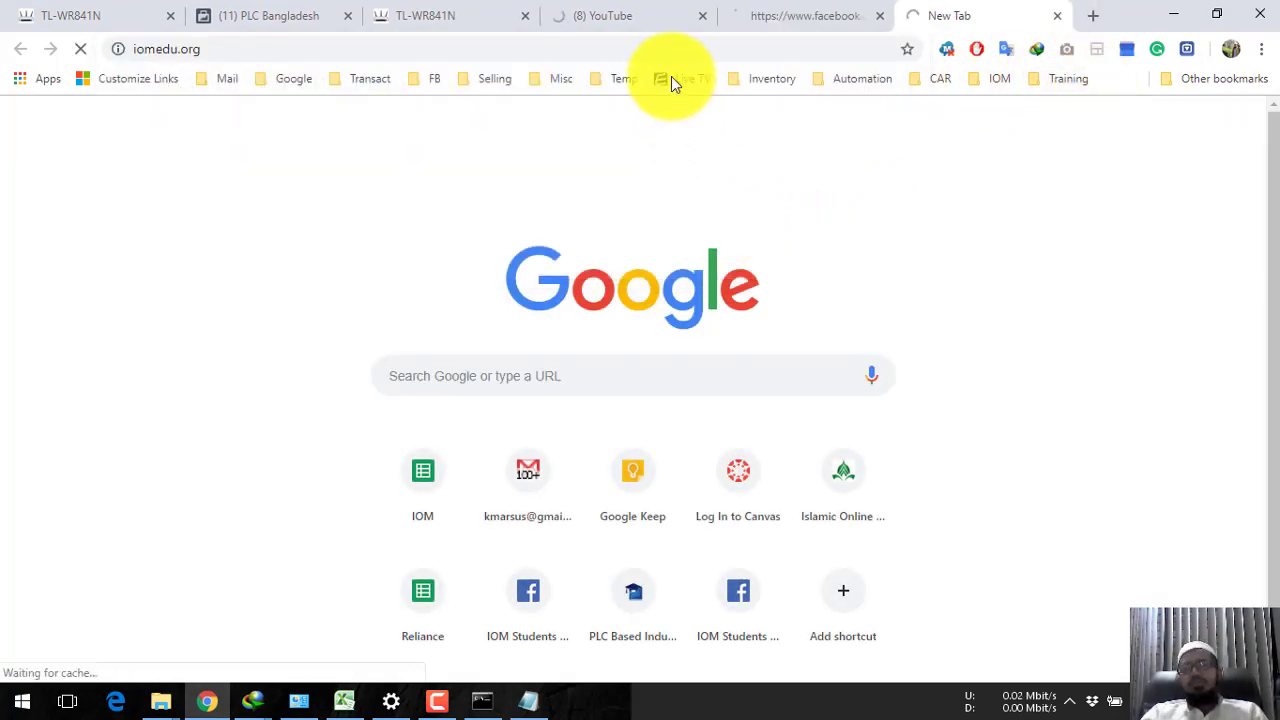
click(777, 17)
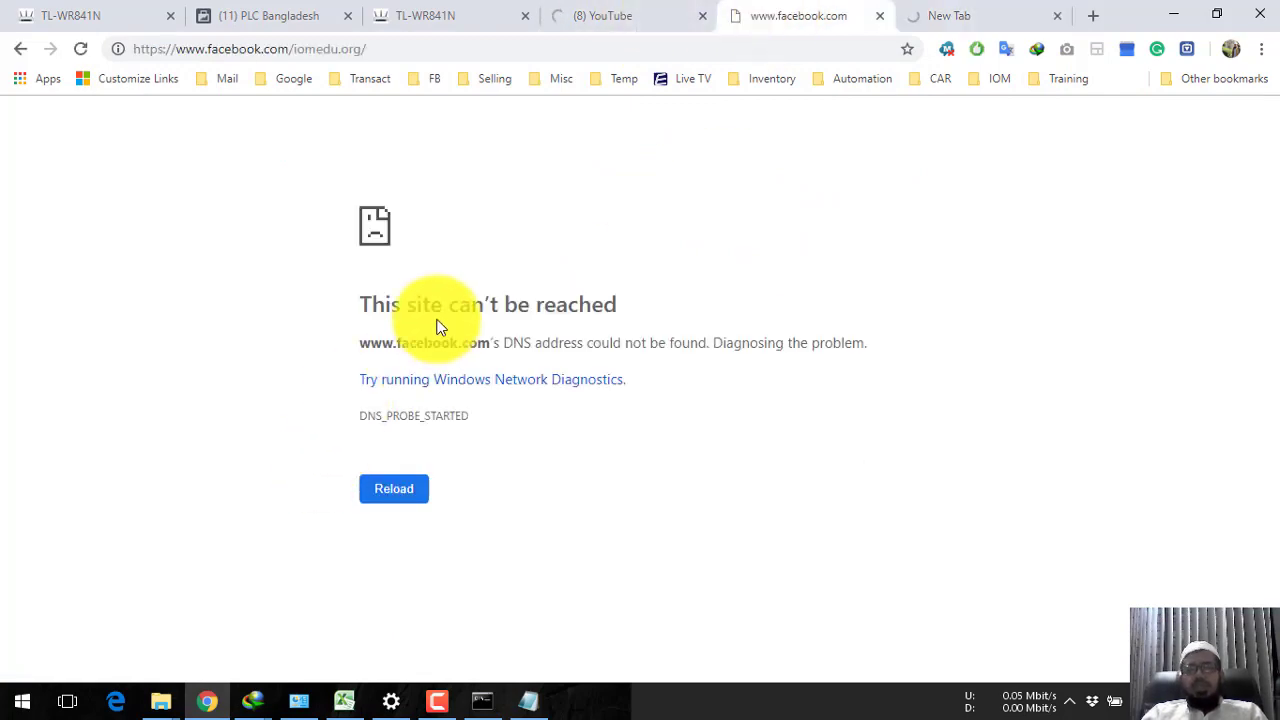
drag(457, 304, 381, 343)
click(960, 16)
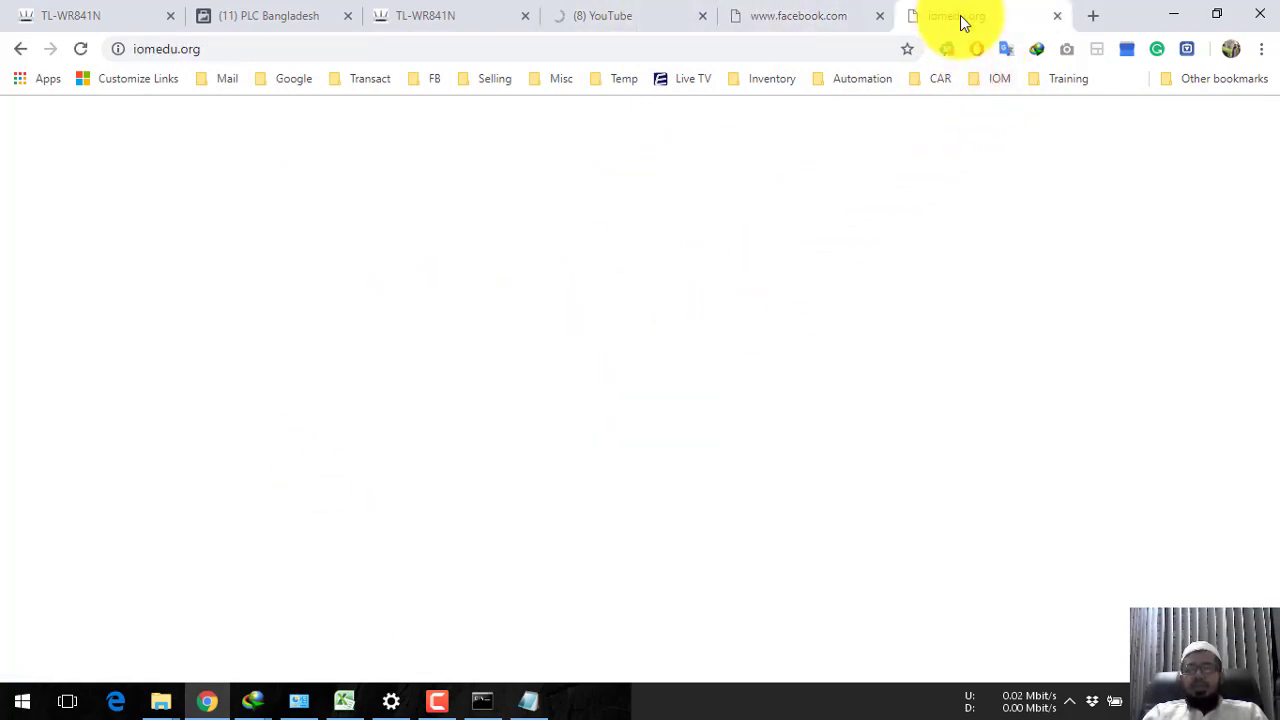
click(618, 14)
Step: Set the Children-Time schedule to 00:00–24:00 every day, save it, and show the rule list
click(437, 14)
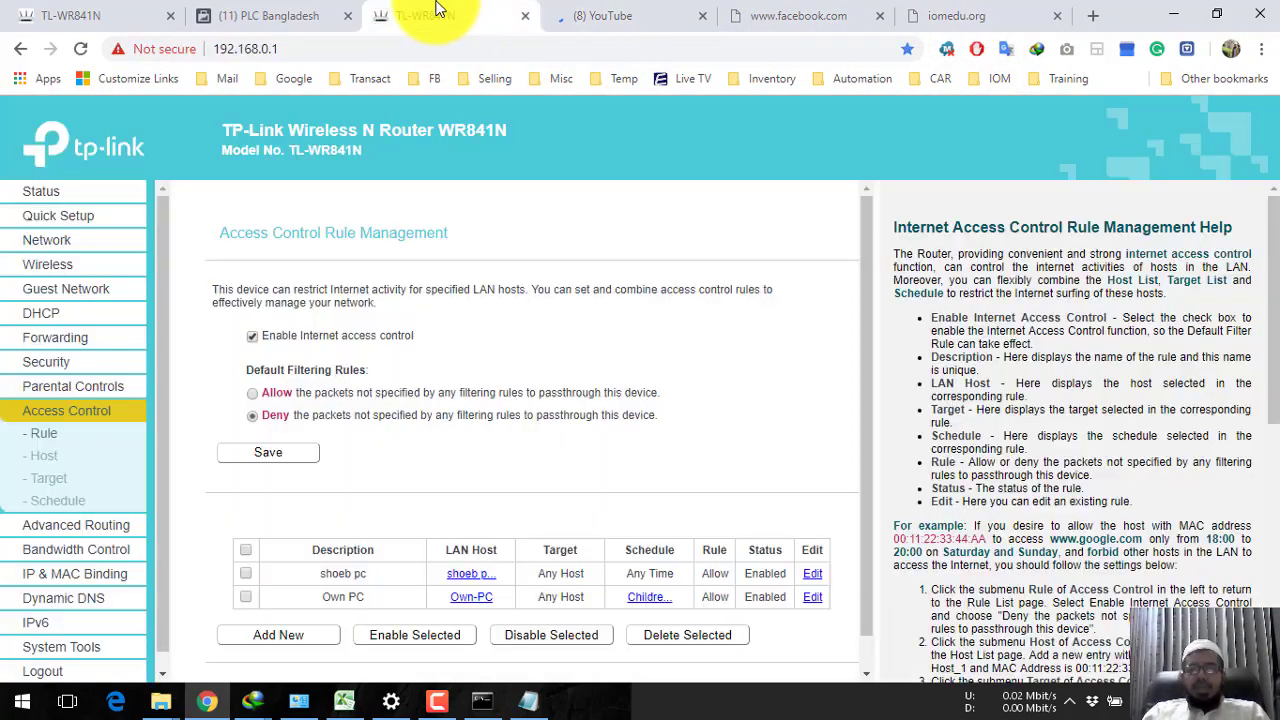
click(51, 503)
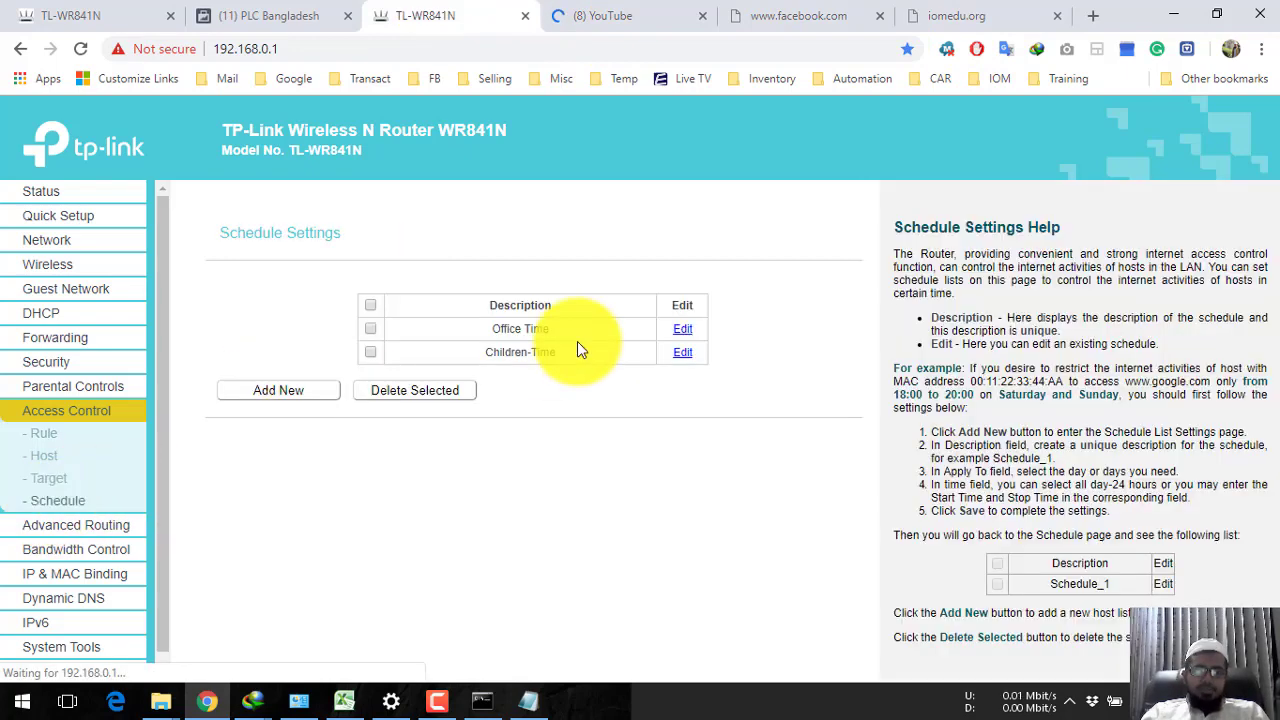
click(683, 353)
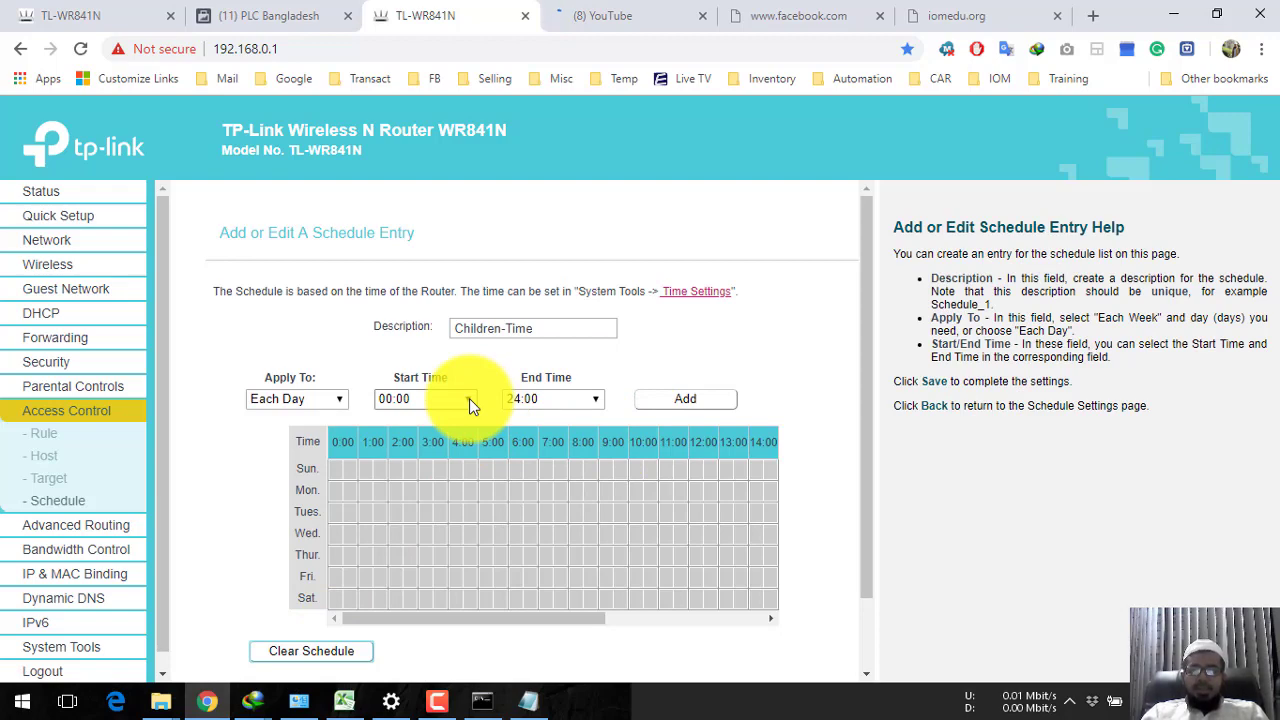
click(660, 400)
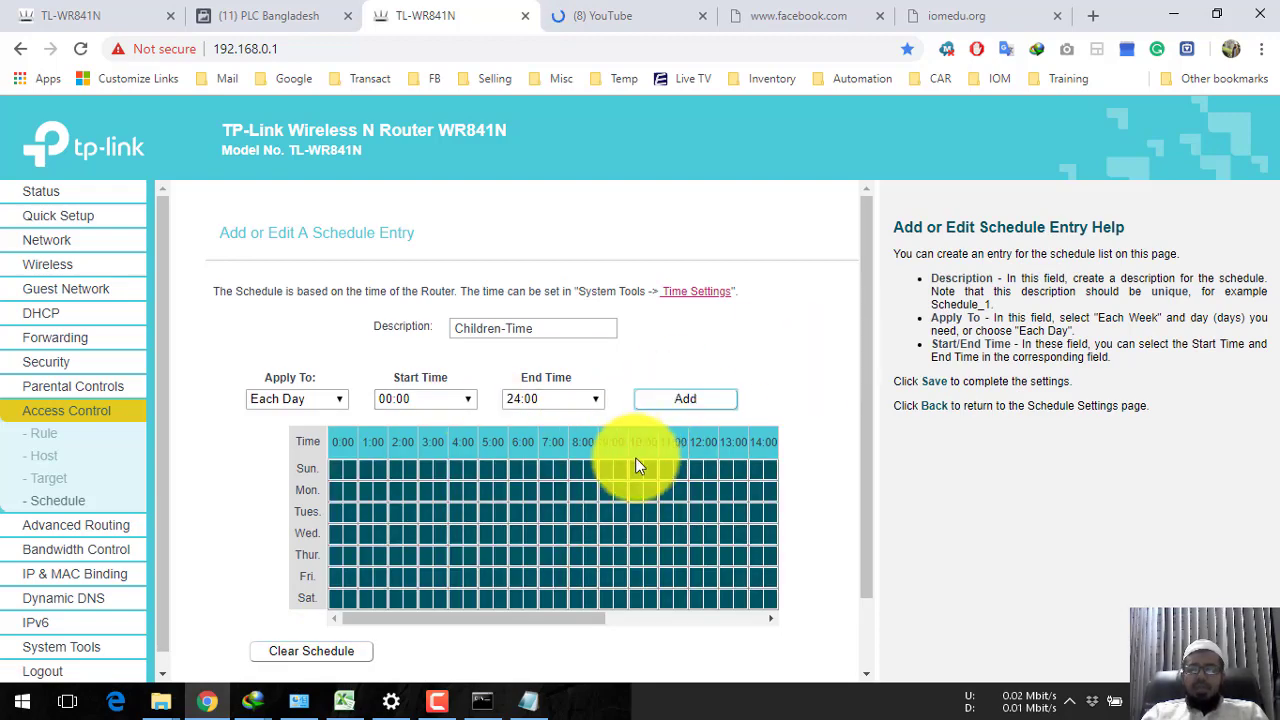
scroll(350, 625, down, 2)
click(490, 642)
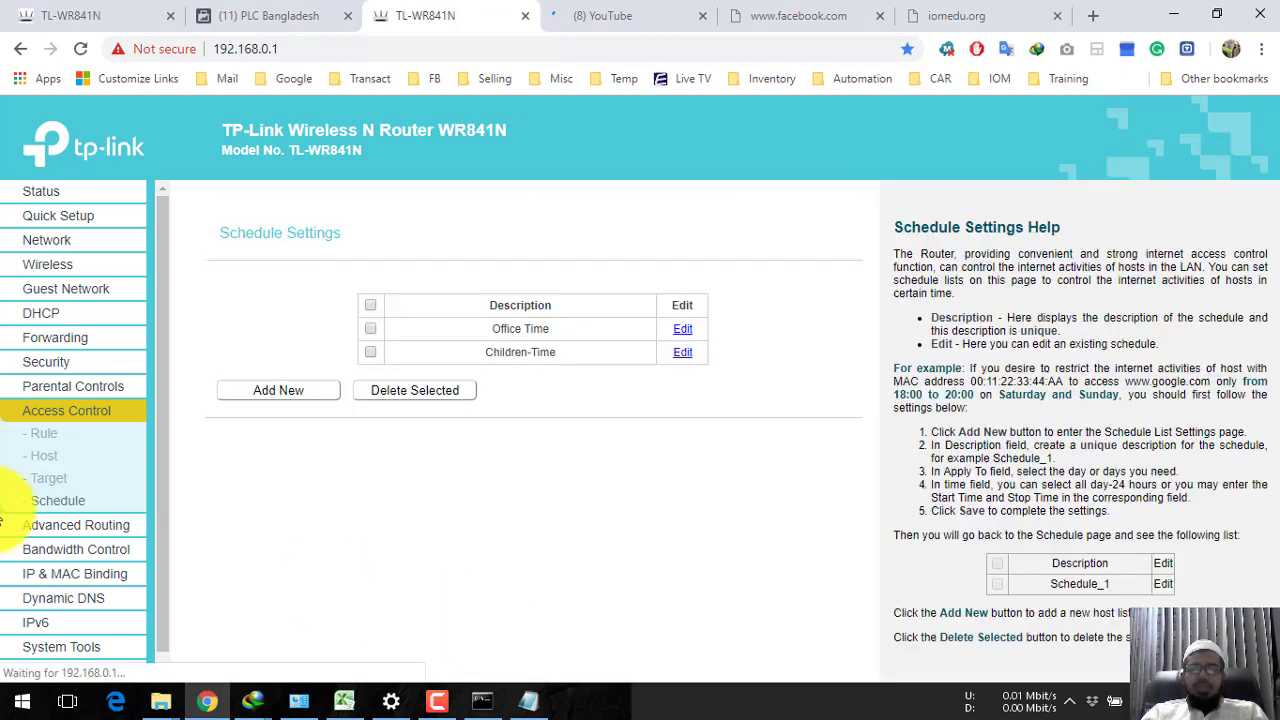
click(57, 440)
scroll(450, 590, down, 1)
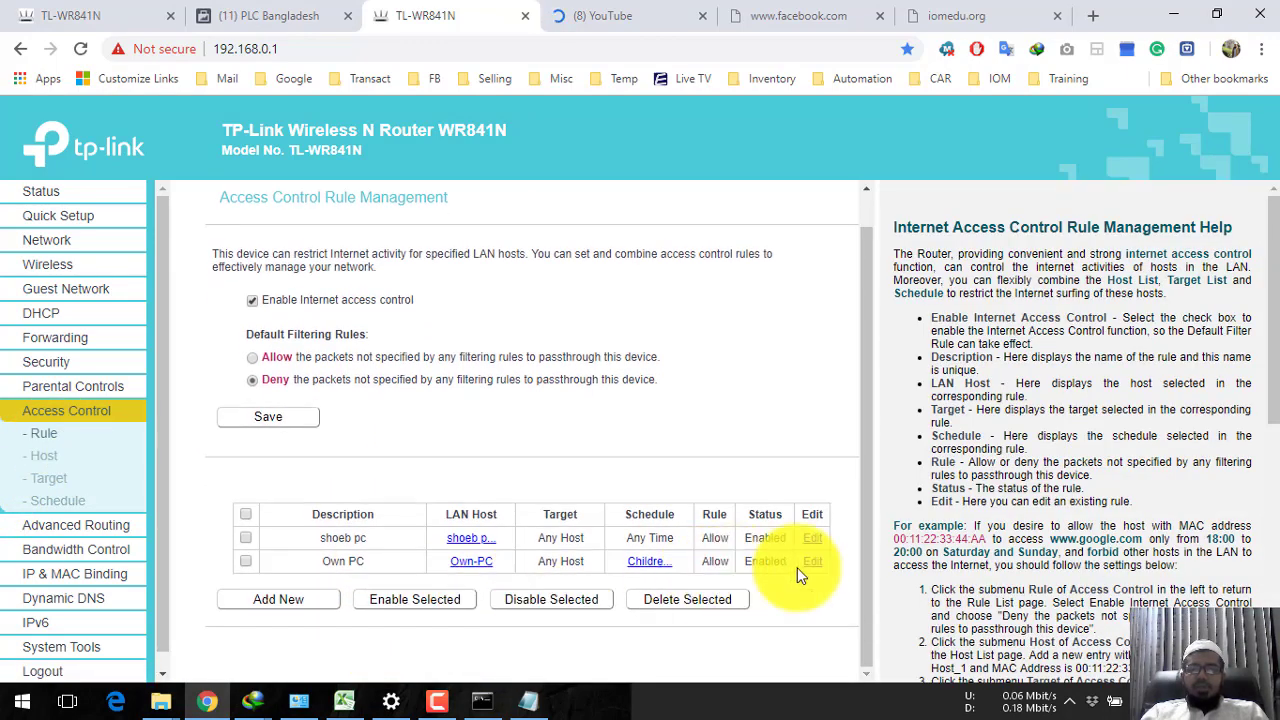
Step: Reload the iomedu.org and facebook.com test tabs, then return to the router's rule list
click(1010, 16)
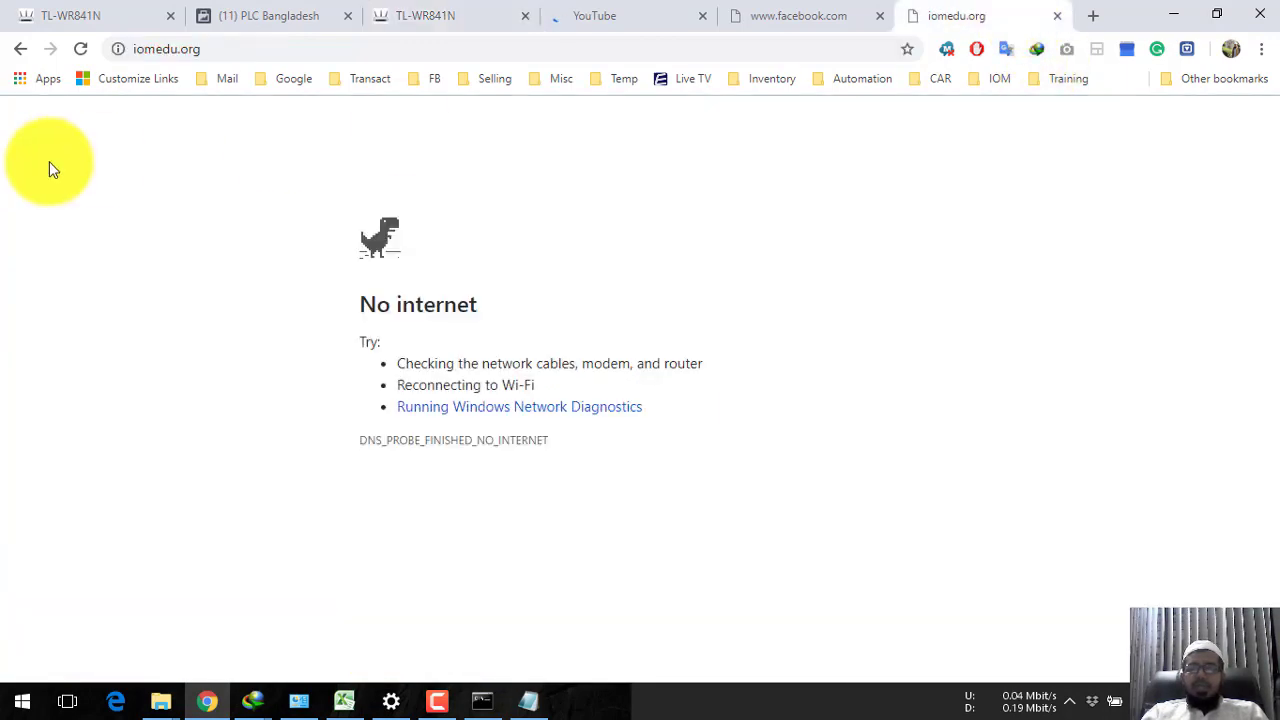
click(84, 60)
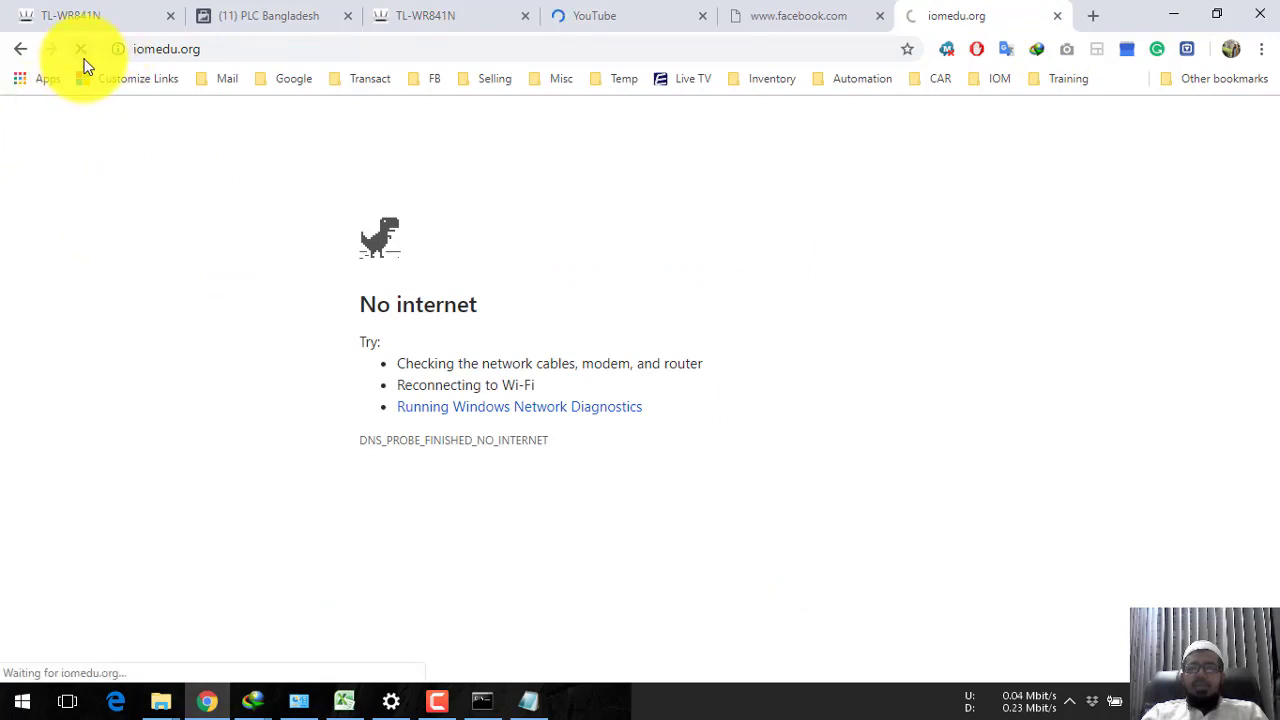
click(595, 14)
click(788, 18)
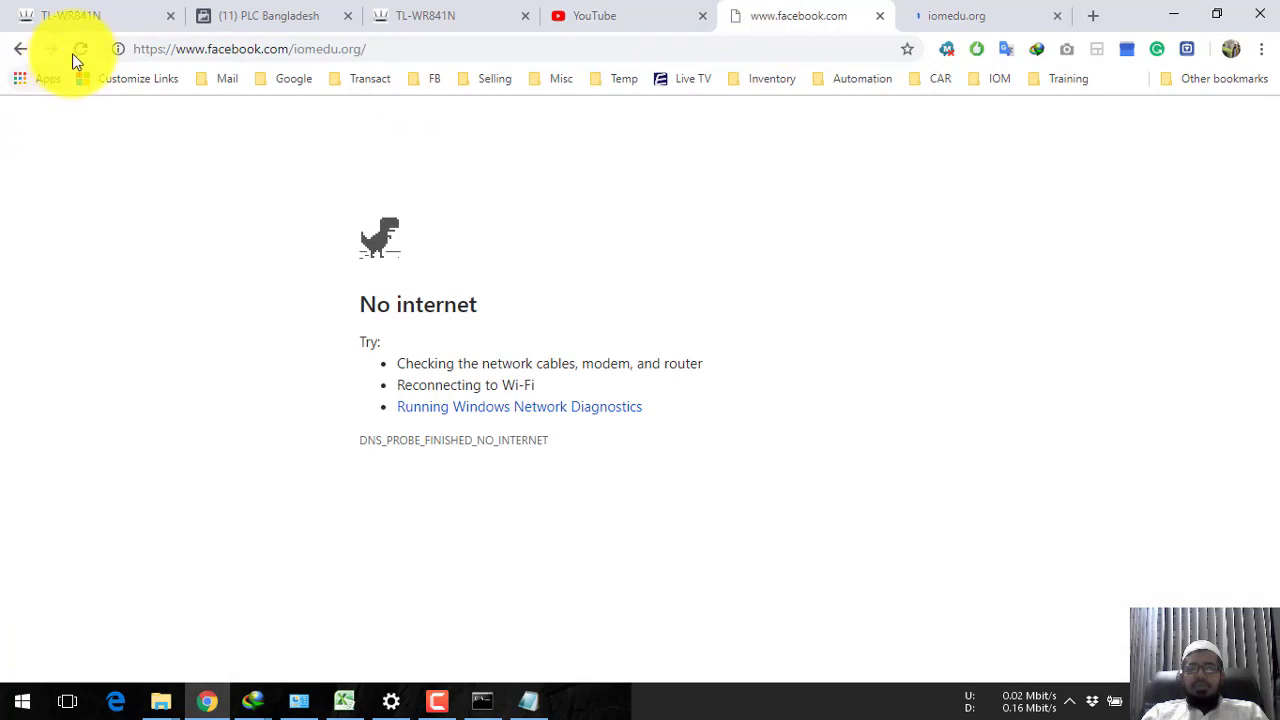
click(80, 49)
click(958, 12)
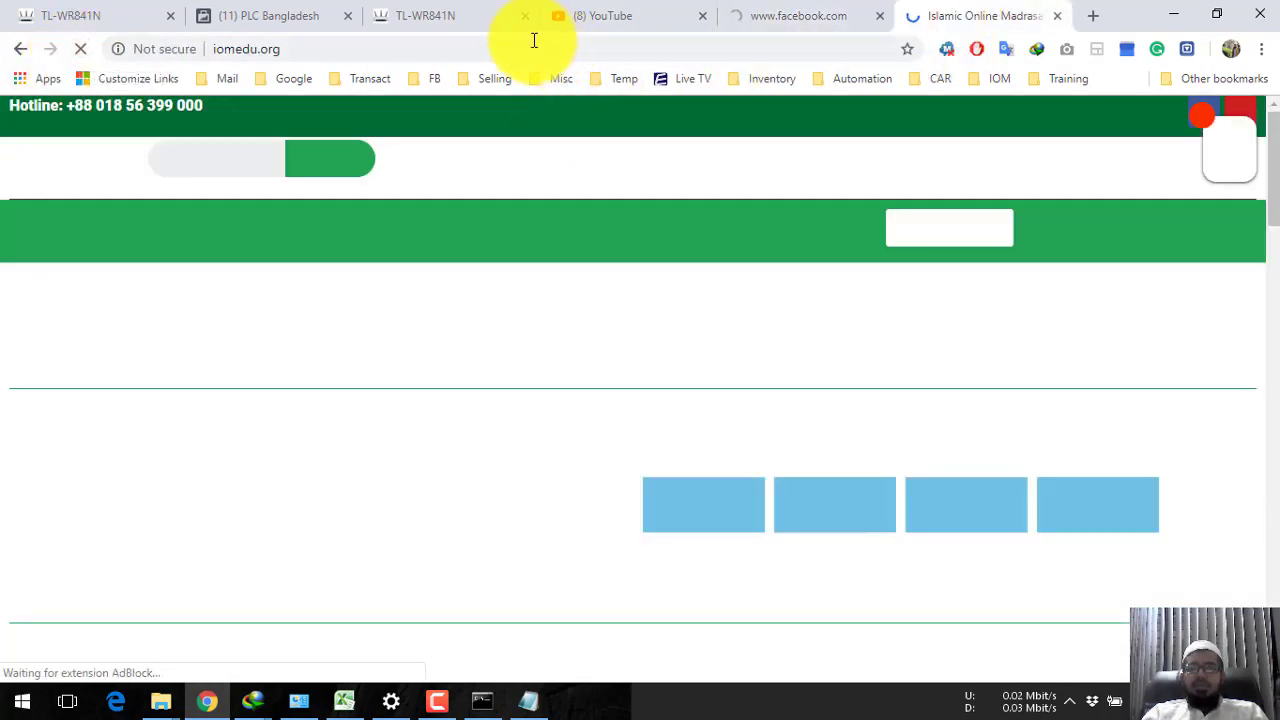
click(464, 12)
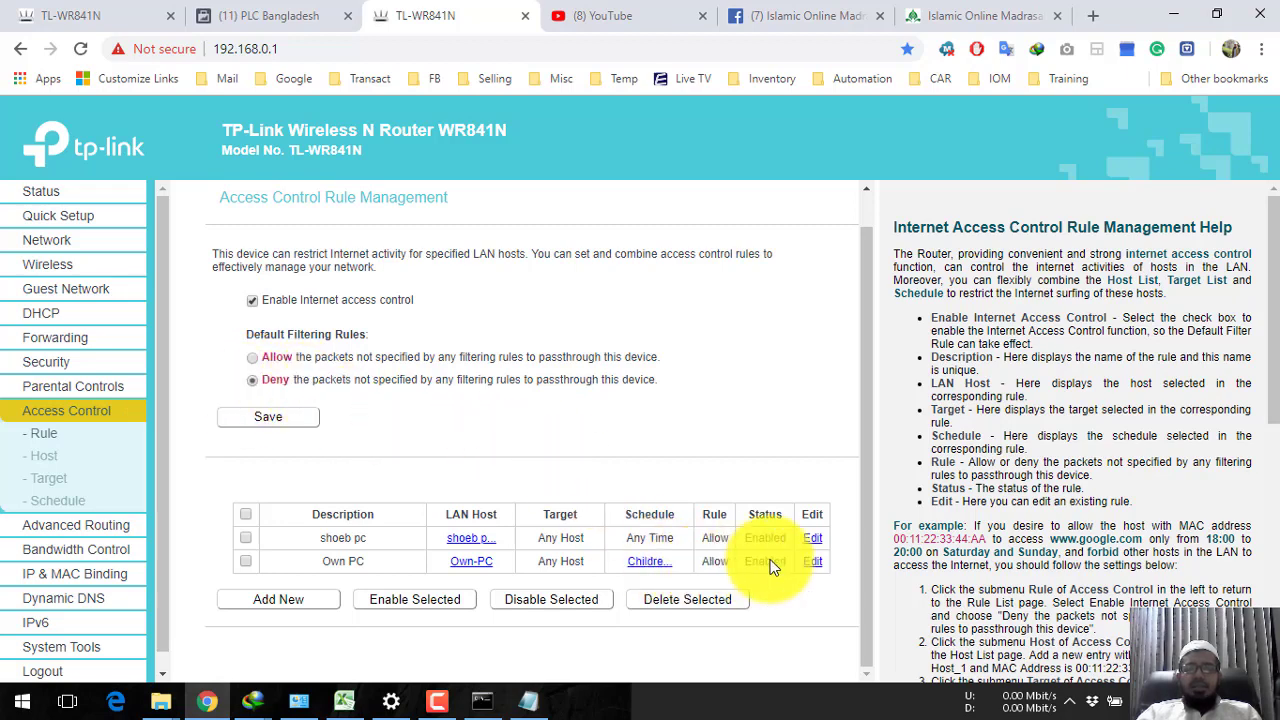
Step: Review the Own PC rule's description and target settings, then save it unchanged
click(812, 561)
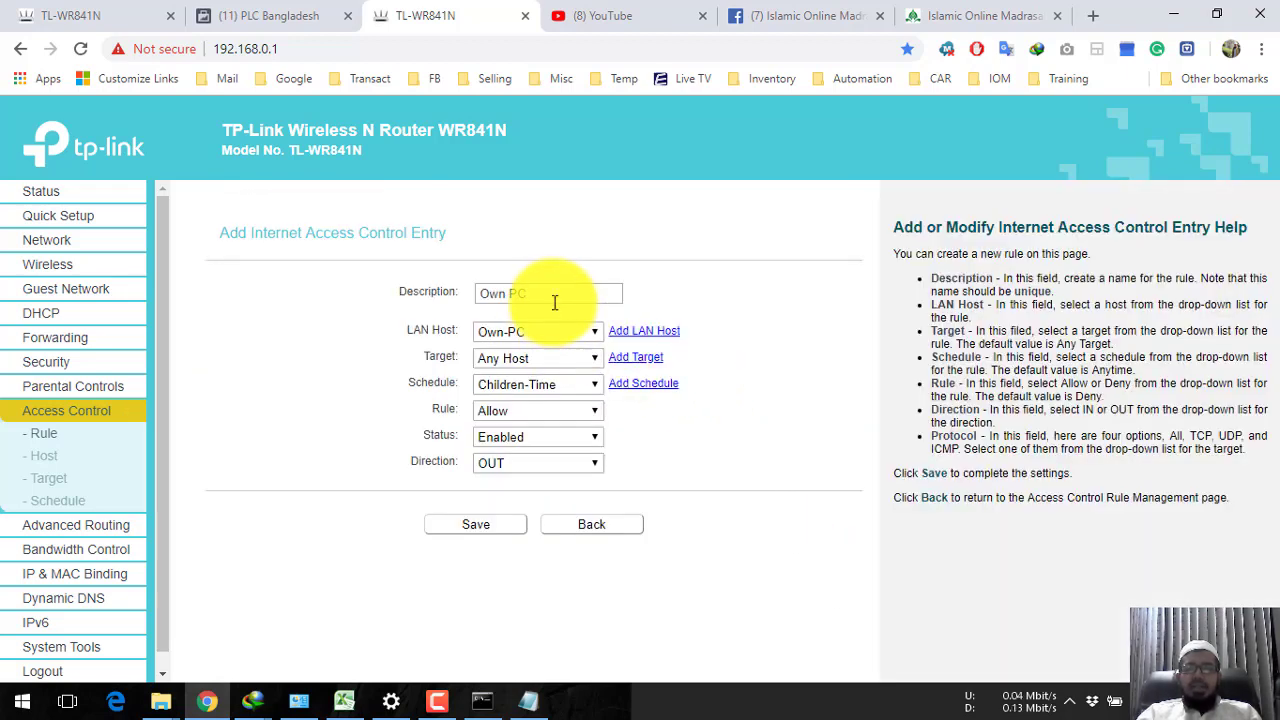
drag(540, 293, 456, 288)
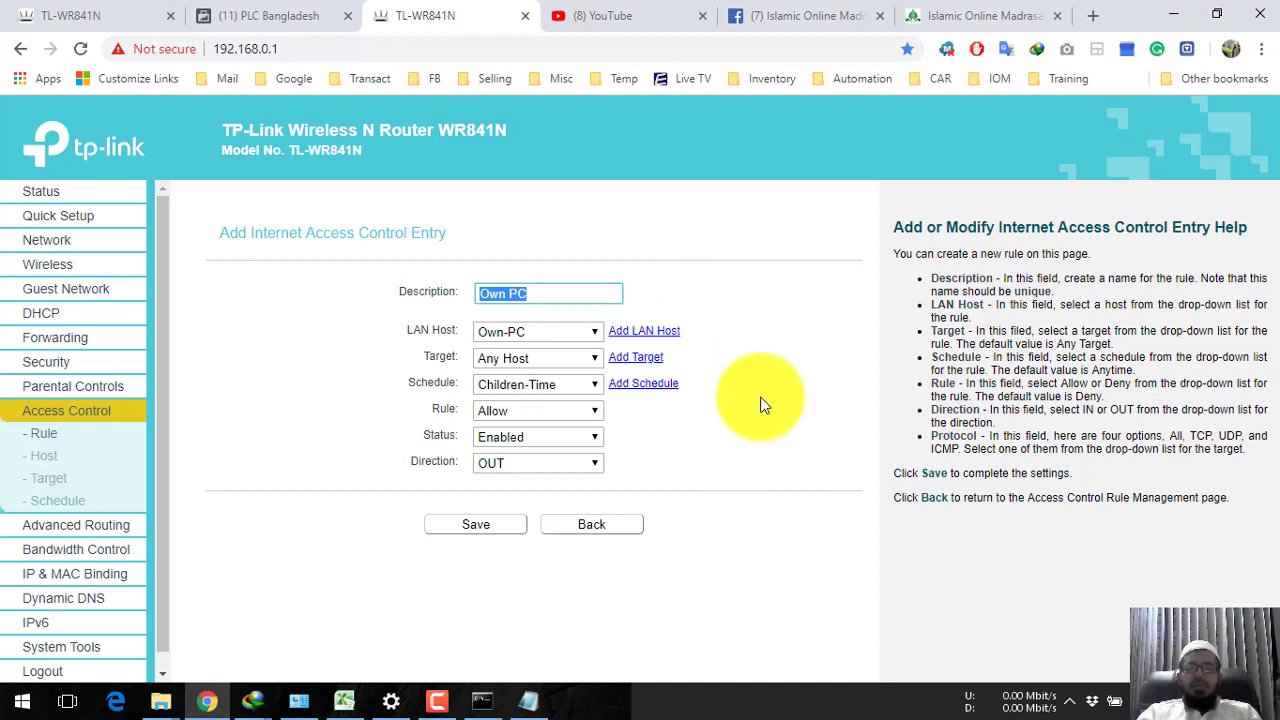
click(806, 324)
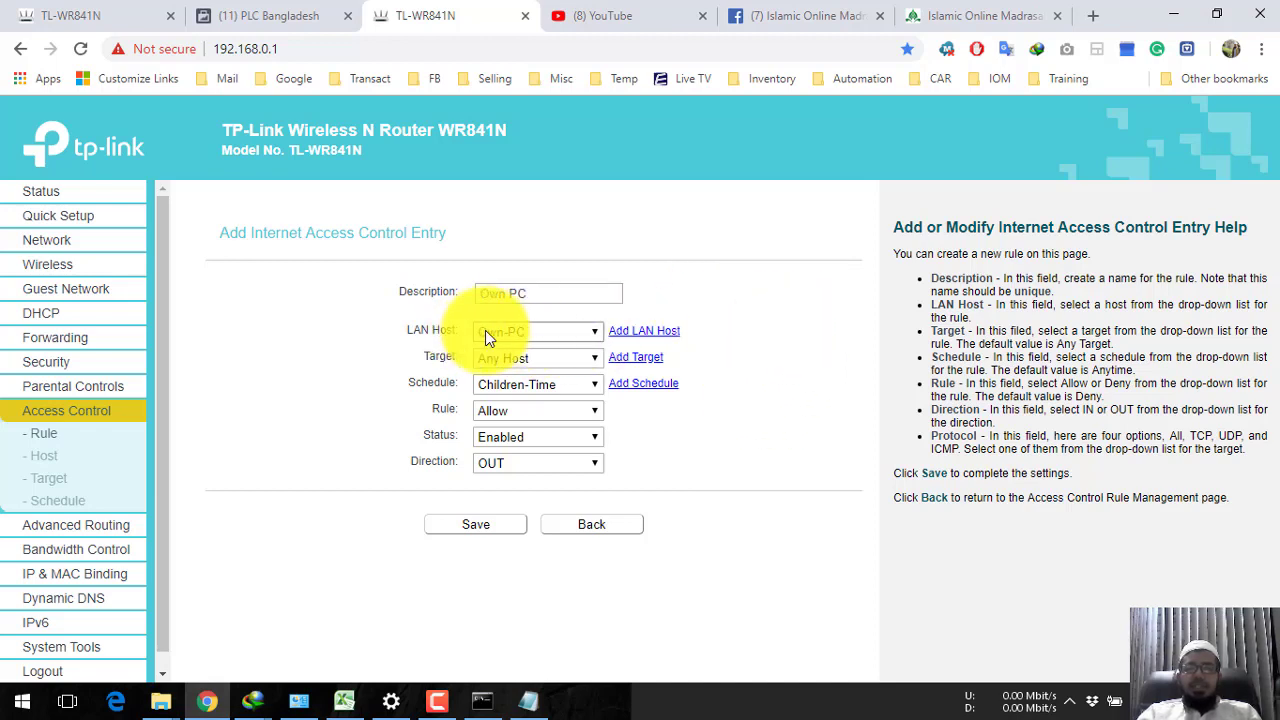
click(550, 357)
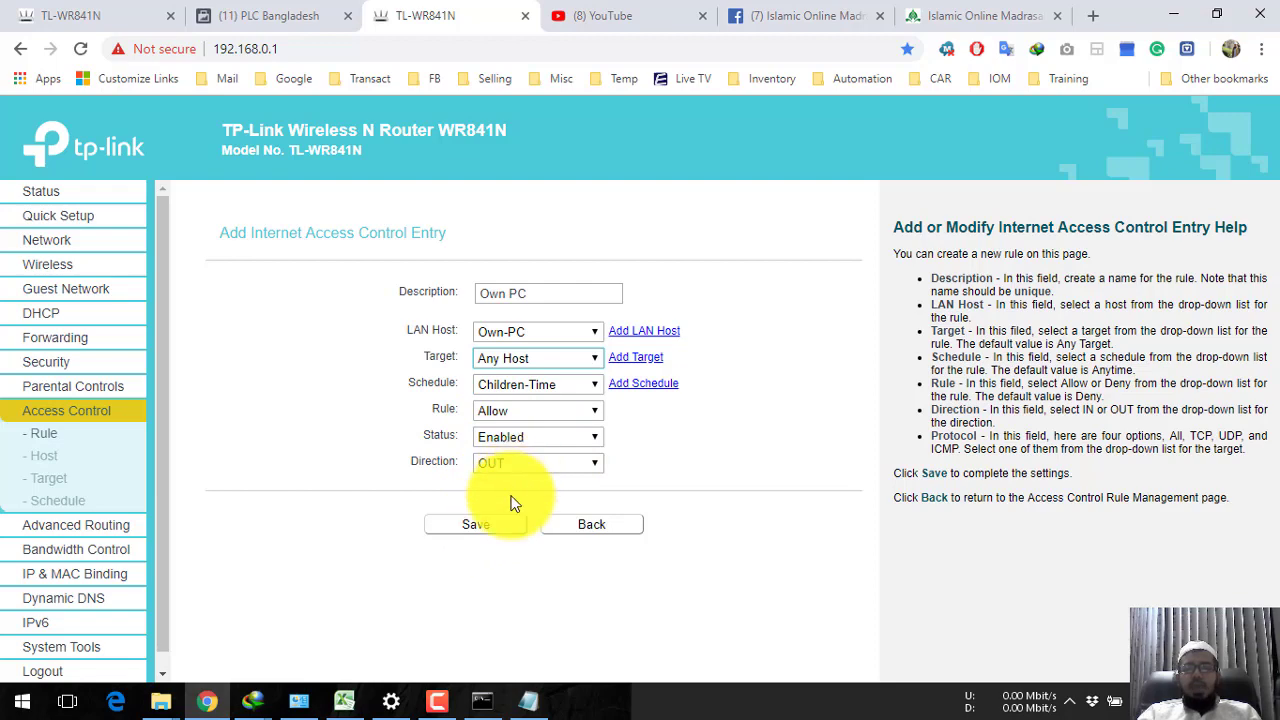
click(490, 527)
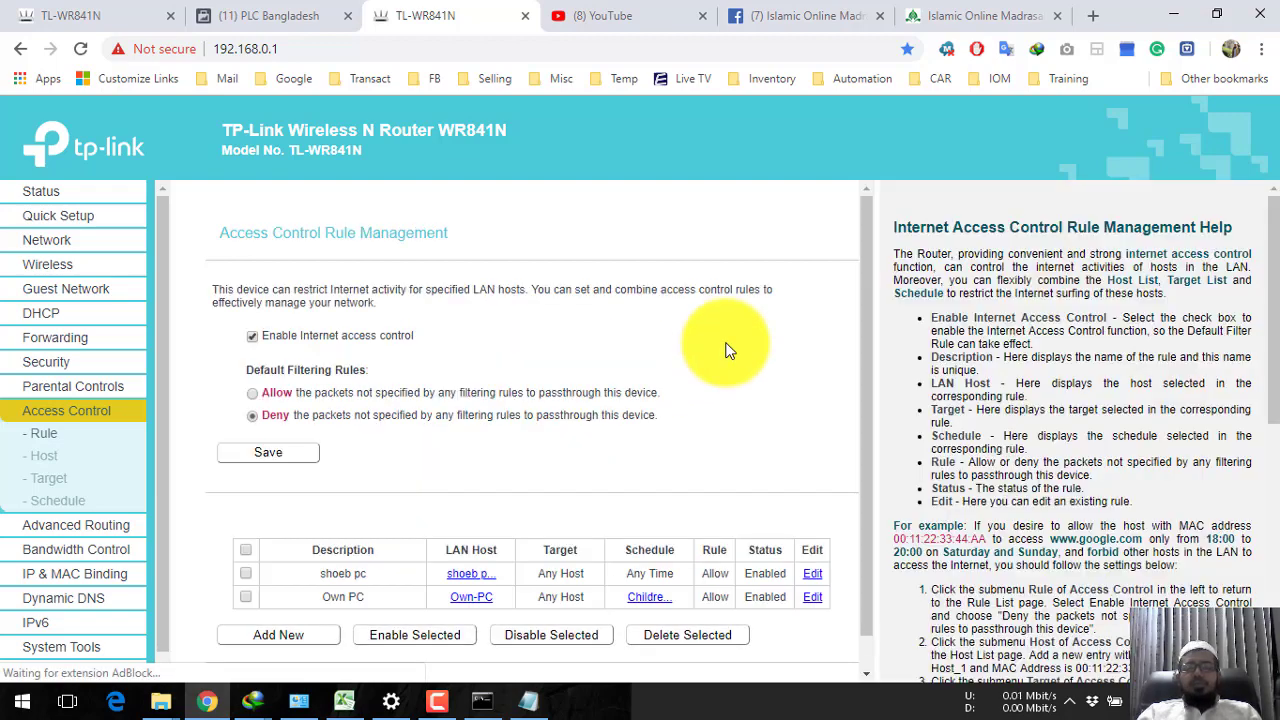
Step: Go to the iomedu.org tab and open the site's Administration page
scroll(728, 350, down, 1)
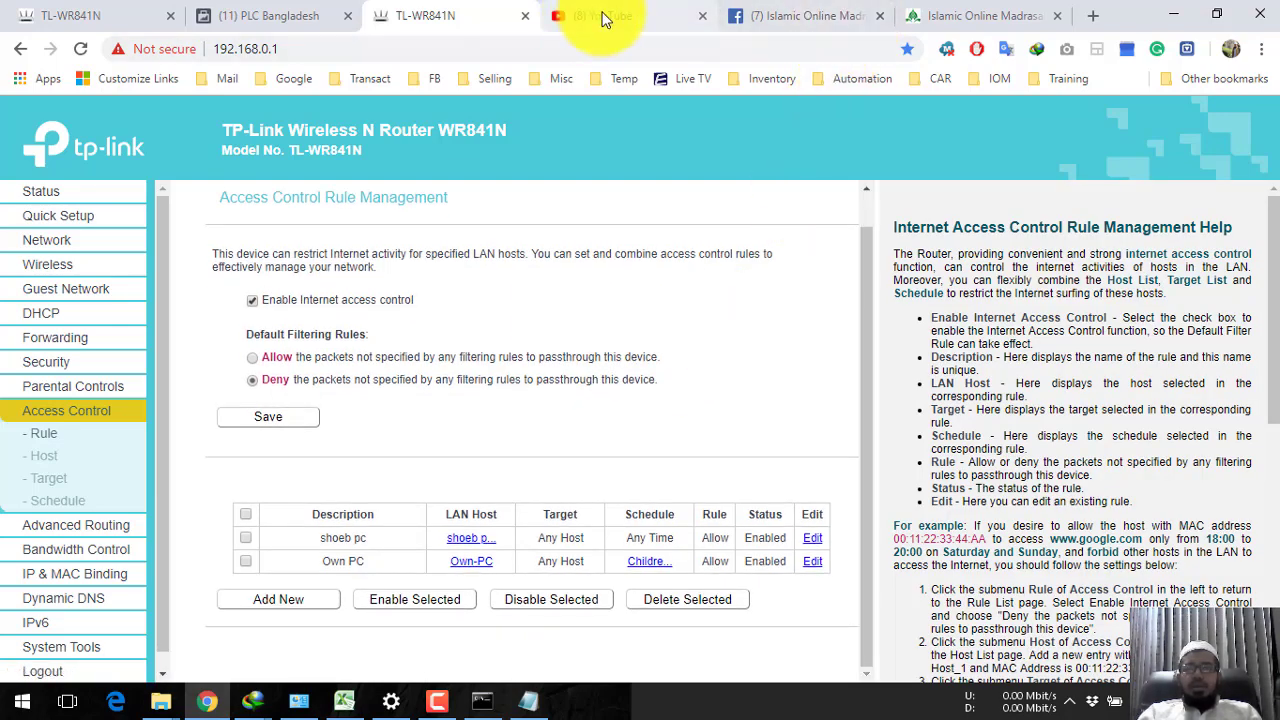
click(960, 16)
mouse_move(618, 199)
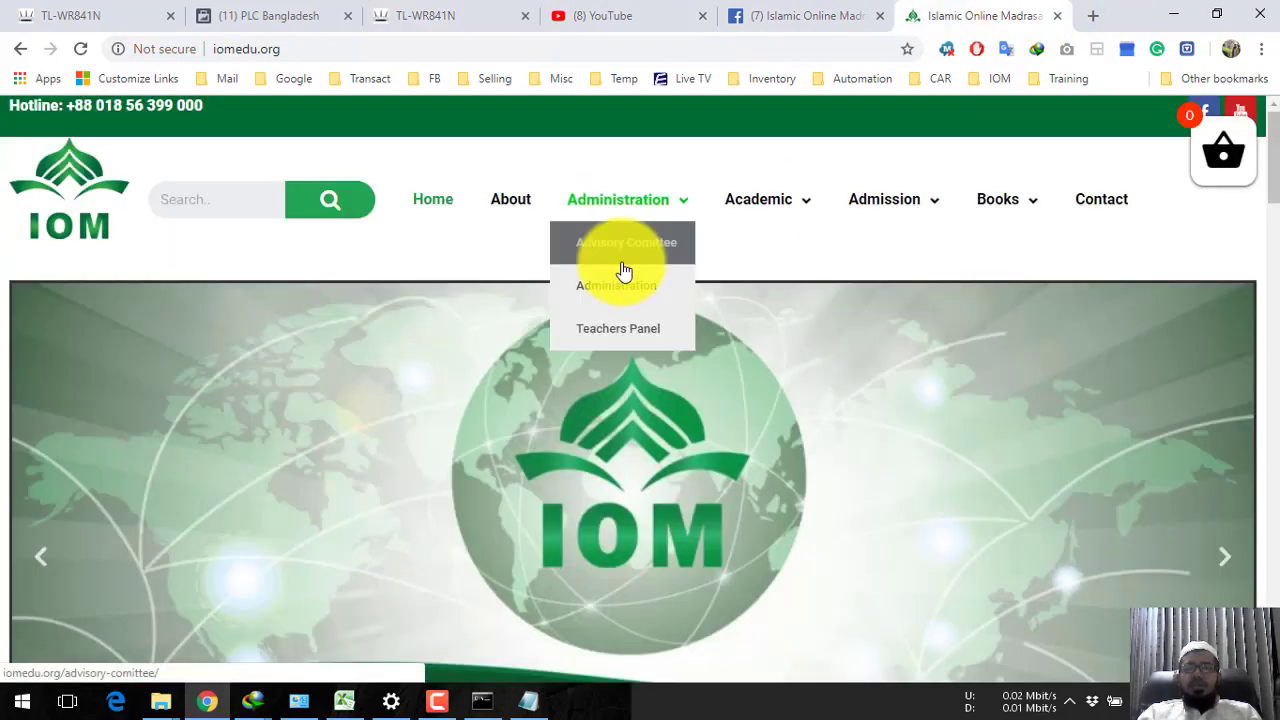
click(619, 289)
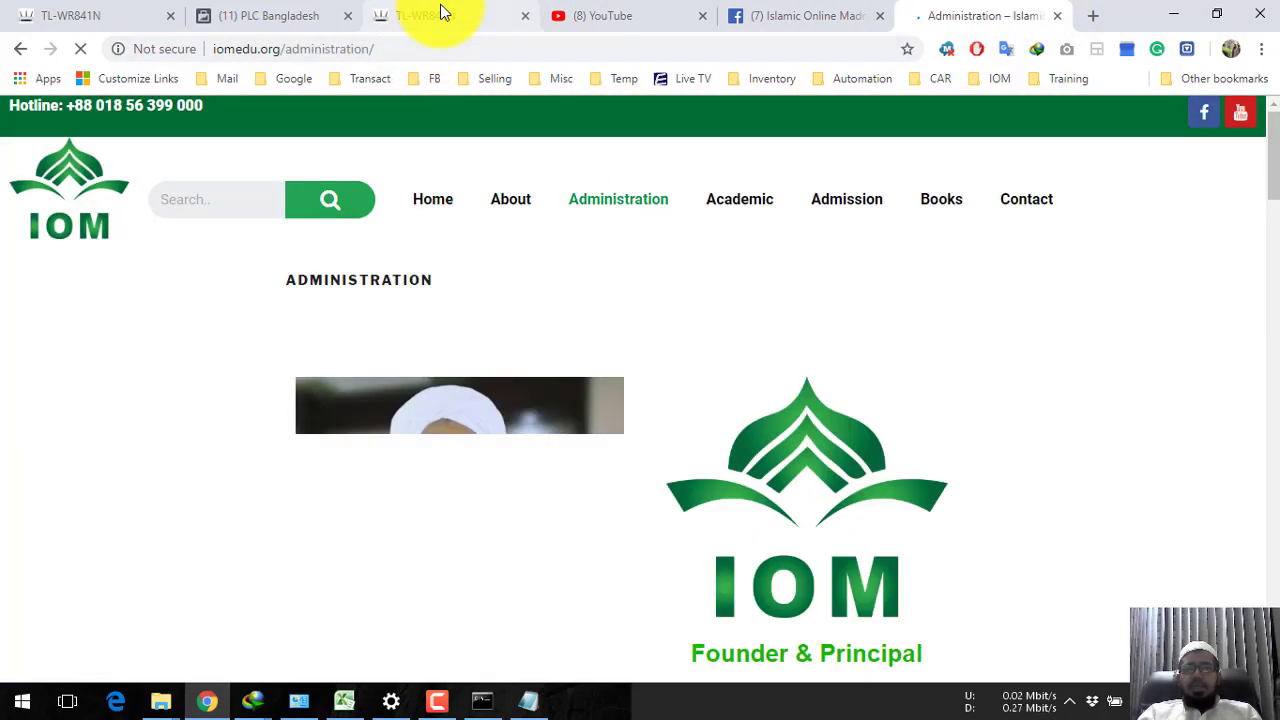
Step: Disable the Own PC rule, then open the iomedu.org Contact page to test browsing
click(440, 12)
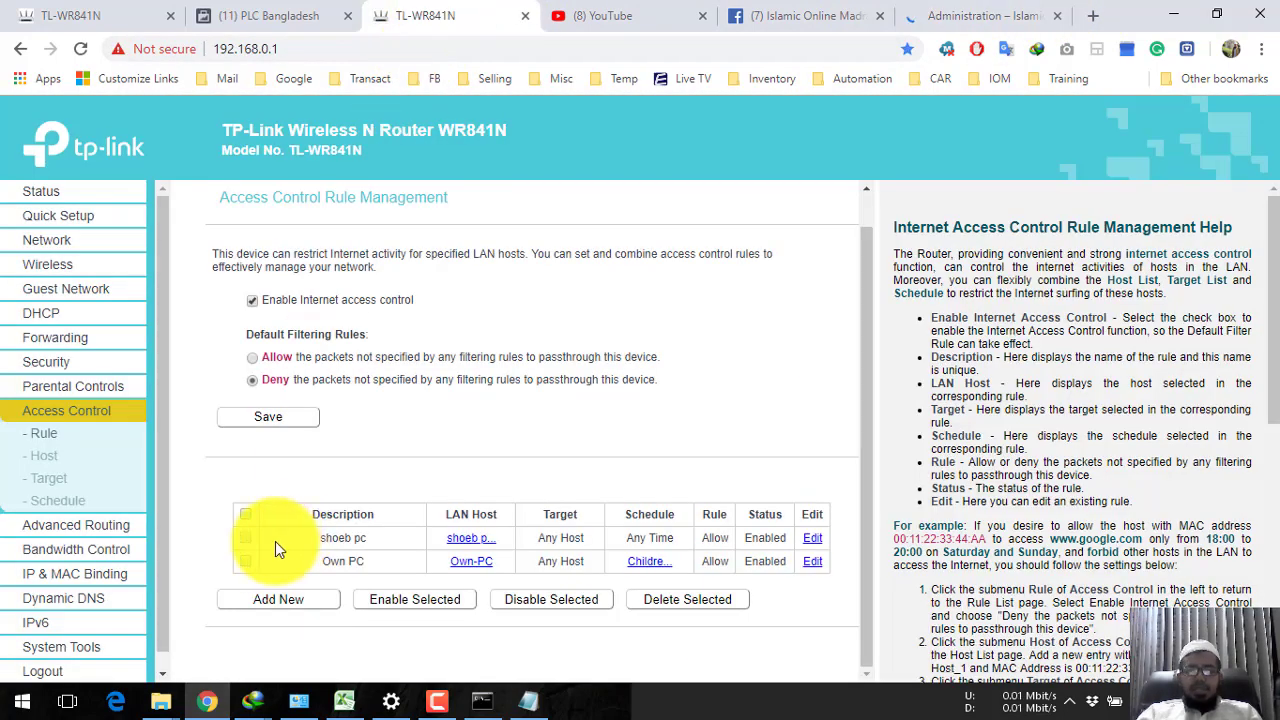
click(245, 561)
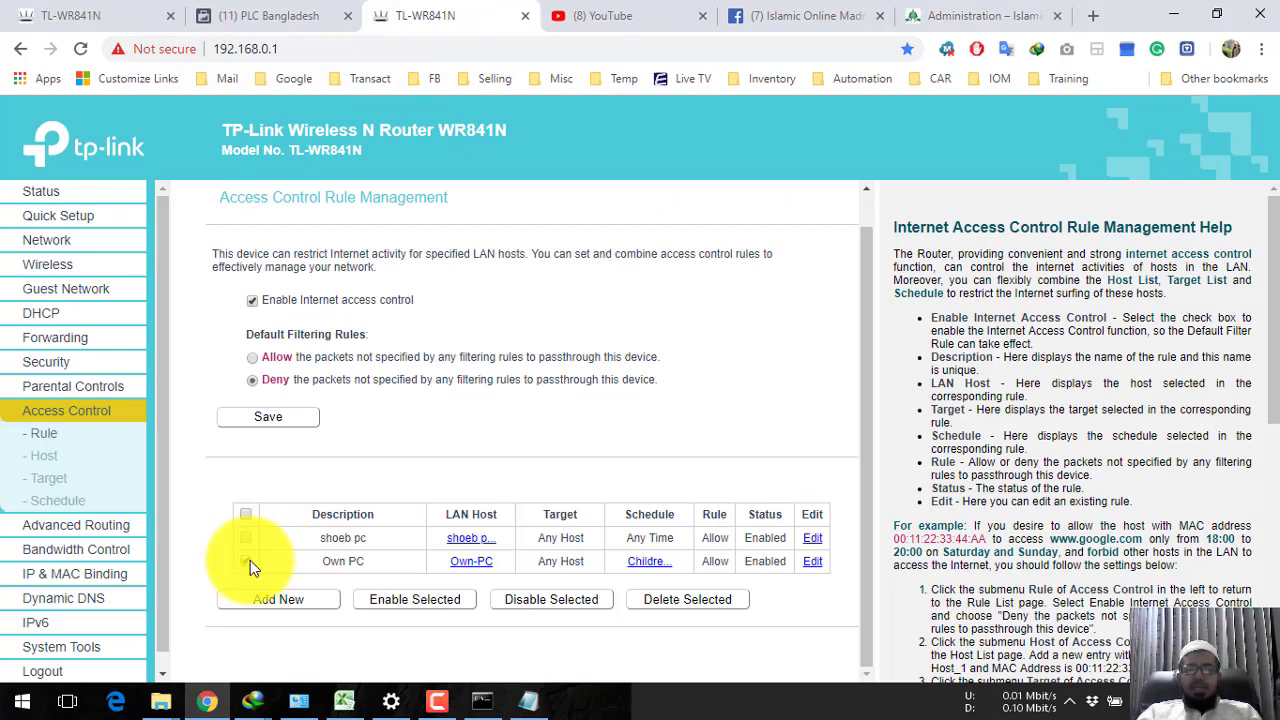
click(555, 605)
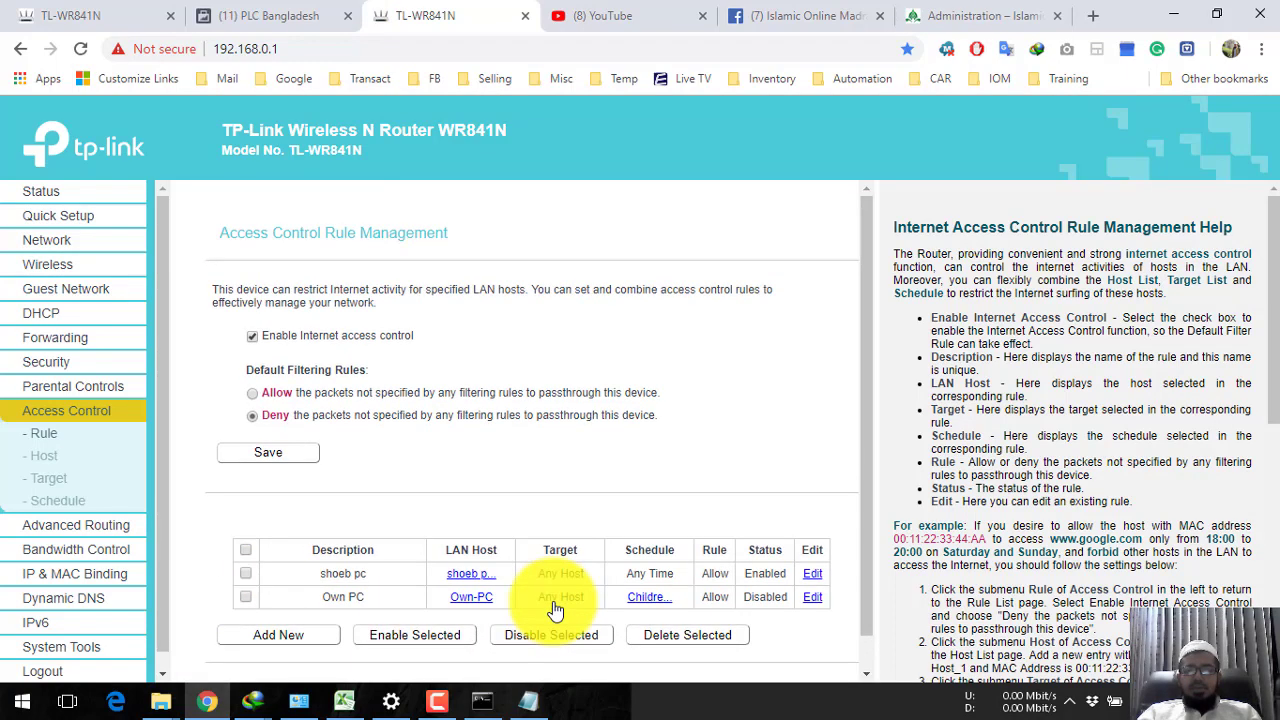
click(974, 25)
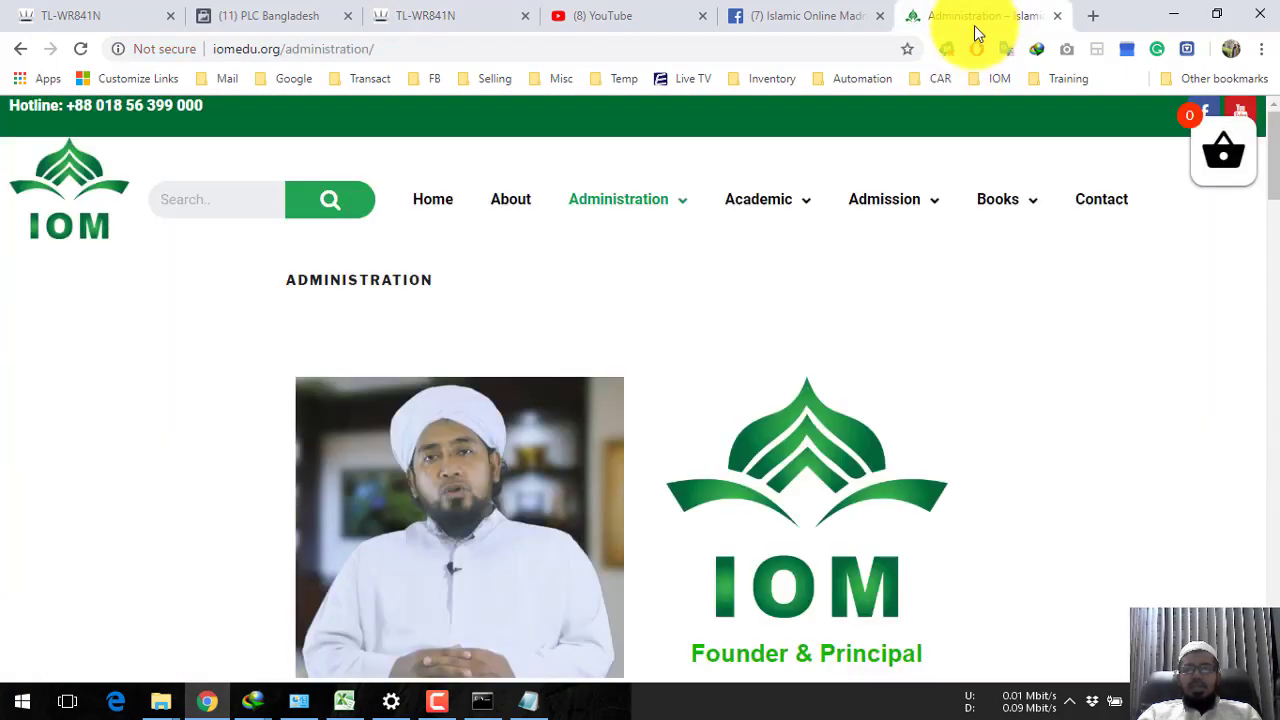
click(1099, 203)
scroll(704, 150, down, 6)
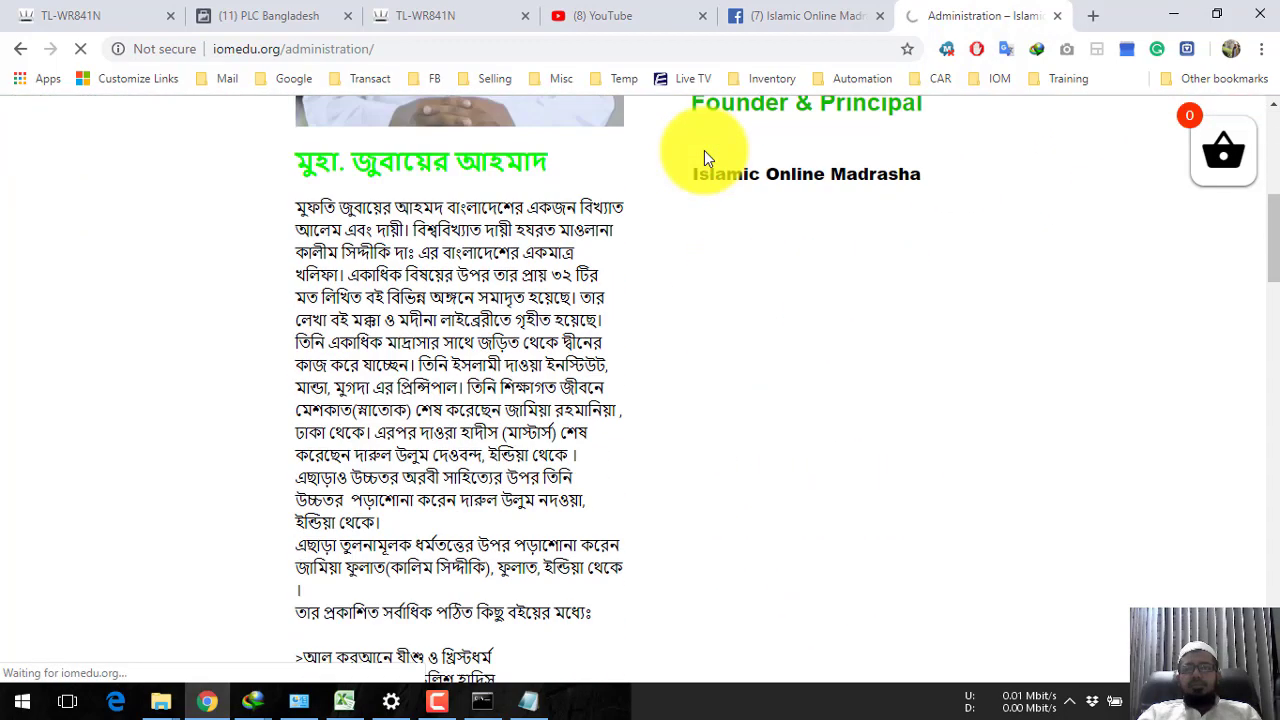
scroll(704, 150, down, 4)
Step: Load facebook.com/iomedu.org in a new tab, then re-enable the Own PC rule
click(1088, 17)
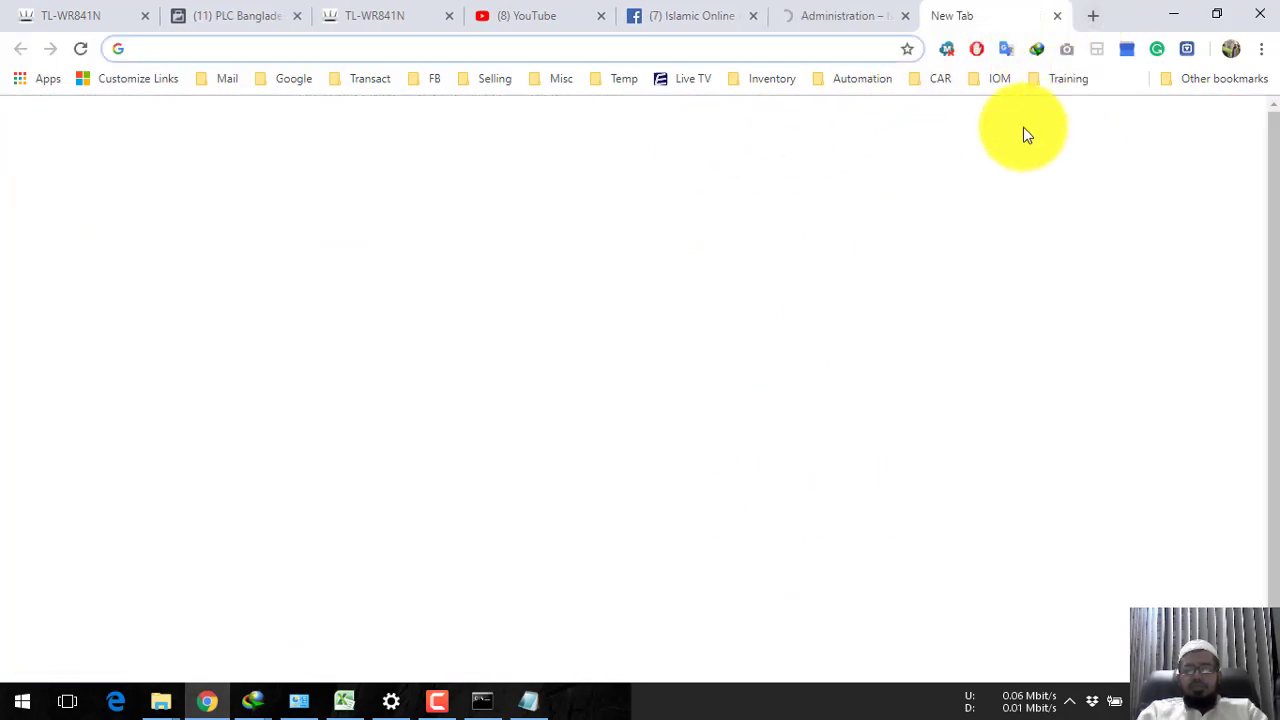
text(facebook.com/iomedu.org)
key(Return)
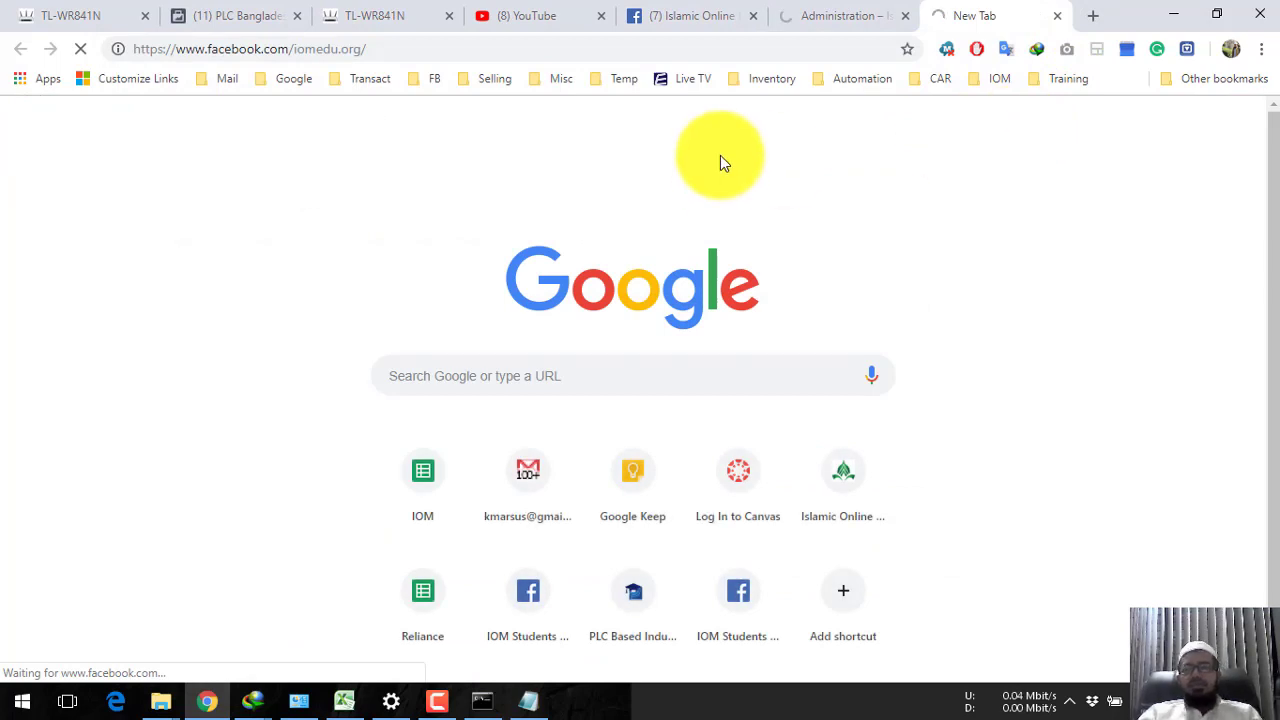
click(362, 14)
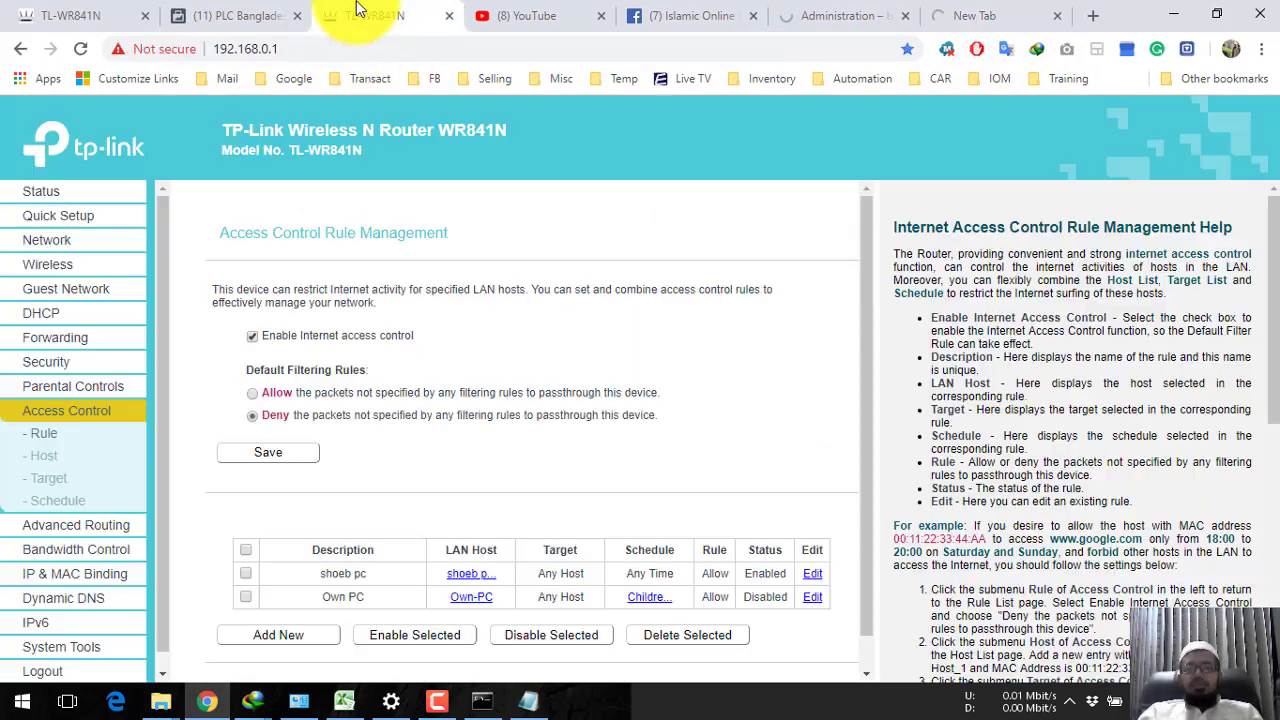
click(245, 596)
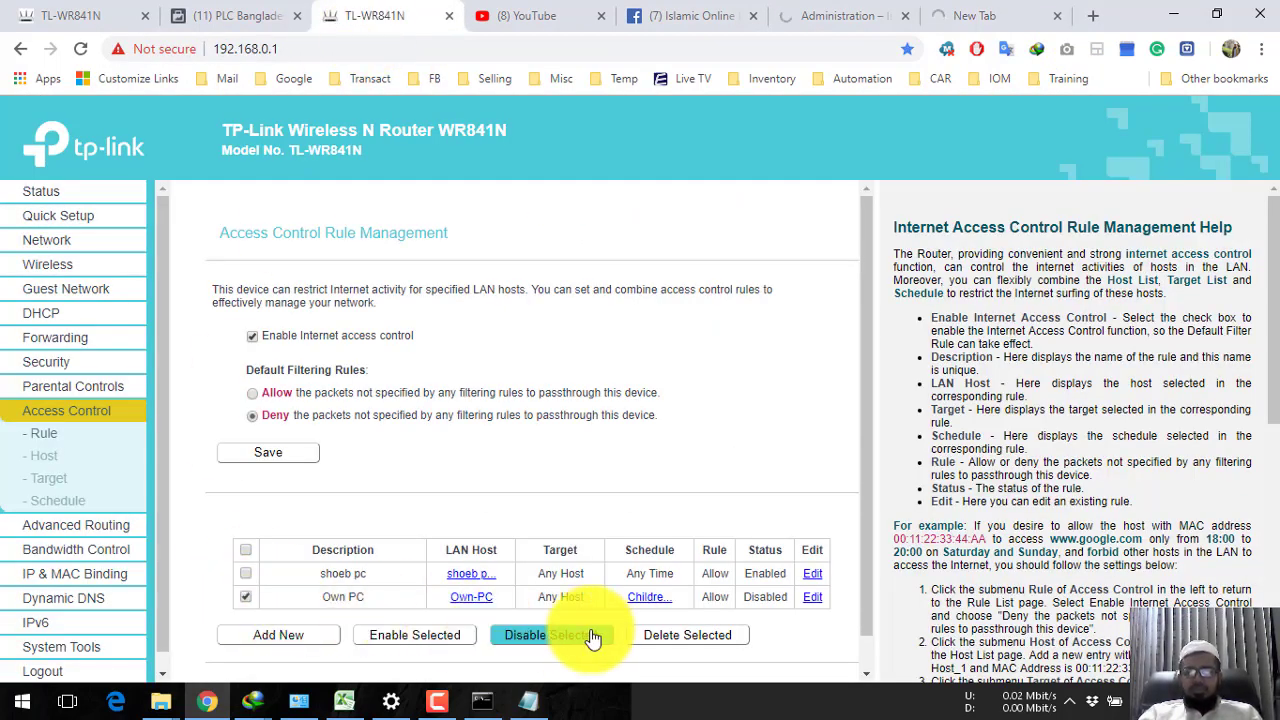
click(435, 635)
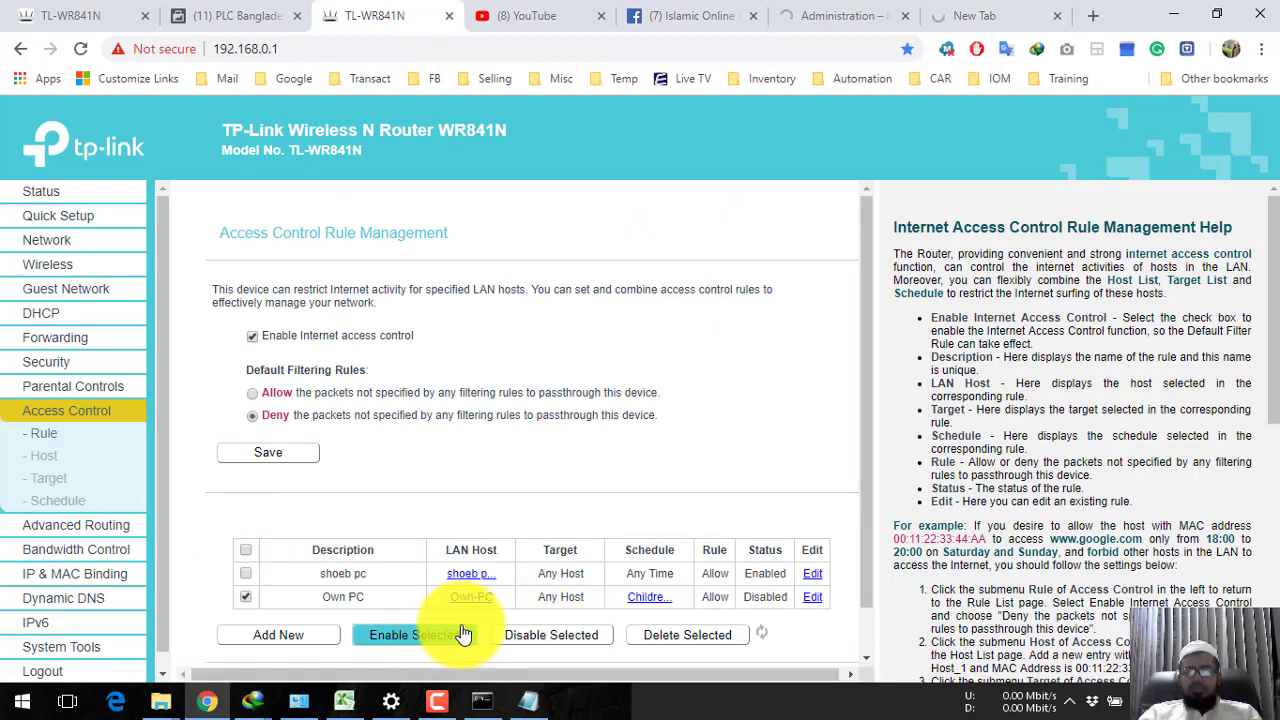
scroll(718, 317, down, 1)
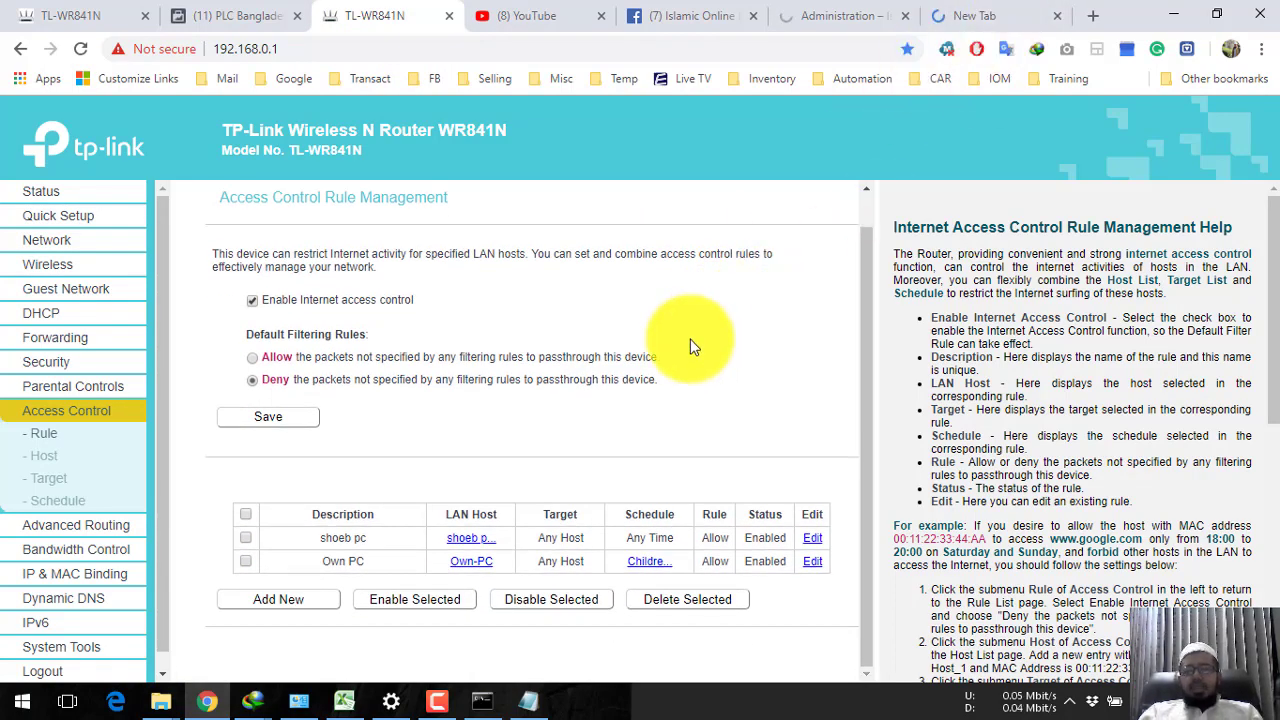
click(1069, 703)
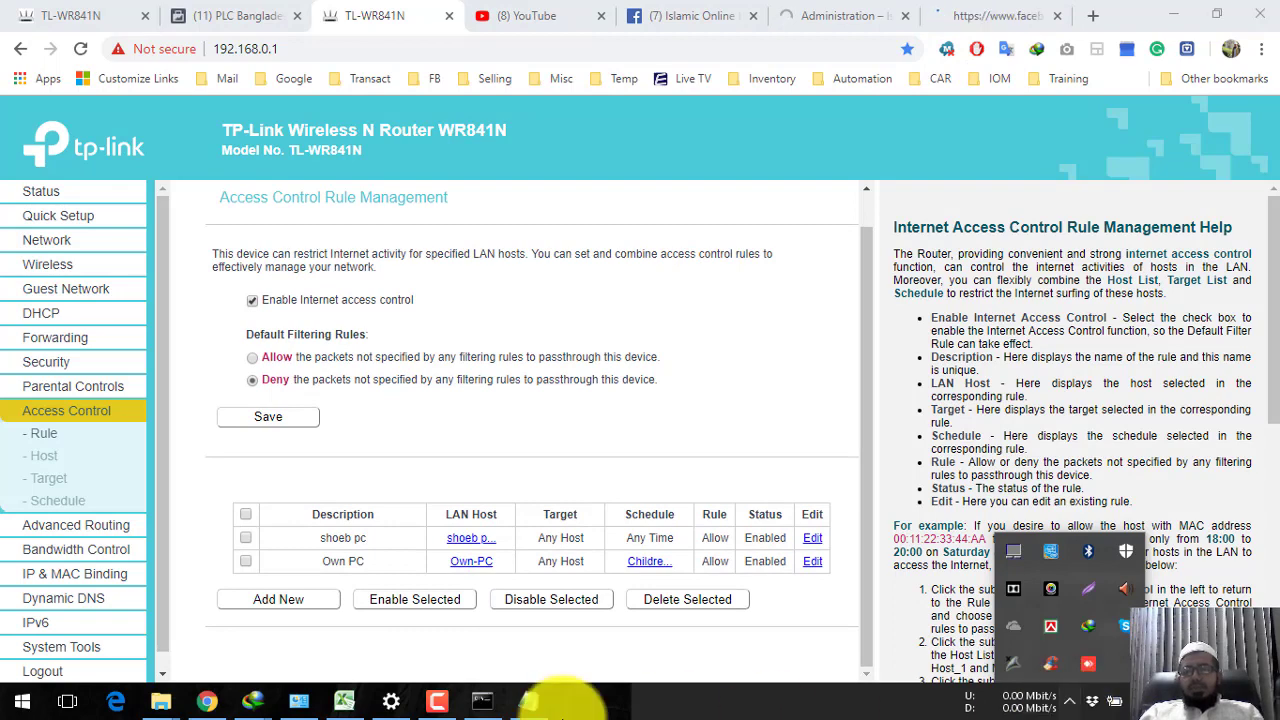